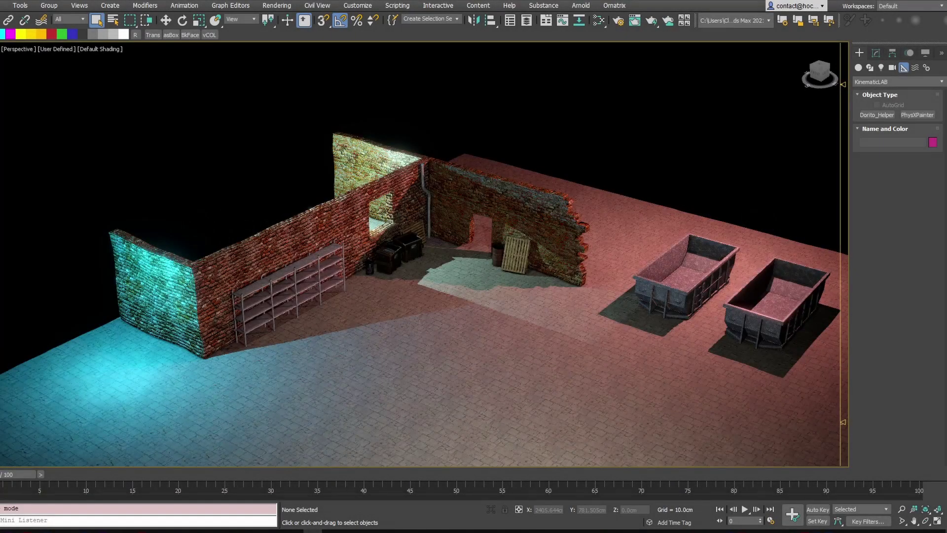
# Create a PhysXPainter helper from the KinematicLAB helpers in the empty area behind the dumpsters.
pyautogui.keyDown('alt'); pyautogui.moveTo(454, 193); pyautogui.dragTo(564, 203, button='middle'); pyautogui.keyUp('alt')
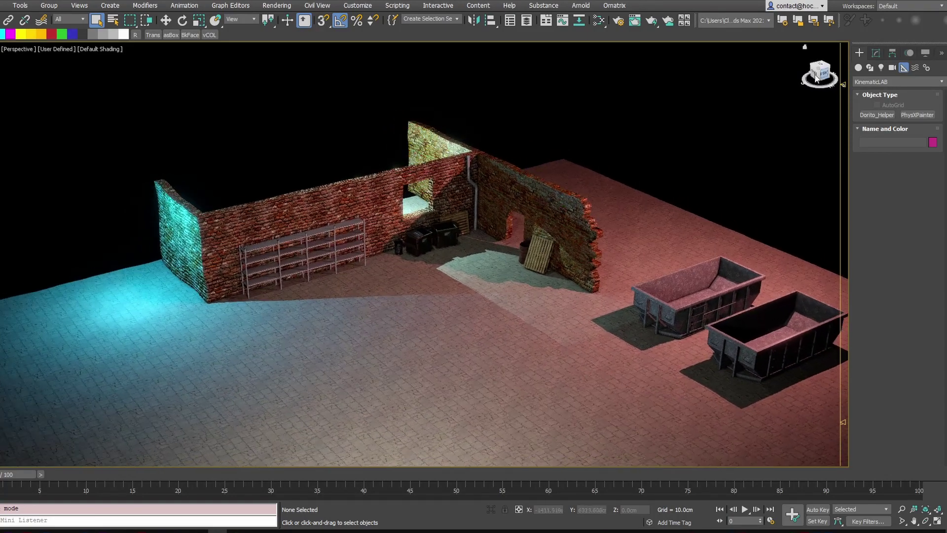
pyautogui.click(858, 69)
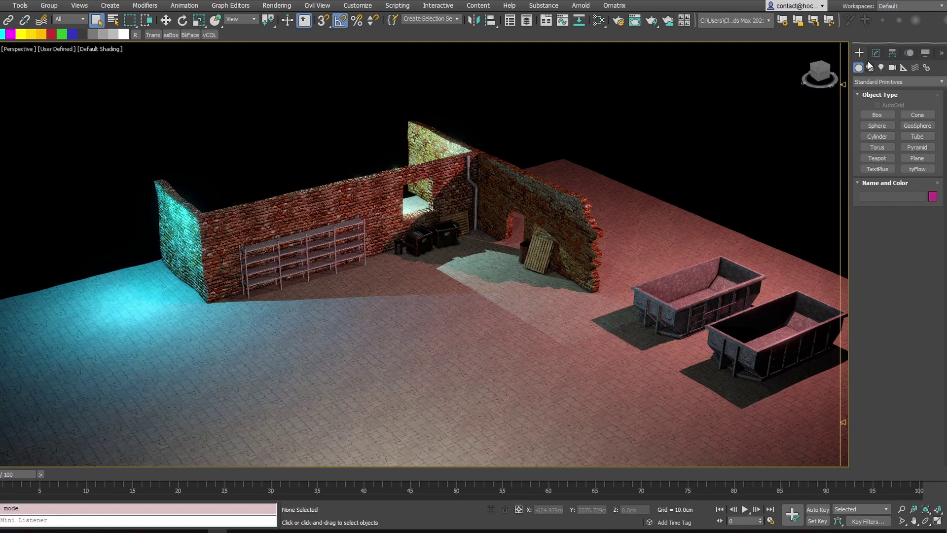
pyautogui.click(904, 67)
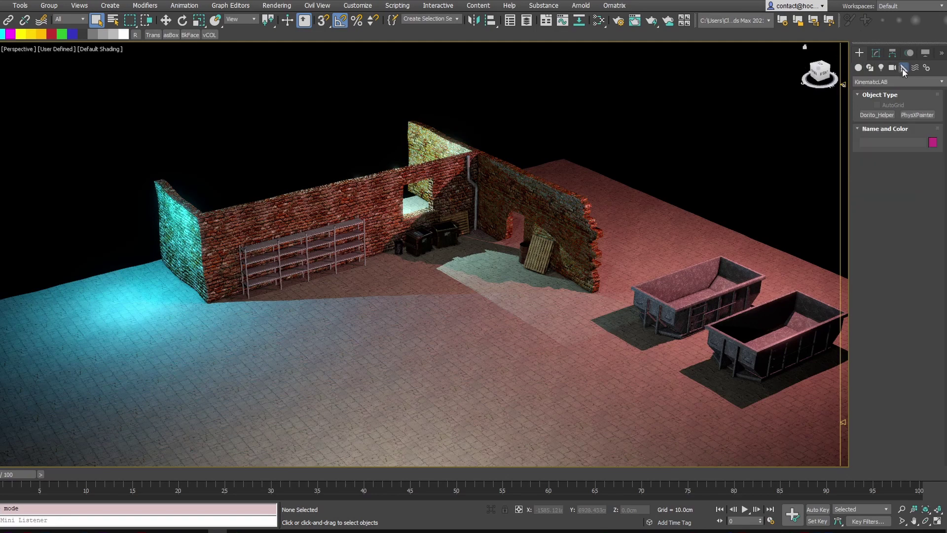
pyautogui.click(901, 80)
pyautogui.click(882, 204)
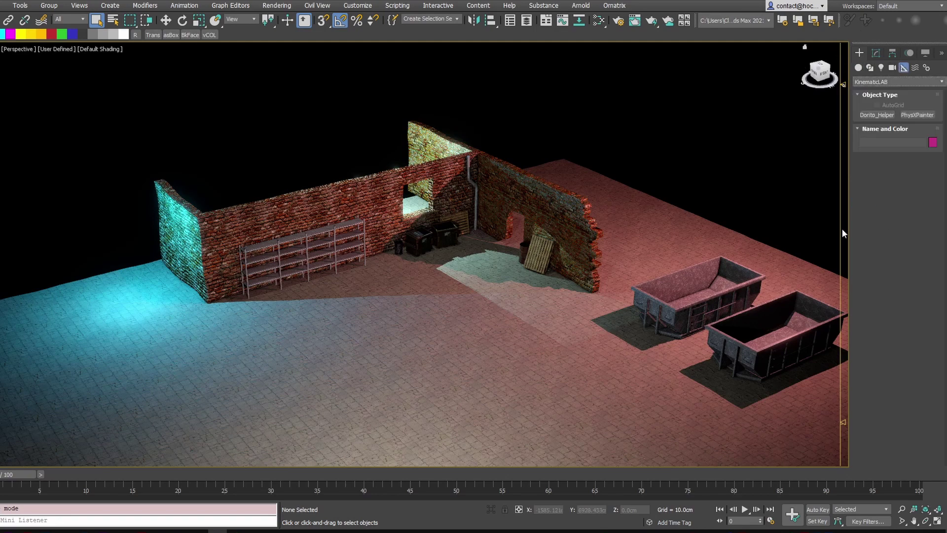
pyautogui.click(917, 115)
pyautogui.moveTo(727, 144); pyautogui.dragTo(727, 167)
pyautogui.rightClick(782, 212)
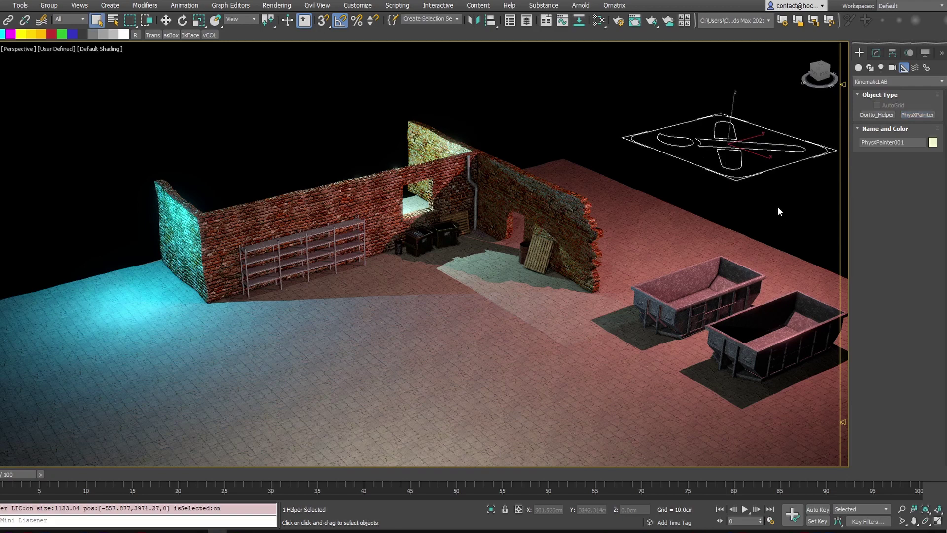
# Open the new helper's PhysX Painter interface and move its window clear of the brick building.
pyautogui.click(874, 54)
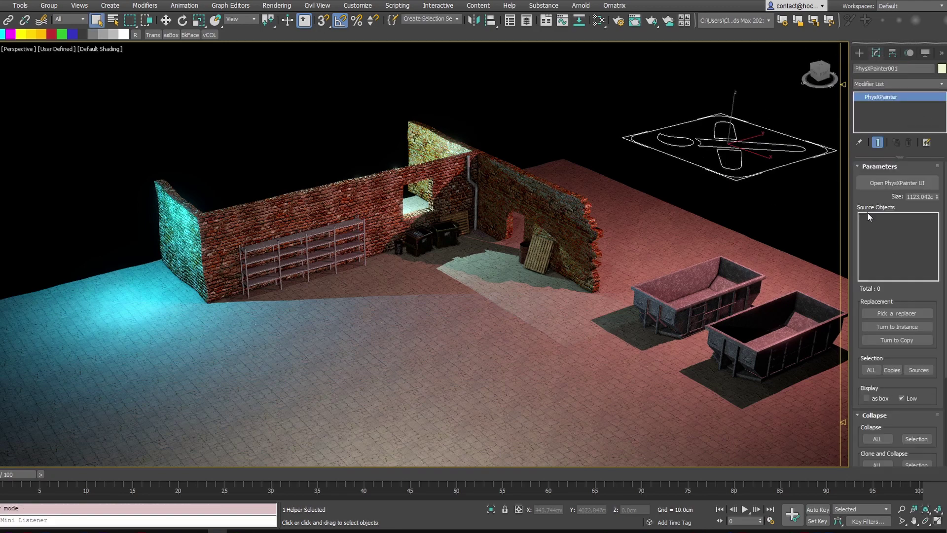
pyautogui.moveTo(715, 113); pyautogui.dragTo(677, 151, button='middle')
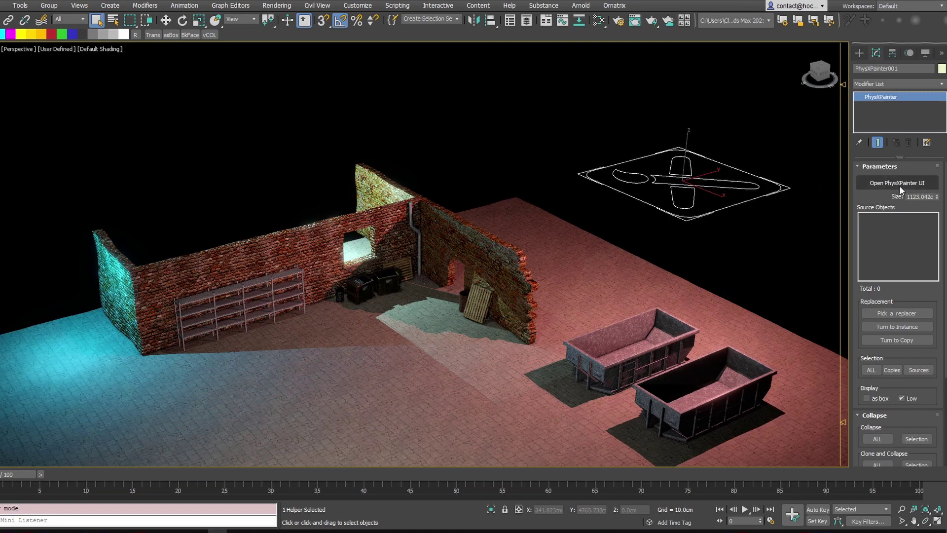
pyautogui.click(884, 185)
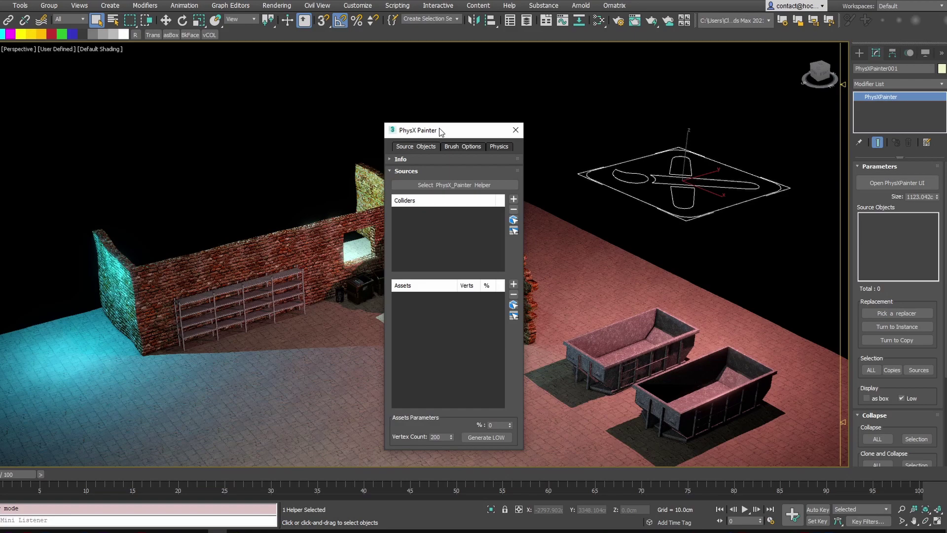
pyautogui.moveTo(440, 128); pyautogui.dragTo(642, 92)
# Add the ground, brick walls, shelves, dumpsters, trash cans and pallets as PhysX Painter colliders.
pyautogui.moveTo(414, 163); pyautogui.dragTo(422, 106, button='middle')
pyautogui.moveTo(422, 106)
pyautogui.keyDown('alt'); pyautogui.mouseDown(button='middle')
pyautogui.moveTo(452, 93)
pyautogui.moveTo(404, 108)
pyautogui.mouseUp(button='middle'); pyautogui.keyUp('alt')
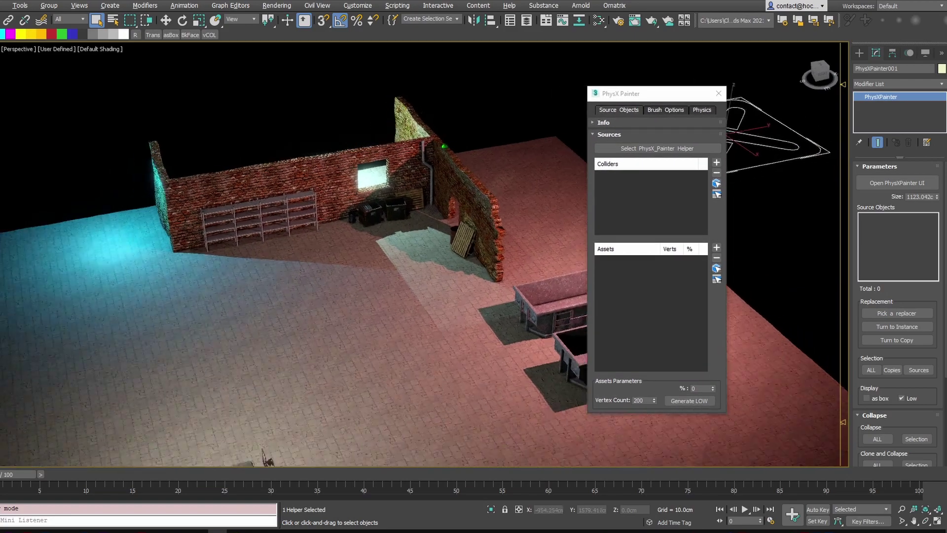
pyautogui.keyDown('alt'); pyautogui.moveTo(444, 146); pyautogui.dragTo(433, 164, button='middle'); pyautogui.keyUp('alt')
pyautogui.scroll(-3, 444, 148)
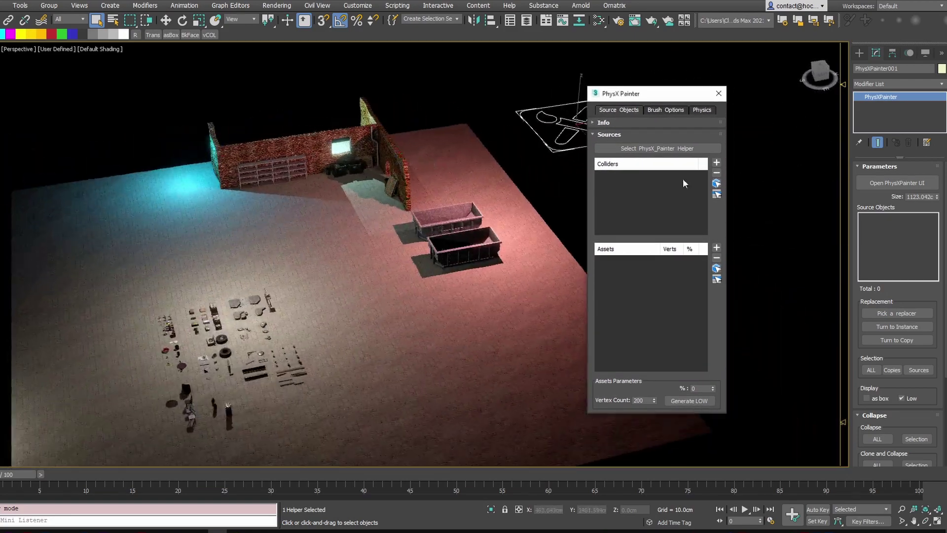
pyautogui.moveTo(186, 89); pyautogui.dragTo(245, 128)
pyautogui.moveTo(472, 268); pyautogui.dragTo(472, 268)
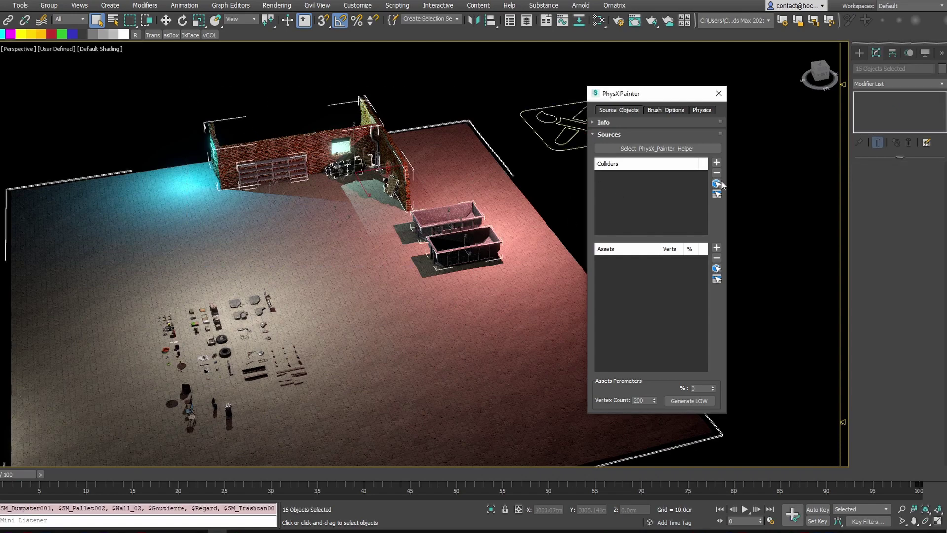
pyautogui.click(717, 164)
pyautogui.moveTo(704, 181)
pyautogui.mouseDown()
pyautogui.moveTo(705, 217)
pyautogui.moveTo(704, 177)
pyautogui.mouseUp()
# Add the boxes, spray cans, wheels and other small props, without the ground, as PhysX Painter assets.
pyautogui.keyDown('alt'); pyautogui.moveTo(301, 156); pyautogui.dragTo(387, 183, button='middle'); pyautogui.keyUp('alt')
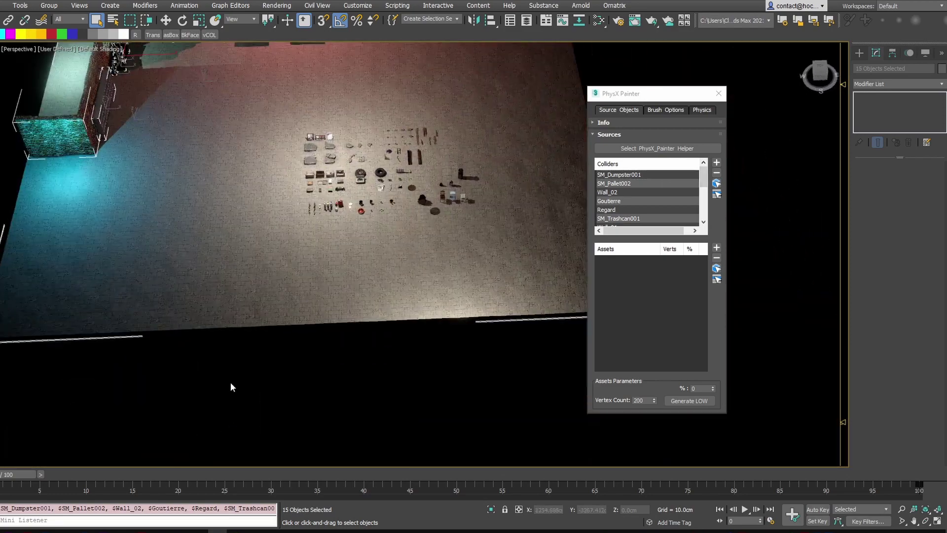
pyautogui.moveTo(392, 167); pyautogui.dragTo(392, 166)
pyautogui.scroll(3, 375, 177)
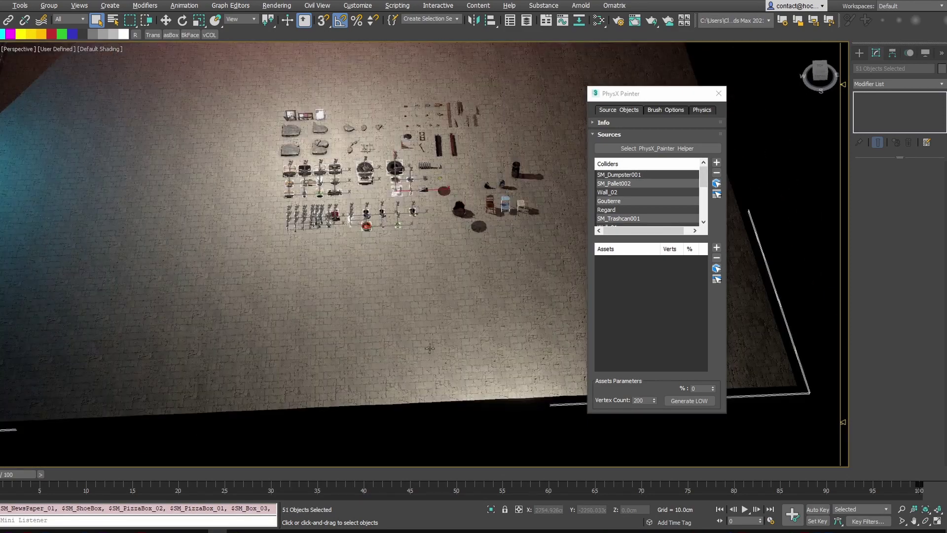
pyautogui.click(716, 248)
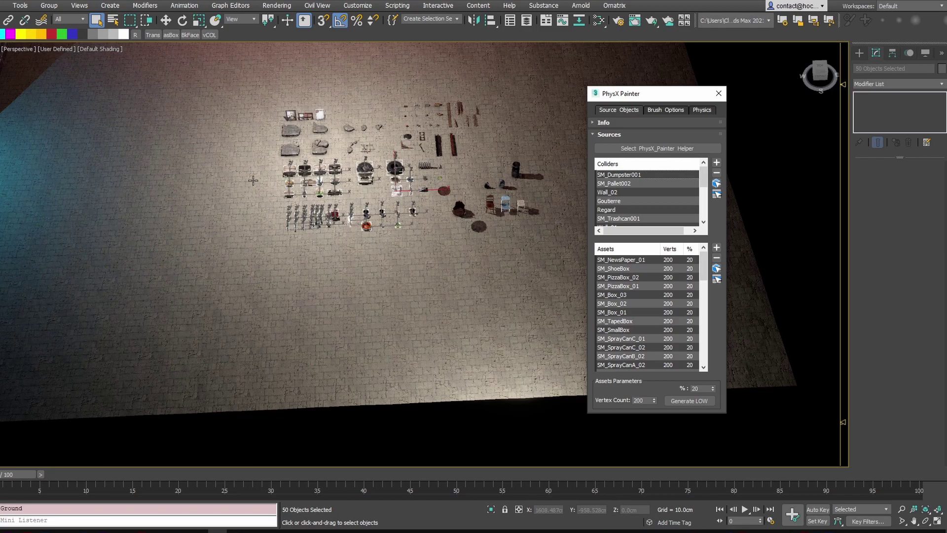
# Examine the brick building and the asset props laid out on the ground.
pyautogui.moveTo(252, 180); pyautogui.dragTo(345, 291, button='middle')
pyautogui.moveTo(345, 291)
pyautogui.keyDown('alt'); pyautogui.mouseDown(button='middle')
pyautogui.moveTo(332, 262)
pyautogui.moveTo(267, 242)
pyautogui.mouseUp(button='middle'); pyautogui.keyUp('alt')
pyautogui.scroll(-4, 277, 252)
pyautogui.moveTo(291, 207); pyautogui.dragTo(415, 281, button='middle')
pyautogui.scroll(6, 420, 272)
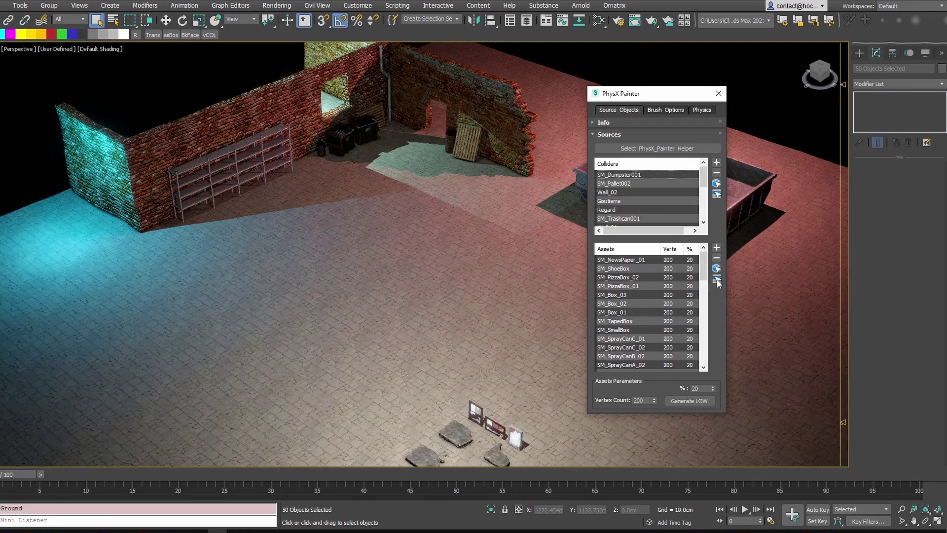
pyautogui.scroll(-3, 709, 225)
pyautogui.scroll(5, 690, 208)
pyautogui.moveTo(394, 320); pyautogui.dragTo(318, 172, button='middle')
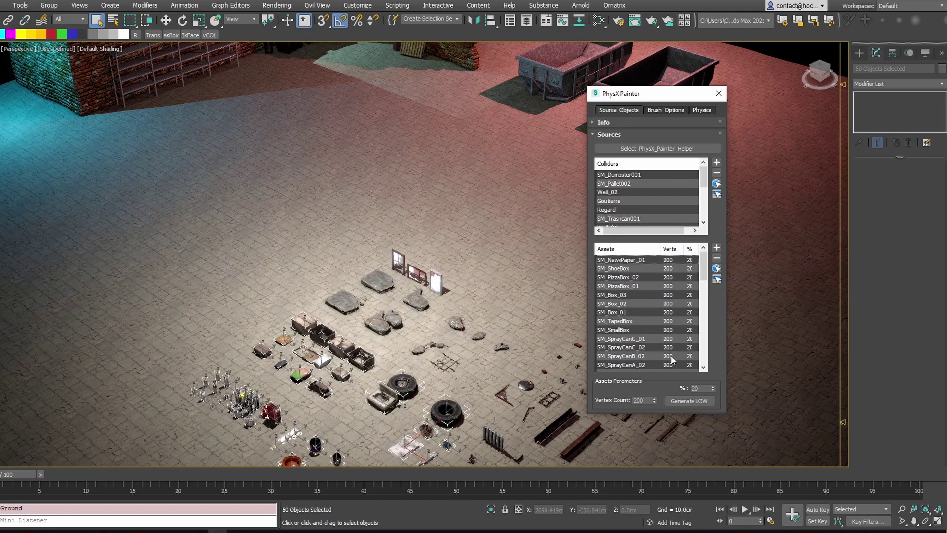
pyautogui.keyDown('alt'); pyautogui.moveTo(516, 262); pyautogui.dragTo(429, 239, button='middle'); pyautogui.keyUp('alt')
pyautogui.moveTo(494, 325); pyautogui.dragTo(351, 377, button='middle')
# Clear the selection, then select the tire without a rim to inspect its K_HULL modifier parameters.
pyautogui.click(501, 55)
pyautogui.moveTo(399, 348); pyautogui.dragTo(413, 170, button='middle')
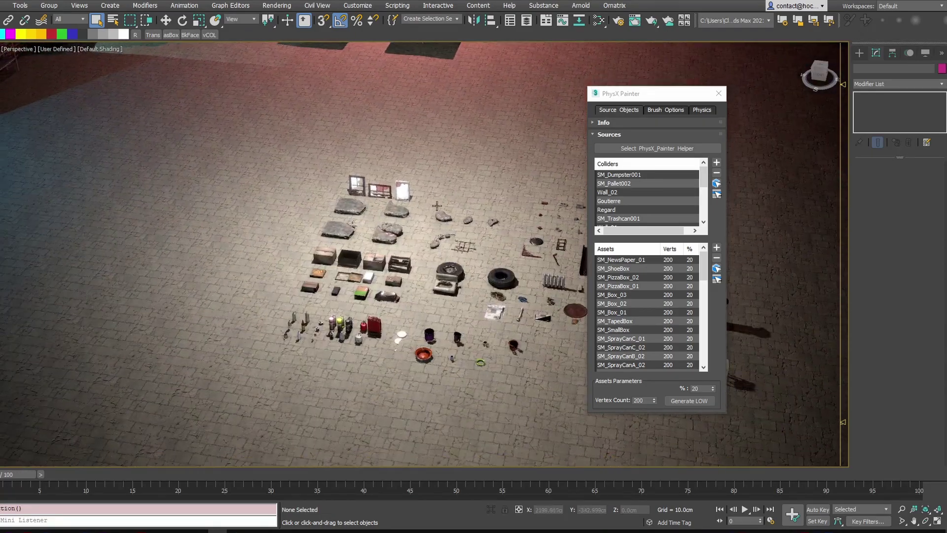
pyautogui.keyDown('alt'); pyautogui.moveTo(498, 237); pyautogui.dragTo(428, 250, button='middle'); pyautogui.keyUp('alt')
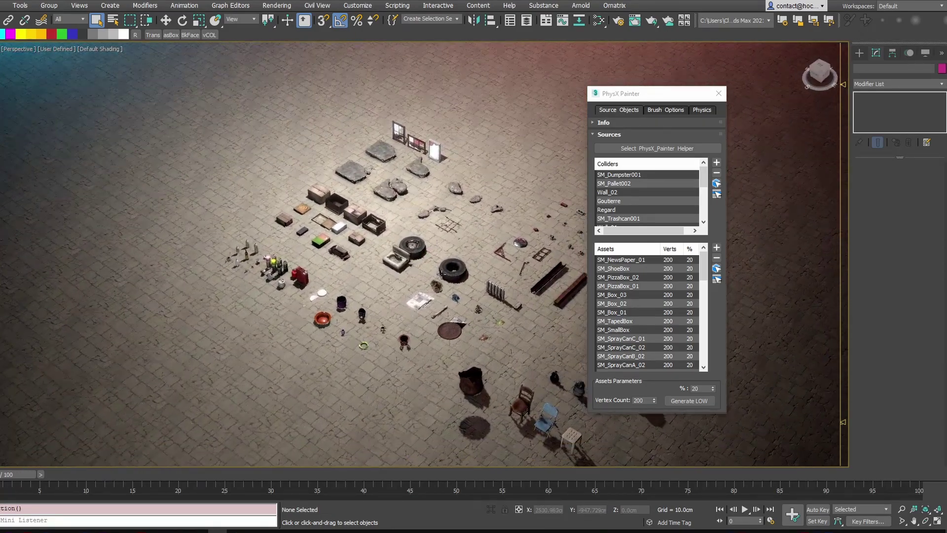
pyautogui.scroll(7, 429, 250)
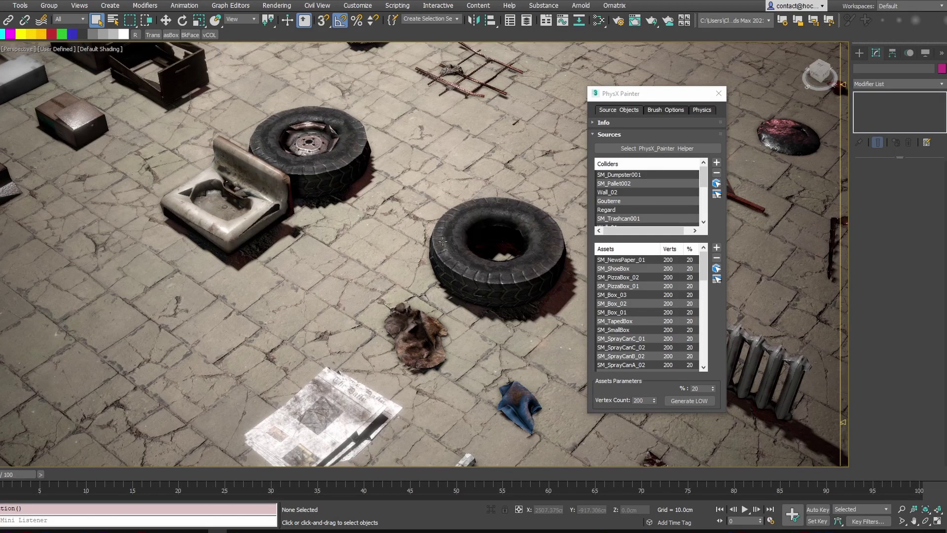
pyautogui.click(453, 251)
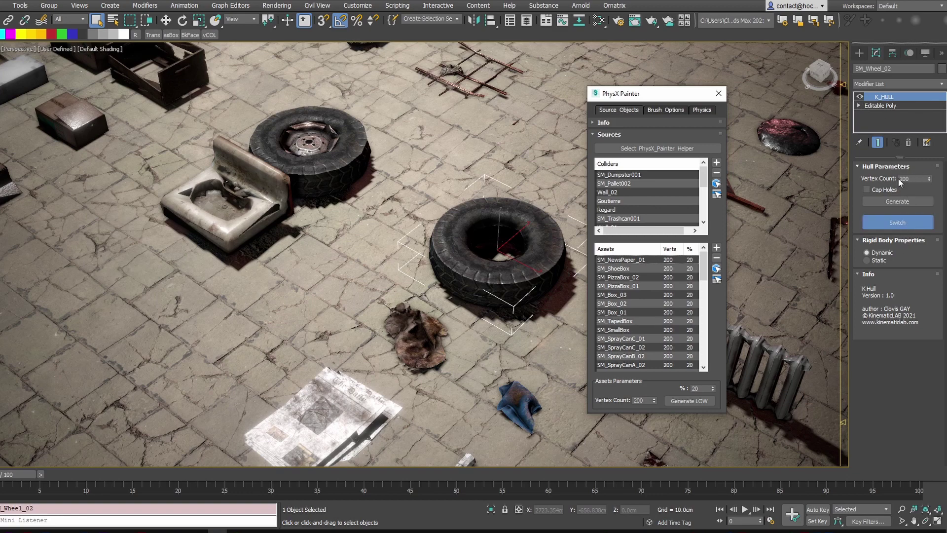
pyautogui.moveTo(462, 214); pyautogui.dragTo(466, 384, button='middle')
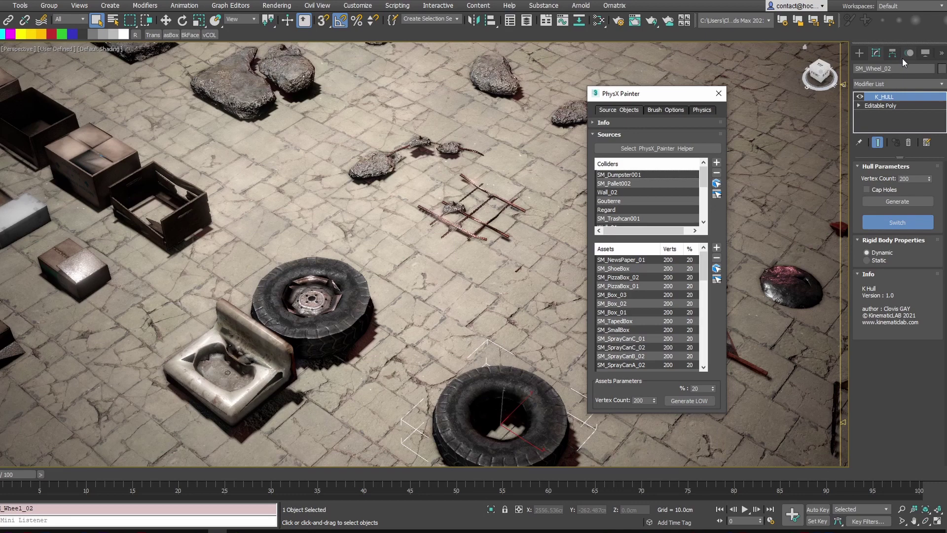
# Set the vertex count to 100 for the assets SM_NewsPaper_01 through SM_SprayCanB_02 and generate their low versions.
pyautogui.click(621, 261)
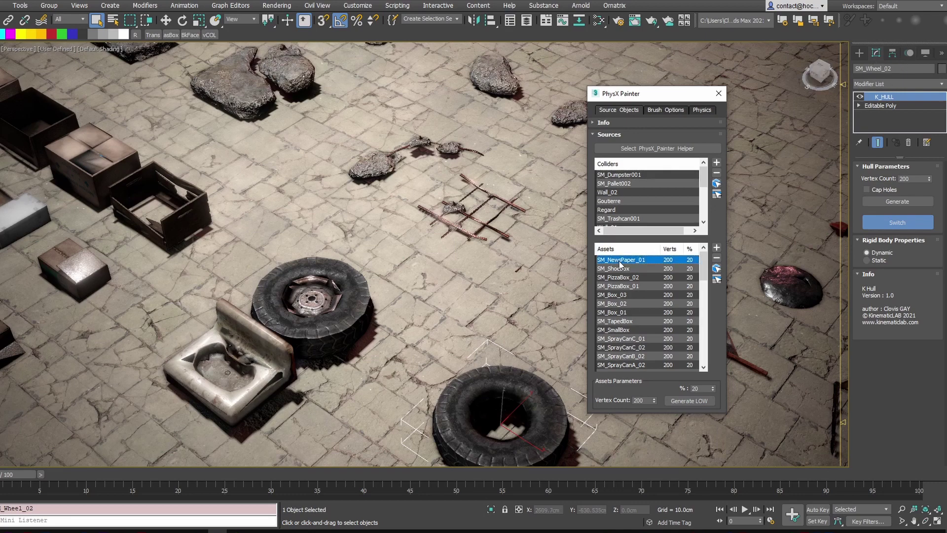
pyautogui.keyDown('shift'); pyautogui.click(656, 355); pyautogui.keyUp('shift')
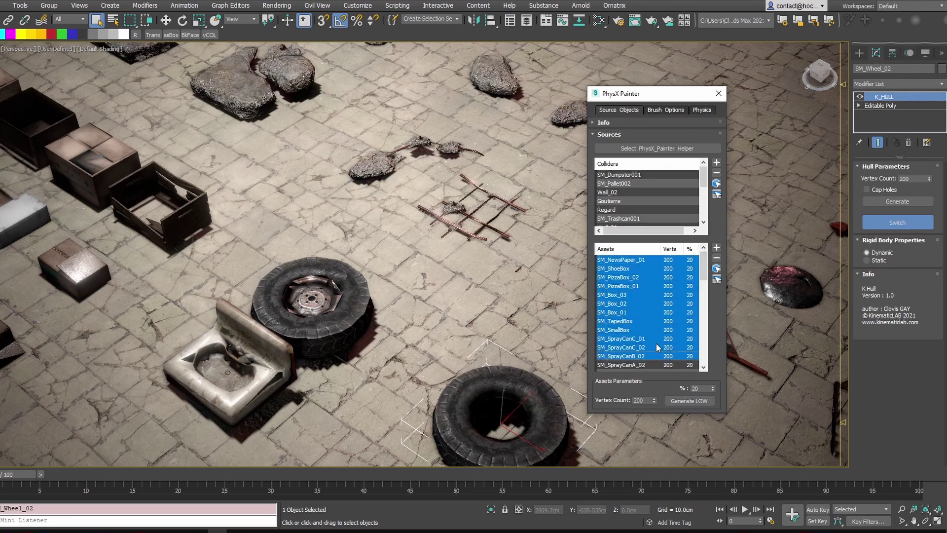
pyautogui.moveTo(701, 265)
pyautogui.mouseDown()
pyautogui.moveTo(705, 311)
pyautogui.moveTo(703, 252)
pyautogui.mouseUp()
pyautogui.click(642, 400)
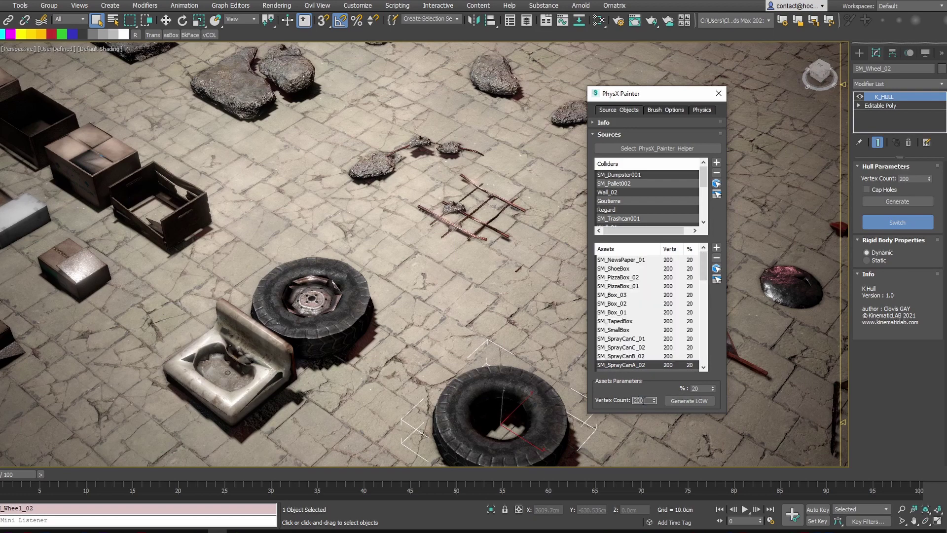
pyautogui.click(632, 371)
pyautogui.click(639, 402)
pyautogui.write('100')
pyautogui.click(683, 401)
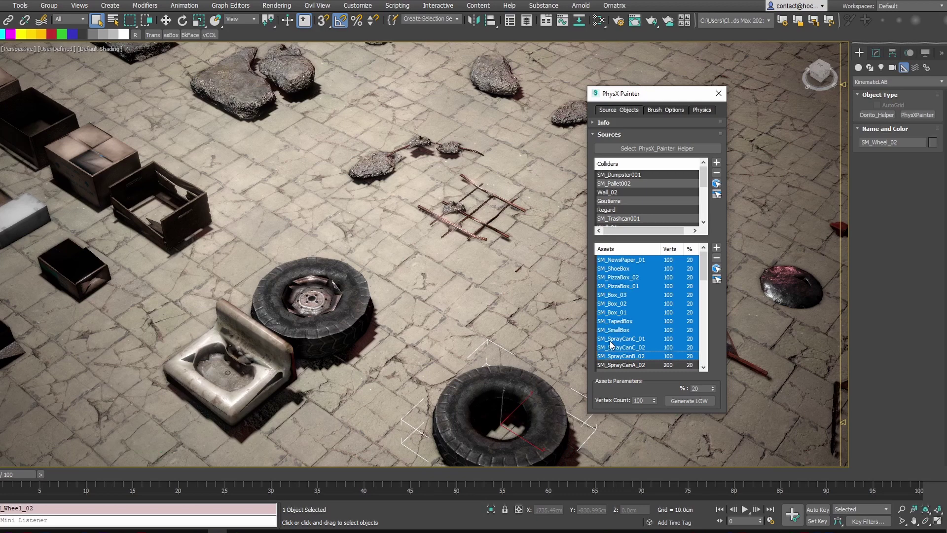
# Set the selected assets' vertex count to 200 and regenerate their low versions.
pyautogui.moveTo(416, 308); pyautogui.dragTo(666, 269, button='middle')
pyautogui.moveTo(413, 222); pyautogui.dragTo(437, 233, button='middle')
pyautogui.click(642, 399)
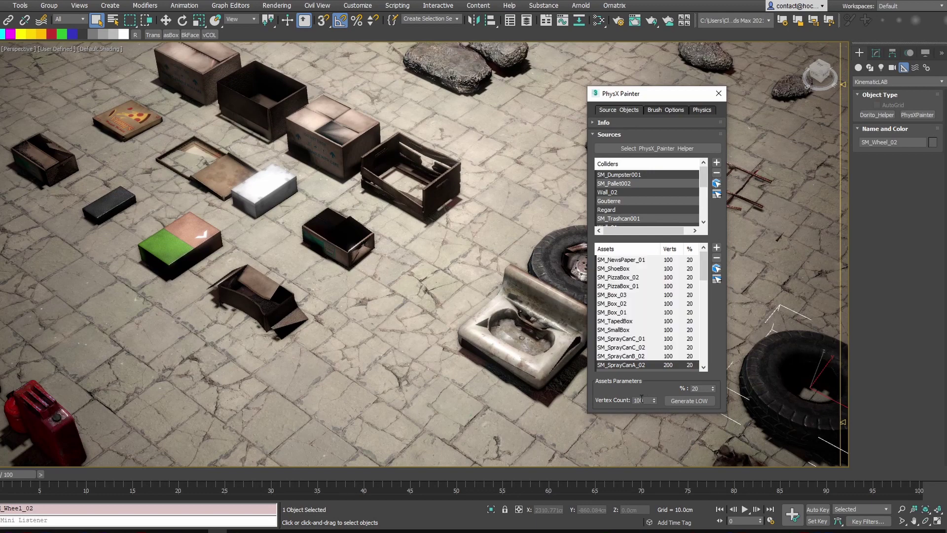
pyautogui.click(689, 400)
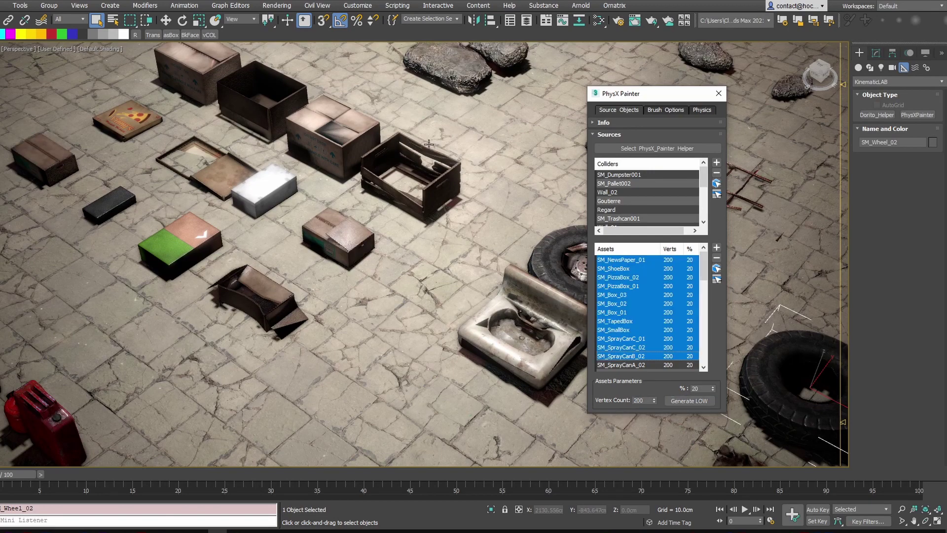
# Clear the scene selection, show the PhysX Painter brush options and move the window away from the building.
pyautogui.scroll(-10, 485, 162)
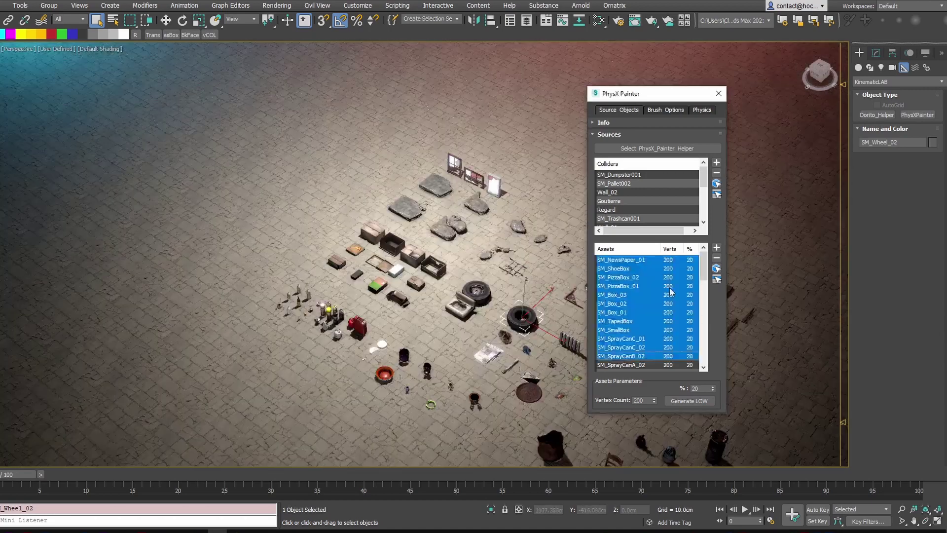
pyautogui.moveTo(444, 245); pyautogui.dragTo(457, 385, button='middle')
pyautogui.moveTo(502, 284); pyautogui.dragTo(497, 378, button='middle')
pyautogui.moveTo(474, 257)
pyautogui.keyDown('alt'); pyautogui.mouseDown(button='middle')
pyautogui.moveTo(420, 193)
pyautogui.moveTo(409, 301)
pyautogui.moveTo(417, 211)
pyautogui.mouseUp(button='middle'); pyautogui.keyUp('alt')
pyautogui.click(366, 112)
pyautogui.scroll(4, 417, 211)
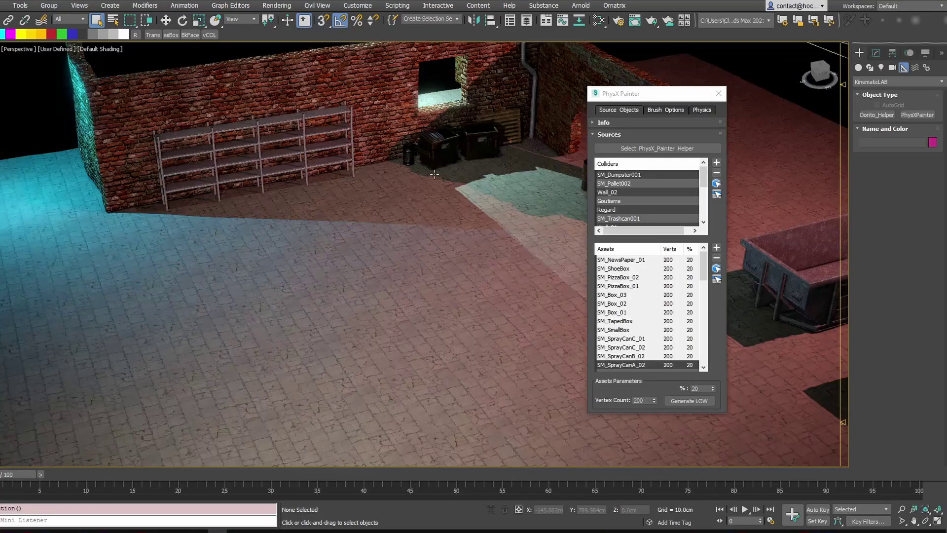
pyautogui.click(659, 111)
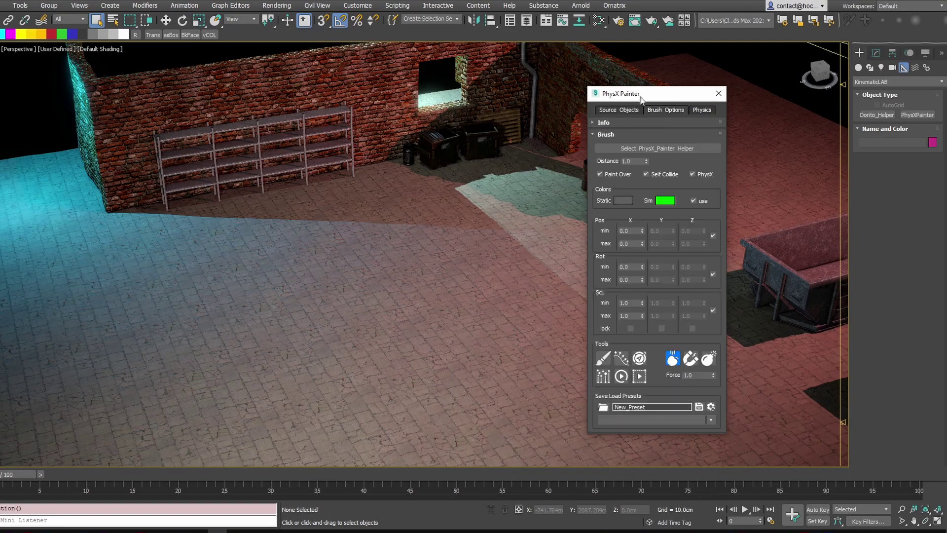
pyautogui.moveTo(640, 97); pyautogui.dragTo(753, 70)
# Activate the paint brush, turn off Self Collide and paint a row of assets across the floor facing the shelves.
pyautogui.moveTo(428, 156)
pyautogui.mouseDown(button='middle')
pyautogui.moveTo(439, 164)
pyautogui.moveTo(429, 212)
pyautogui.mouseUp(button='middle')
pyautogui.keyDown('alt'); pyautogui.moveTo(475, 206); pyautogui.dragTo(454, 211, button='middle'); pyautogui.keyUp('alt')
pyautogui.moveTo(429, 179)
pyautogui.mouseDown(button='middle')
pyautogui.moveTo(458, 191)
pyautogui.moveTo(551, 161)
pyautogui.mouseUp(button='middle')
pyautogui.click(715, 332)
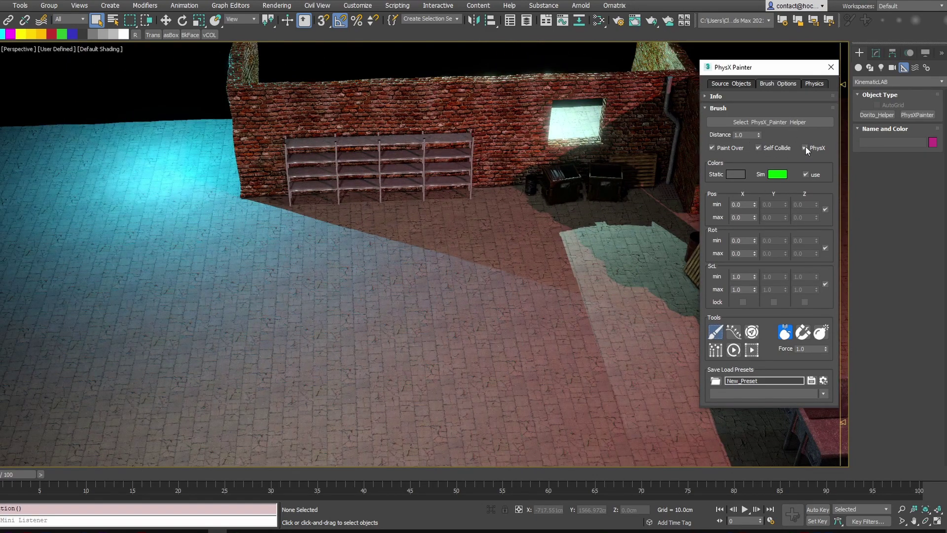
pyautogui.click(758, 148)
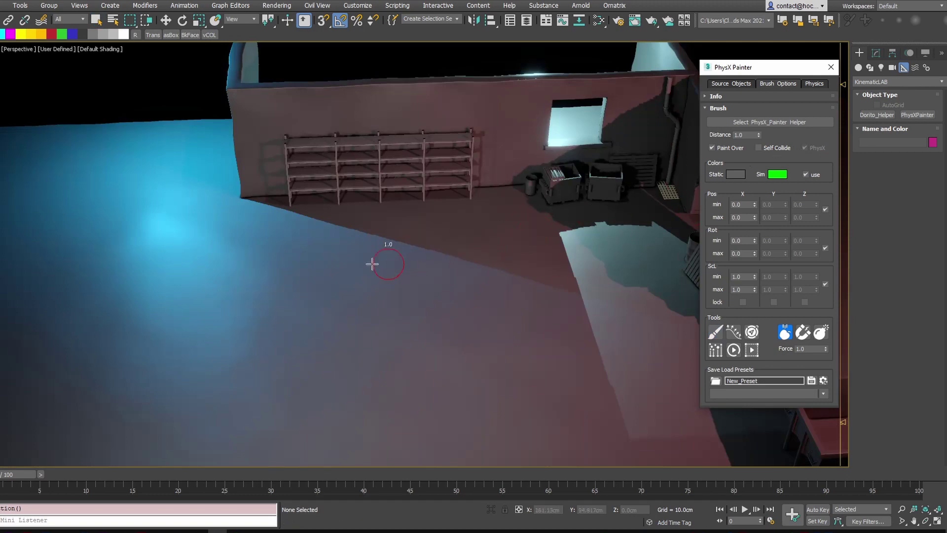
pyautogui.scroll(1, 365, 265)
pyautogui.moveTo(247, 247); pyautogui.dragTo(532, 236)
# Examine the painted row of props and the spacing between them up close.
pyautogui.scroll(6, 470, 253)
pyautogui.moveTo(253, 213); pyautogui.dragTo(593, 177, button='middle')
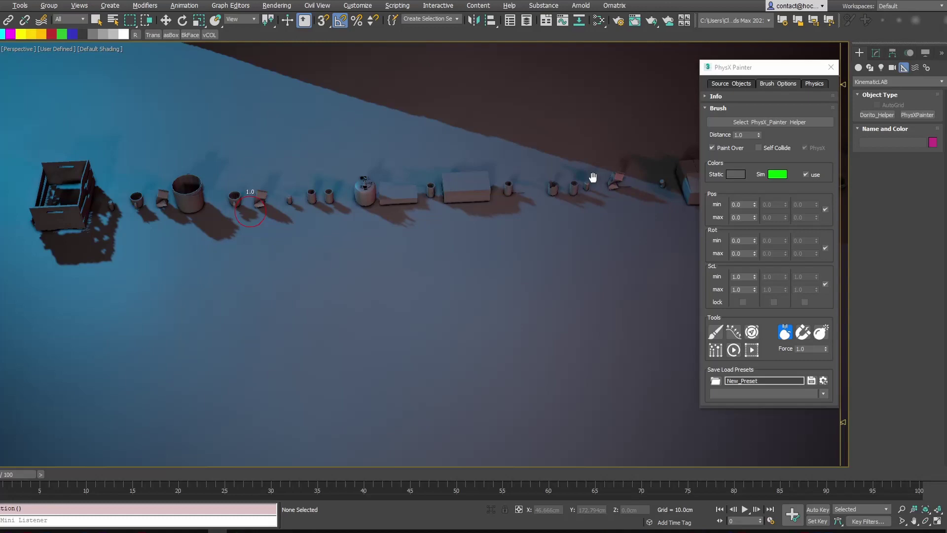
pyautogui.moveTo(342, 203); pyautogui.dragTo(334, 233, button='middle')
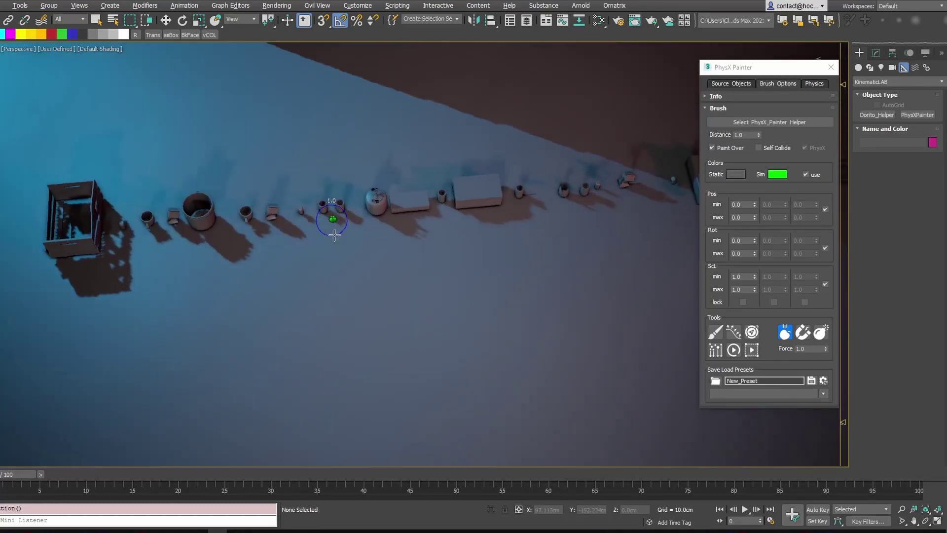
pyautogui.moveTo(478, 217); pyautogui.dragTo(320, 224, button='middle')
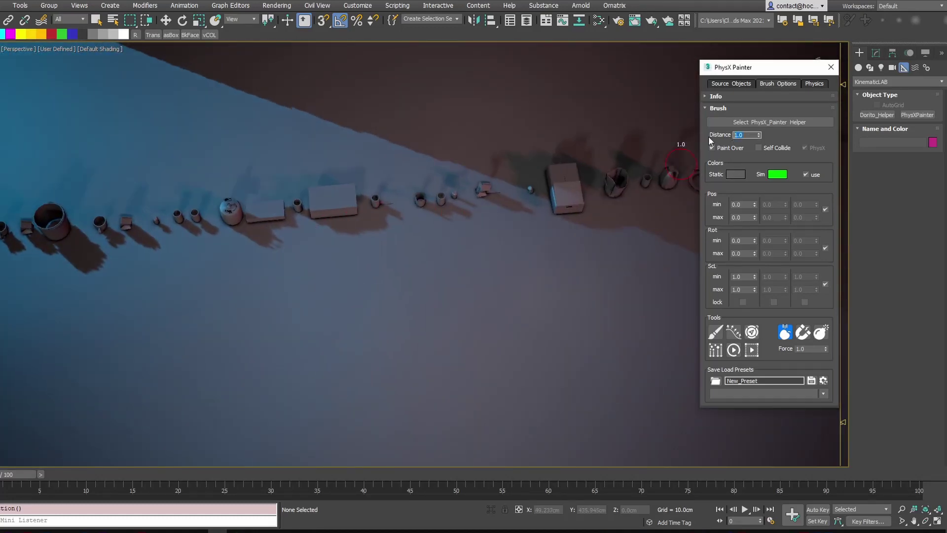
# Examine the full painted row of props from the crate to its far end, along with the shelves behind it.
pyautogui.scroll(-2, 471, 220)
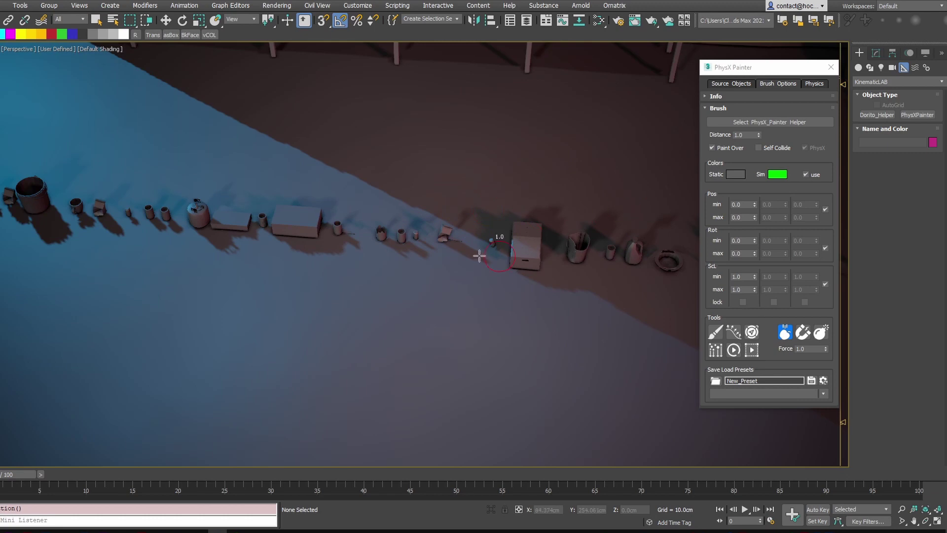
pyautogui.keyDown('alt'); pyautogui.moveTo(312, 230); pyautogui.dragTo(314, 219, button='middle'); pyautogui.keyUp('alt')
pyautogui.moveTo(249, 220)
pyautogui.mouseDown(button='middle')
pyautogui.moveTo(262, 231)
pyautogui.moveTo(513, 225)
pyautogui.mouseUp(button='middle')
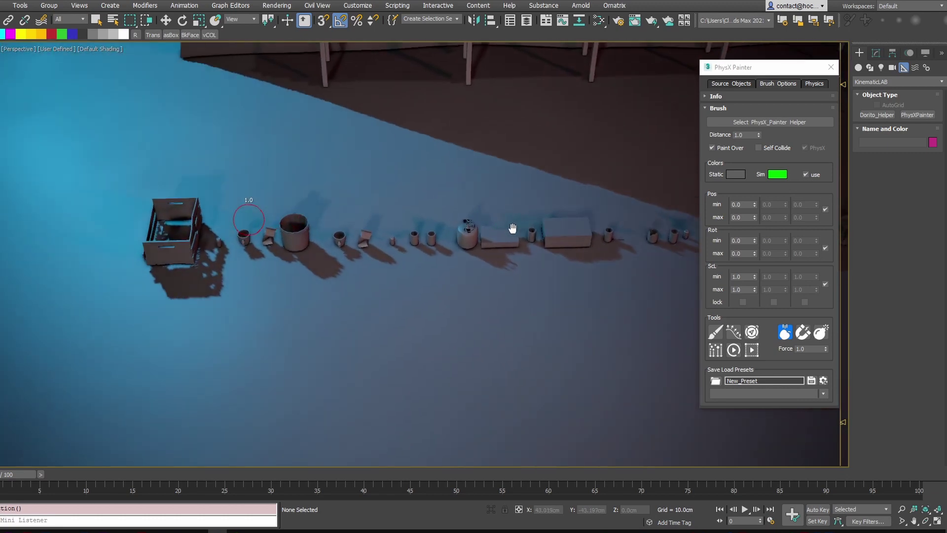
pyautogui.moveTo(228, 236); pyautogui.dragTo(180, 251, button='middle')
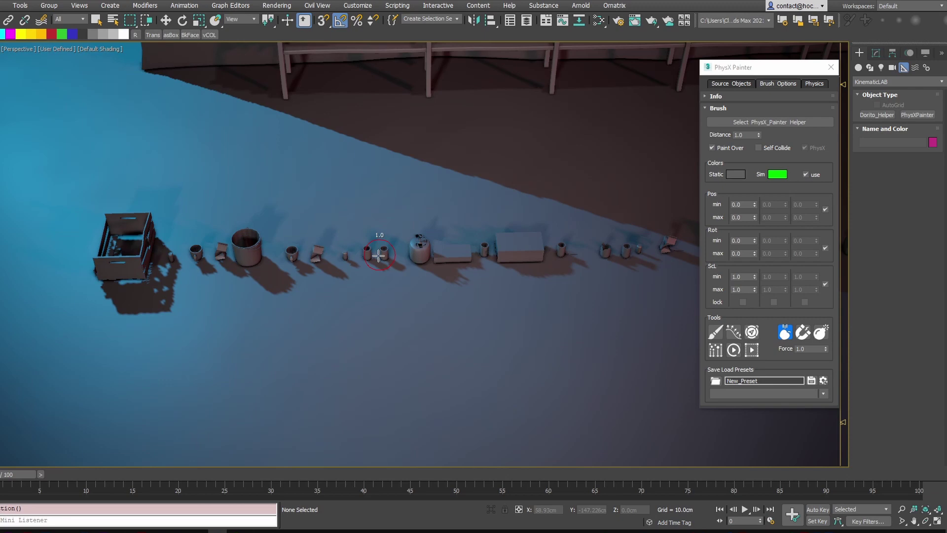
pyautogui.moveTo(480, 329); pyautogui.dragTo(458, 289, button='middle')
pyautogui.scroll(-3, 489, 187)
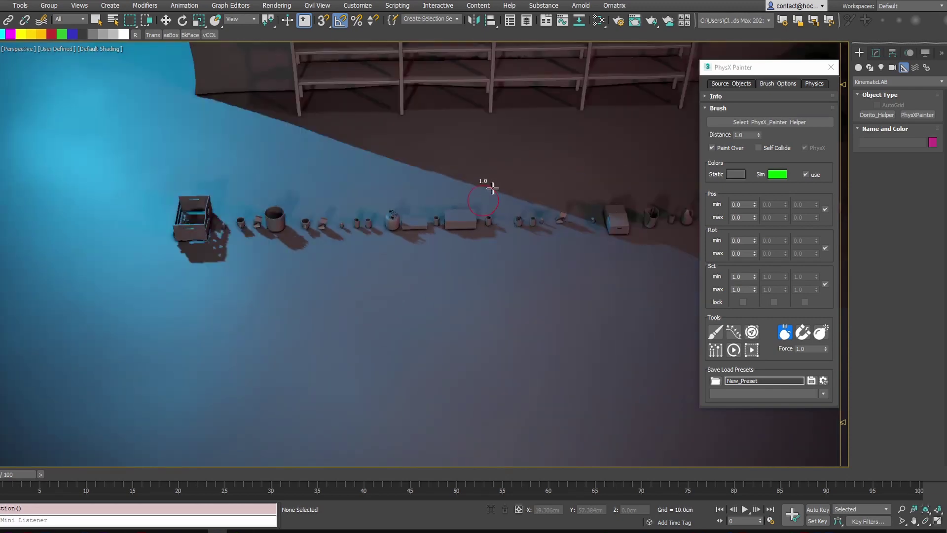
pyautogui.moveTo(512, 175); pyautogui.dragTo(464, 225, button='middle')
pyautogui.keyDown('alt'); pyautogui.moveTo(465, 256); pyautogui.dragTo(463, 241, button='middle'); pyautogui.keyUp('alt')
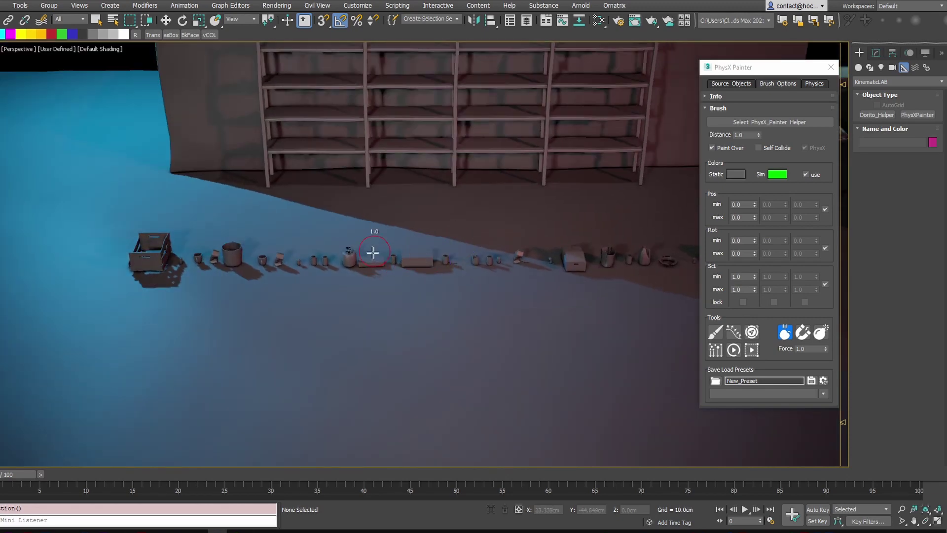
pyautogui.moveTo(372, 253)
pyautogui.keyDown('alt'); pyautogui.mouseDown(button='middle')
pyautogui.moveTo(410, 253)
pyautogui.moveTo(420, 212)
pyautogui.mouseUp(button='middle'); pyautogui.keyUp('alt')
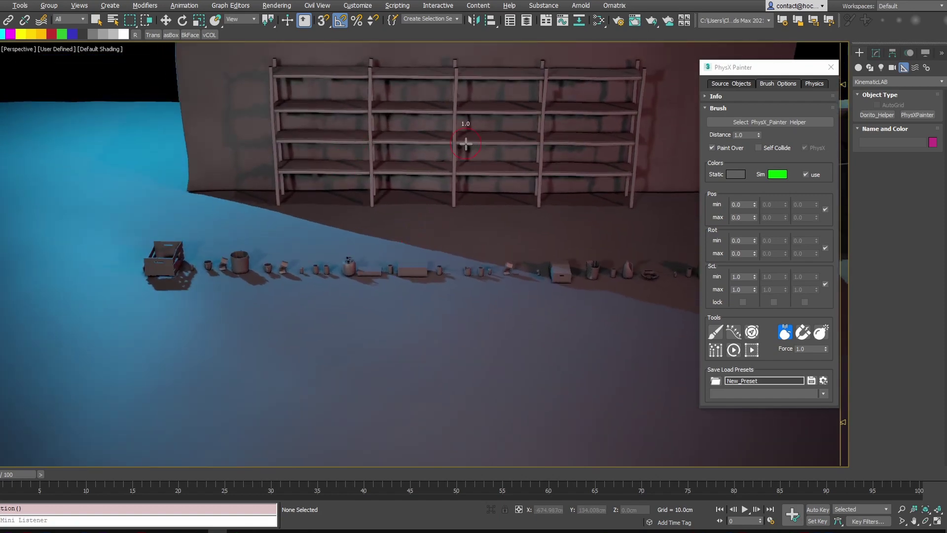
pyautogui.moveTo(430, 157)
pyautogui.keyDown('alt'); pyautogui.mouseDown(button='middle')
pyautogui.moveTo(451, 178)
pyautogui.moveTo(556, 199)
pyautogui.moveTo(470, 182)
pyautogui.moveTo(493, 186)
pyautogui.moveTo(503, 222)
pyautogui.moveTo(448, 152)
pyautogui.moveTo(682, 129)
pyautogui.mouseUp(button='middle'); pyautogui.keyUp('alt')
# Set the brush Distance to 3.4 and paint a second, wider-spaced row of props in front of the first one.
pyautogui.moveTo(744, 134); pyautogui.dragTo(720, 134)
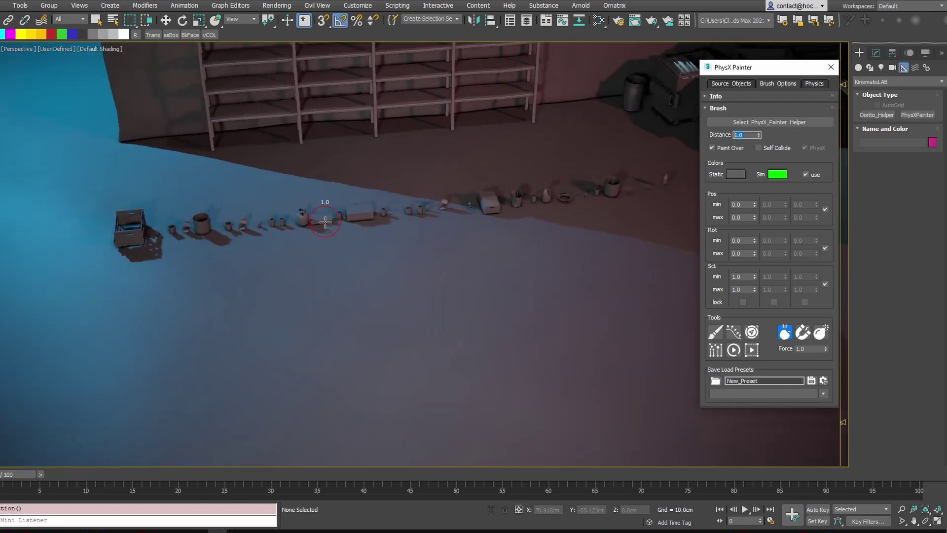
pyautogui.moveTo(460, 215)
pyautogui.mouseDown(button='middle')
pyautogui.moveTo(394, 236)
pyautogui.moveTo(385, 261)
pyautogui.moveTo(415, 264)
pyautogui.moveTo(385, 269)
pyautogui.mouseUp(button='middle')
pyautogui.scroll(-5, 394, 236)
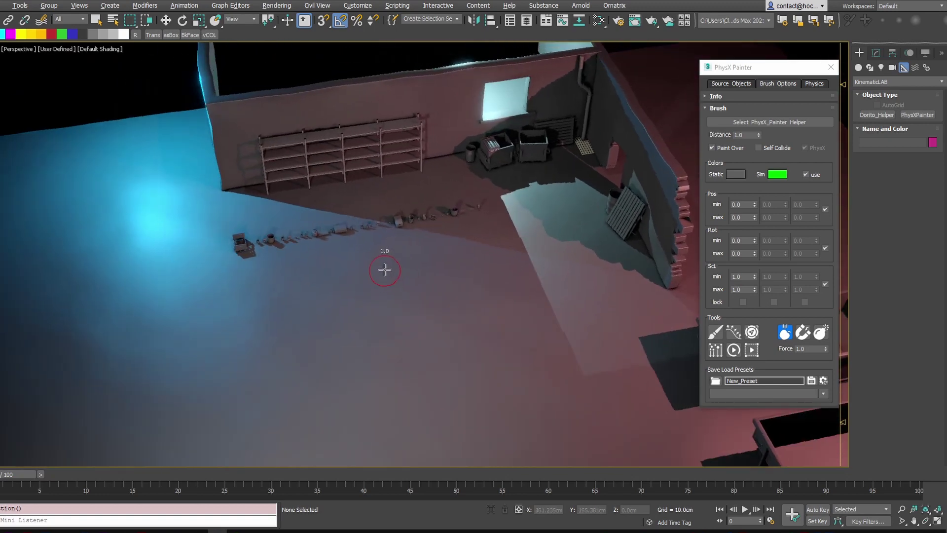
pyautogui.scroll(3, 385, 269)
pyautogui.click(385, 270)
pyautogui.scroll(5, 385, 269)
pyautogui.moveTo(310, 254); pyautogui.dragTo(318, 239, button='middle')
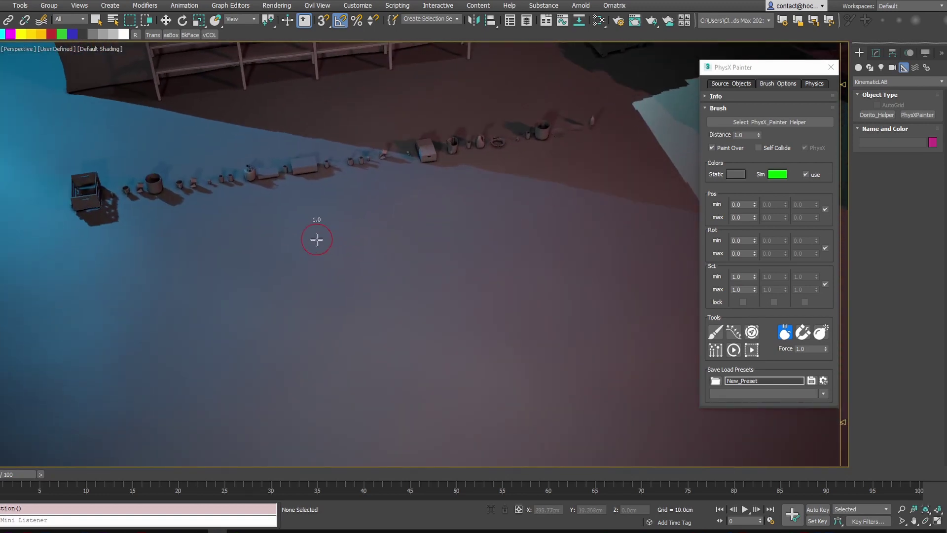
pyautogui.scroll(-4, 317, 239)
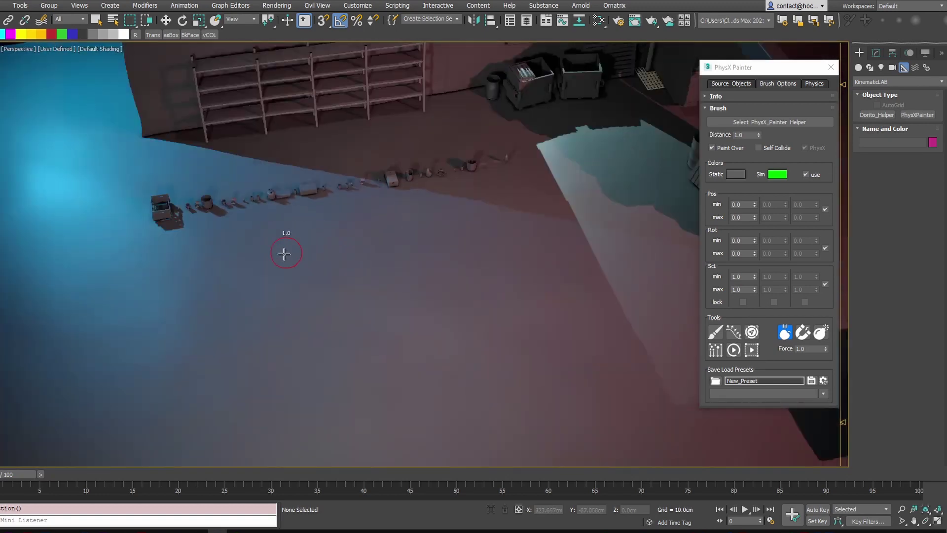
pyautogui.click(758, 136)
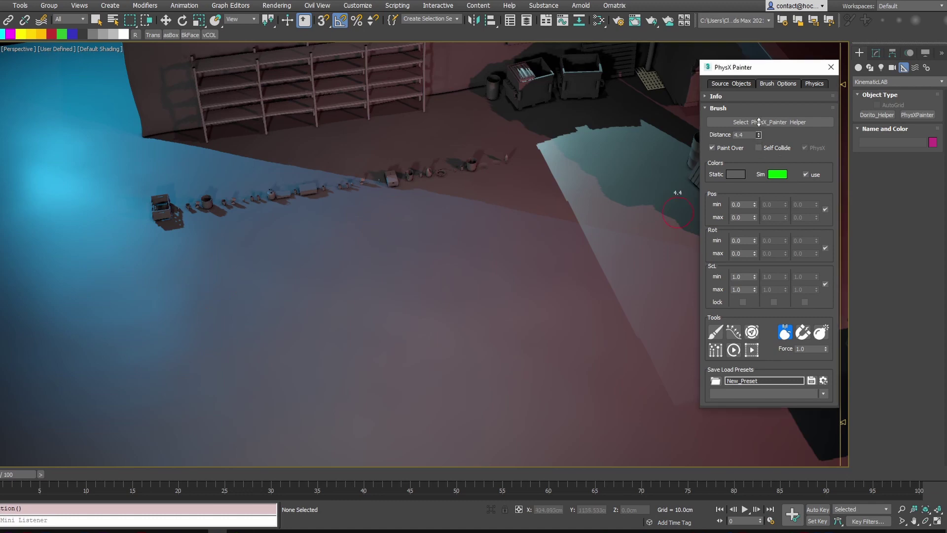
pyautogui.moveTo(165, 294)
pyautogui.mouseDown()
pyautogui.moveTo(306, 275)
pyautogui.moveTo(580, 207)
pyautogui.mouseUp()
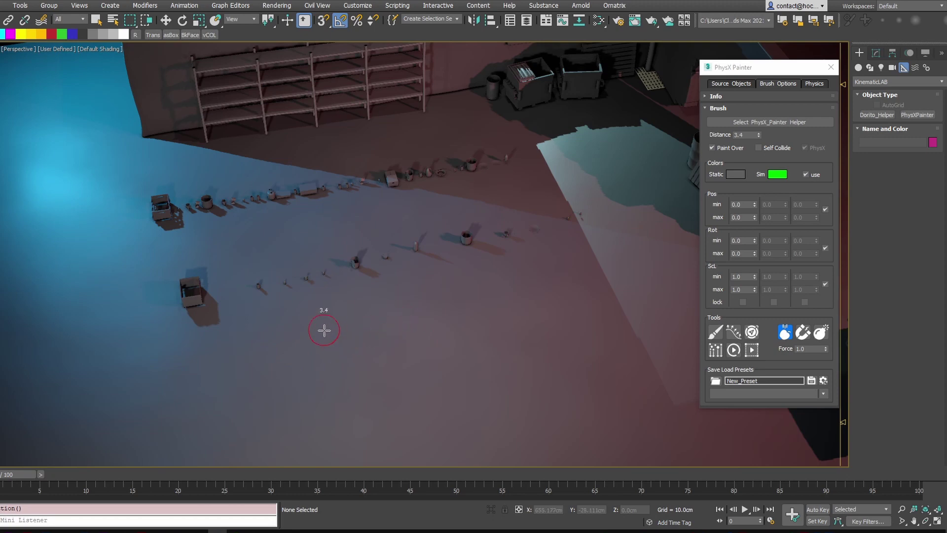
# Scatter more widely spaced props over the open floor in front of the two rows, raising the brush Distance to 6.33.
pyautogui.moveTo(299, 340); pyautogui.dragTo(318, 338)
pyautogui.moveTo(190, 391)
pyautogui.mouseDown()
pyautogui.moveTo(440, 355)
pyautogui.moveTo(558, 301)
pyautogui.mouseUp()
pyautogui.moveTo(316, 428)
pyautogui.mouseDown()
pyautogui.moveTo(533, 389)
pyautogui.moveTo(507, 297)
pyautogui.moveTo(281, 345)
pyautogui.moveTo(465, 307)
pyautogui.moveTo(472, 289)
pyautogui.mouseUp()
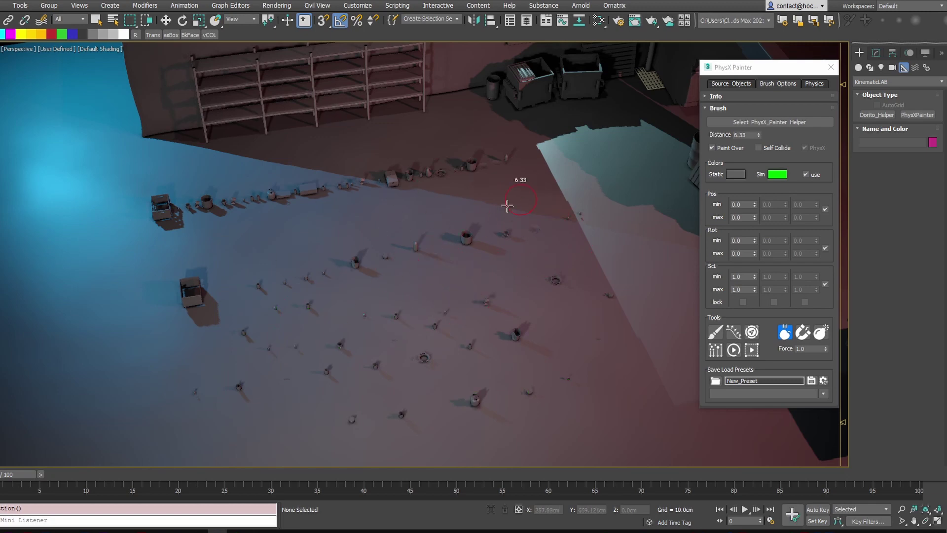
# Set the brush Distance to 2.5, turn on Self Collide and turn off PhysX for the brush.
pyautogui.moveTo(790, 67)
pyautogui.mouseDown()
pyautogui.moveTo(672, 93)
pyautogui.moveTo(725, 67)
pyautogui.mouseUp()
pyautogui.moveTo(697, 135); pyautogui.dragTo(695, 162)
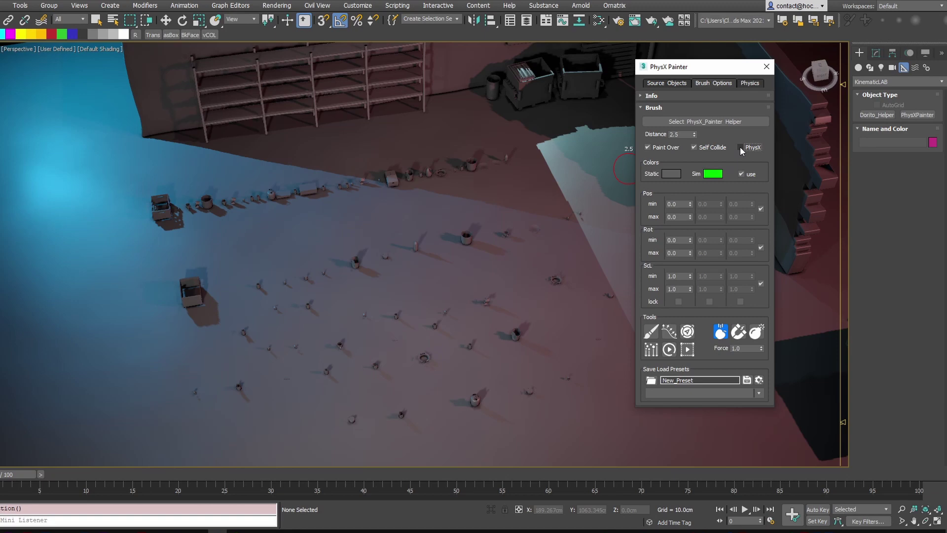
pyautogui.click(751, 86)
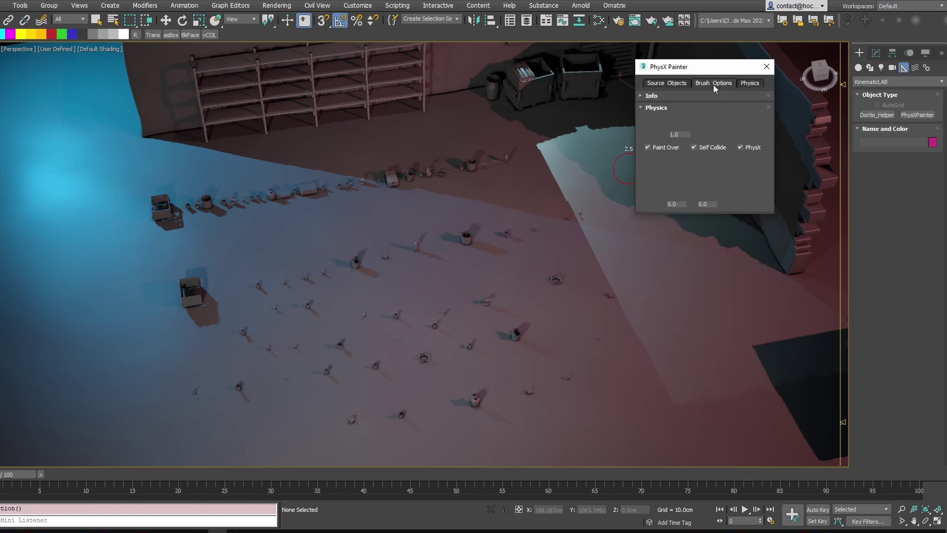
pyautogui.click(715, 85)
pyautogui.click(668, 84)
pyautogui.click(720, 84)
# Turn off the use of the Static and Sim colors and try the active brush over the textured scene.
pyautogui.click(355, 10)
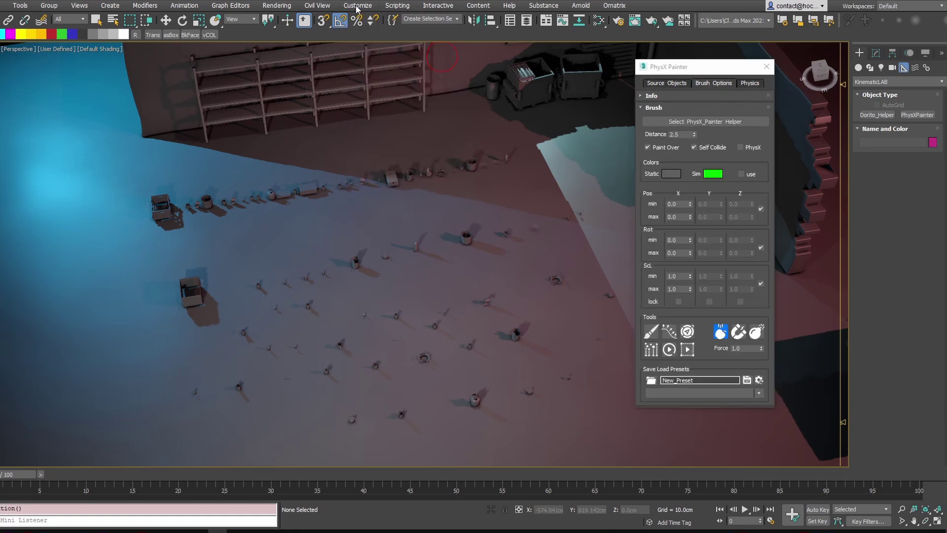
pyautogui.click(876, 53)
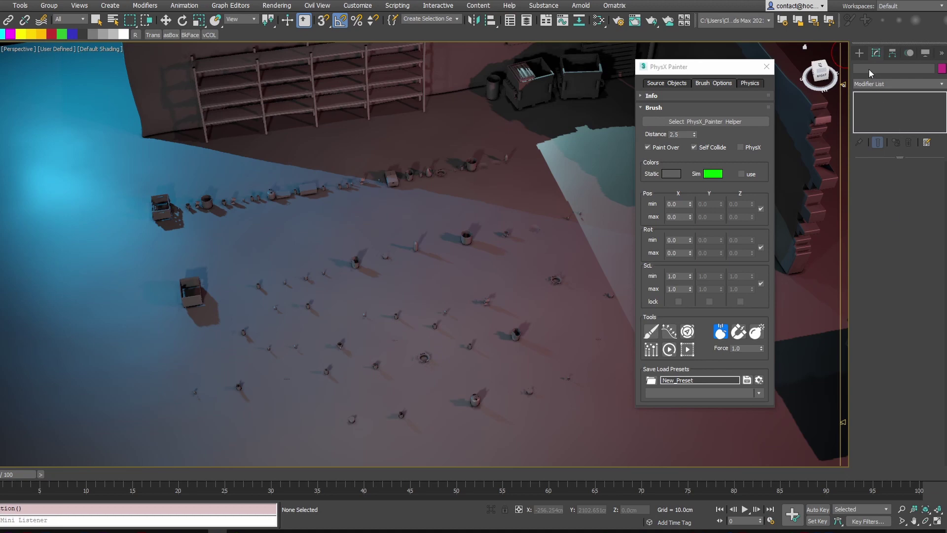
pyautogui.click(859, 53)
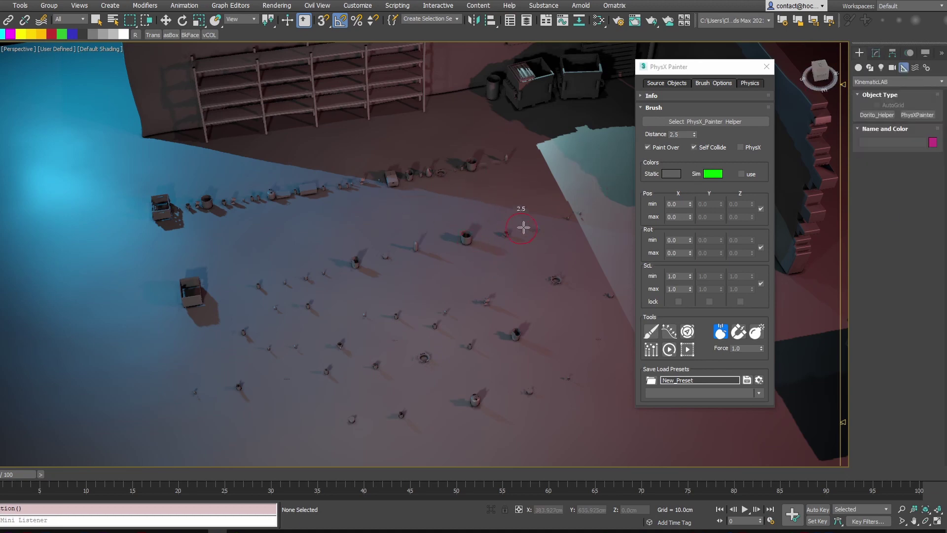
pyautogui.rightClick(363, 234)
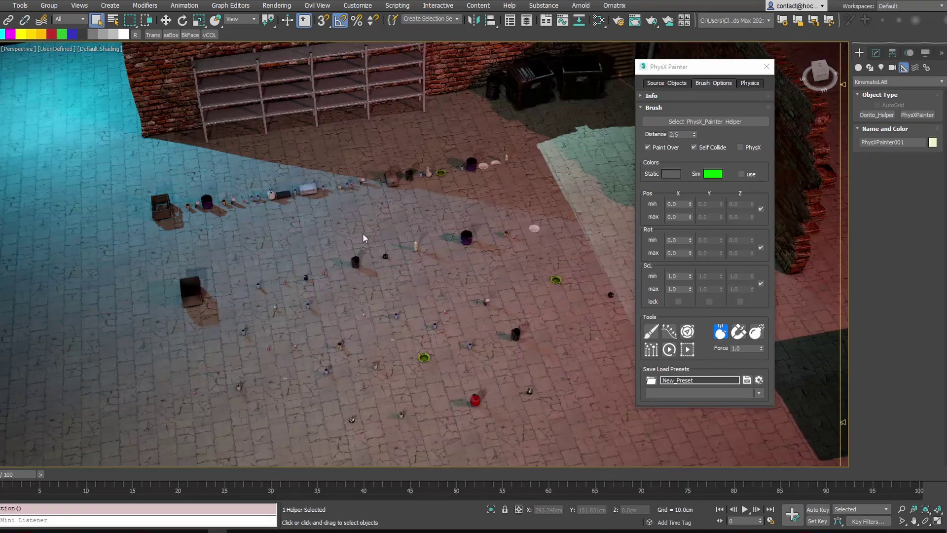
pyautogui.click(651, 332)
pyautogui.moveTo(335, 268)
pyautogui.mouseDown(button='middle')
pyautogui.moveTo(393, 266)
pyautogui.moveTo(386, 281)
pyautogui.mouseUp(button='middle')
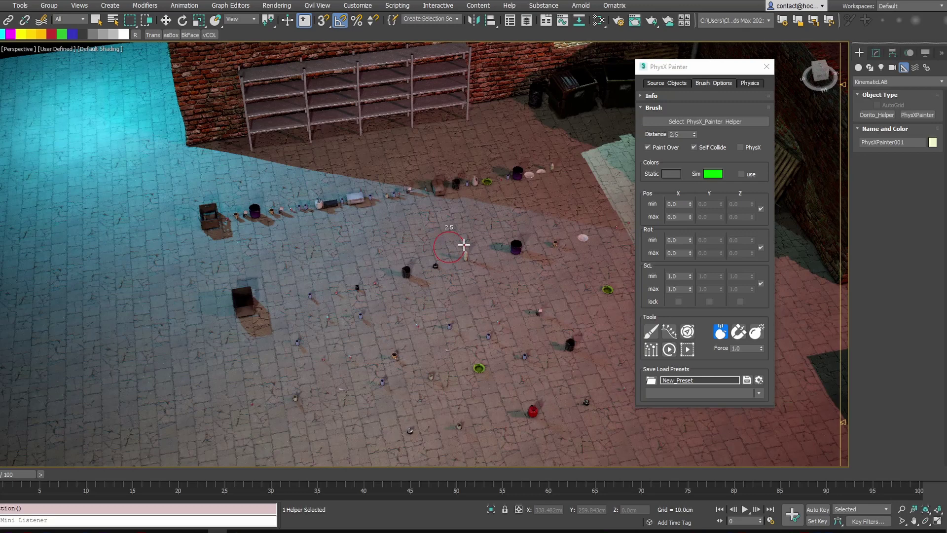
pyautogui.rightClick(431, 244)
# Turn the Static and Sim colors back on, paint props between the two rows and open the Sim color for viewing.
pyautogui.click(741, 173)
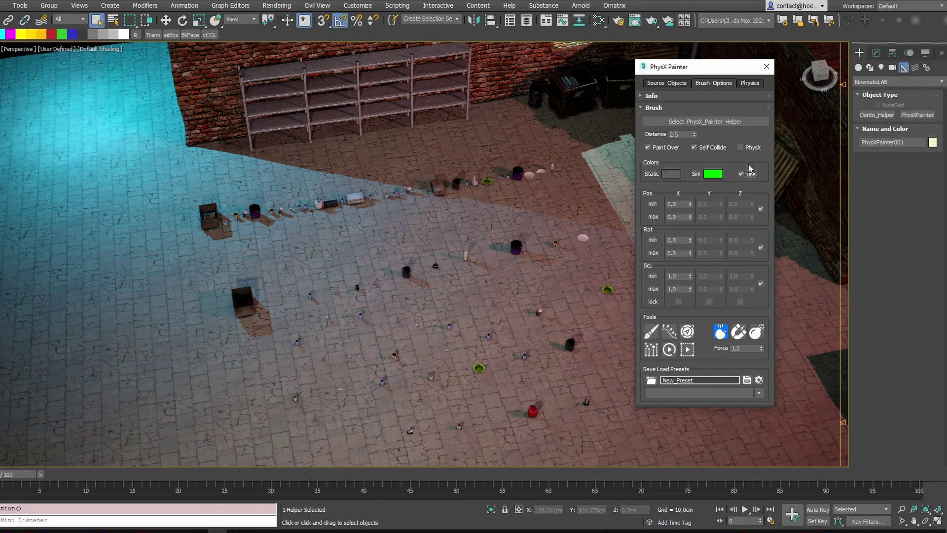
pyautogui.click(652, 333)
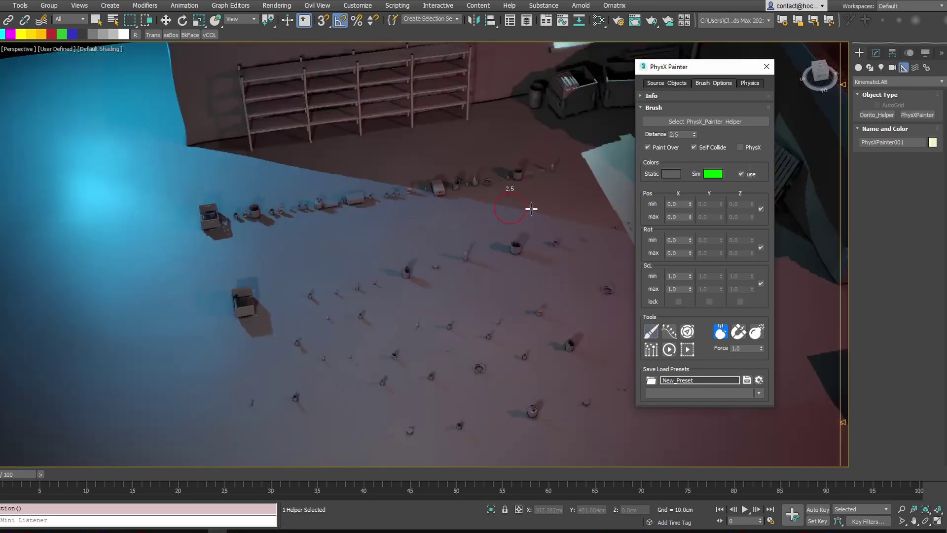
pyautogui.moveTo(444, 217)
pyautogui.mouseDown()
pyautogui.moveTo(386, 224)
pyautogui.moveTo(391, 247)
pyautogui.moveTo(435, 241)
pyautogui.moveTo(400, 240)
pyautogui.mouseUp()
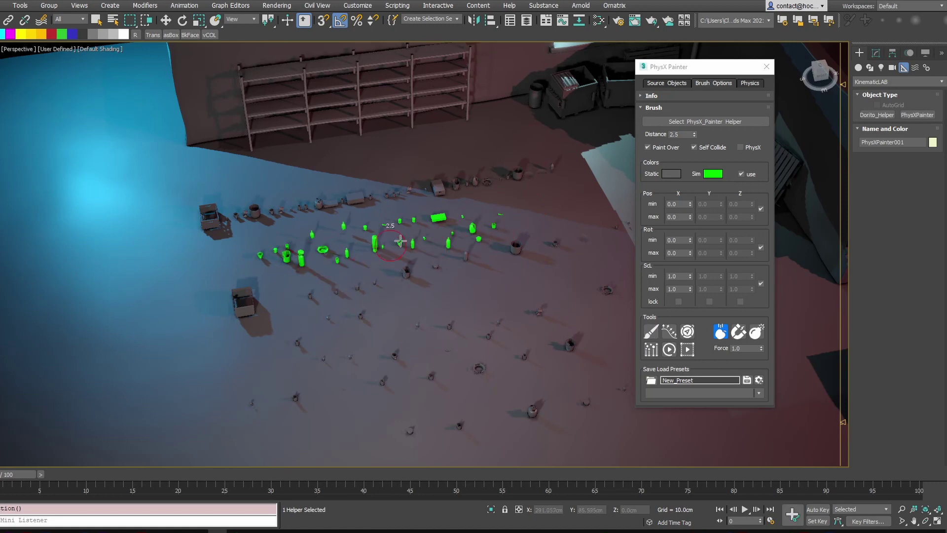
pyautogui.rightClick(522, 205)
pyautogui.click(709, 175)
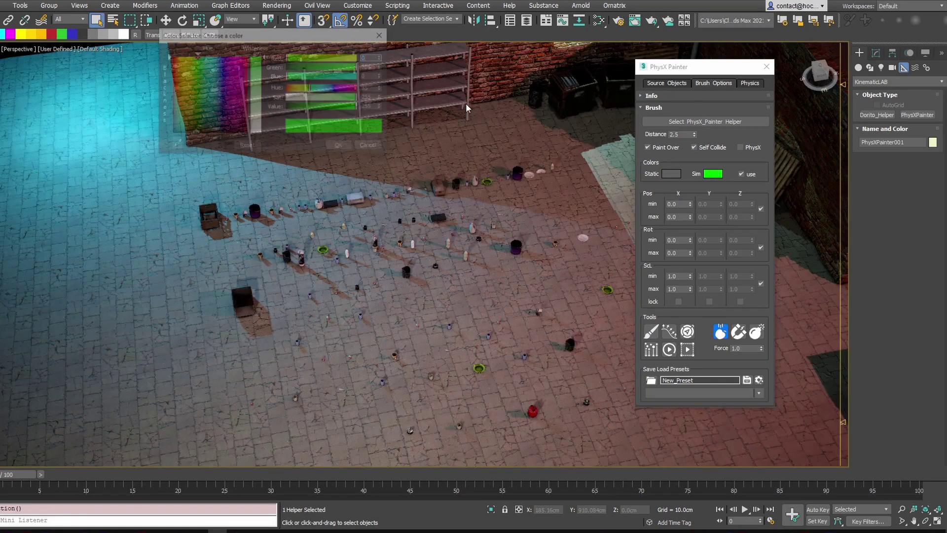
pyautogui.click(383, 35)
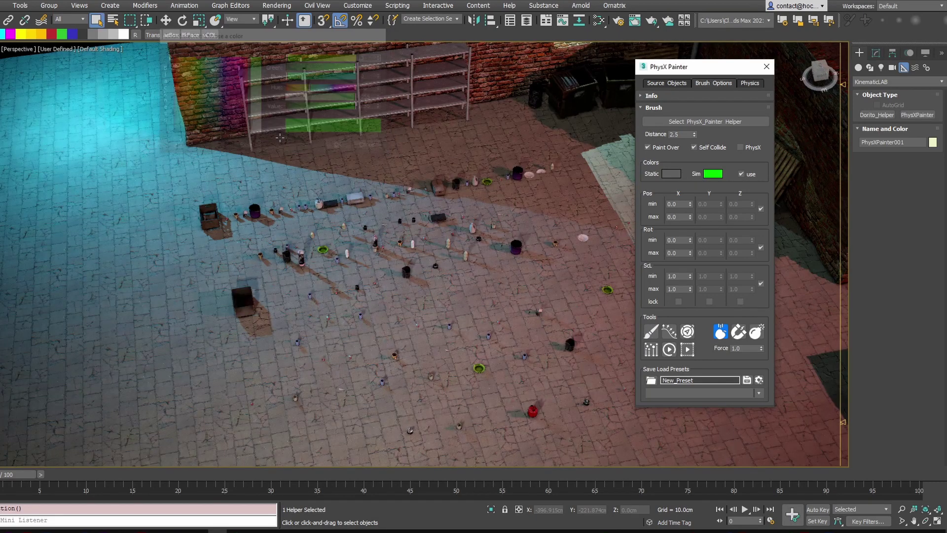
# Turn off the use of the Static and Sim colors and paint another cluster of props on the middle of the floor.
pyautogui.click(745, 175)
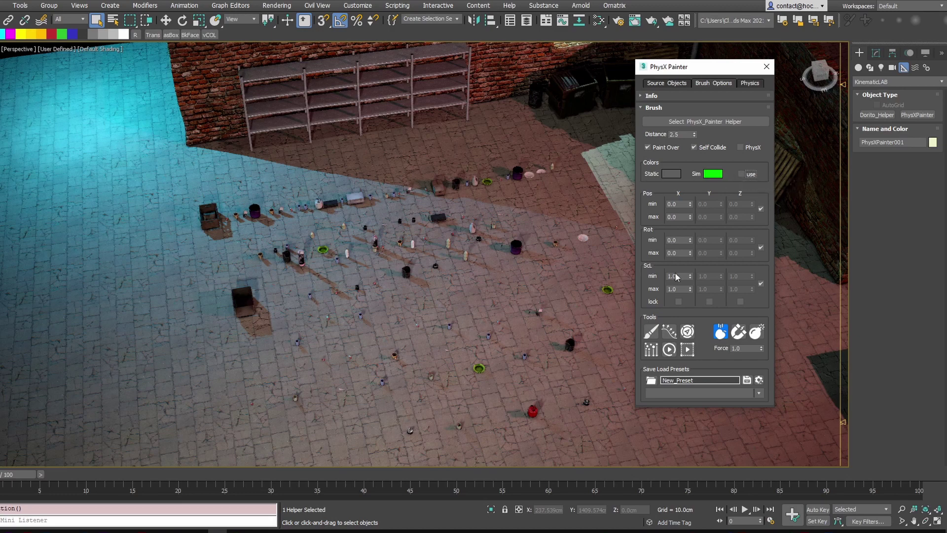
pyautogui.click(648, 336)
pyautogui.moveTo(502, 292)
pyautogui.mouseDown()
pyautogui.moveTo(371, 323)
pyautogui.moveTo(445, 301)
pyautogui.moveTo(459, 286)
pyautogui.mouseUp()
pyautogui.rightClick(446, 257)
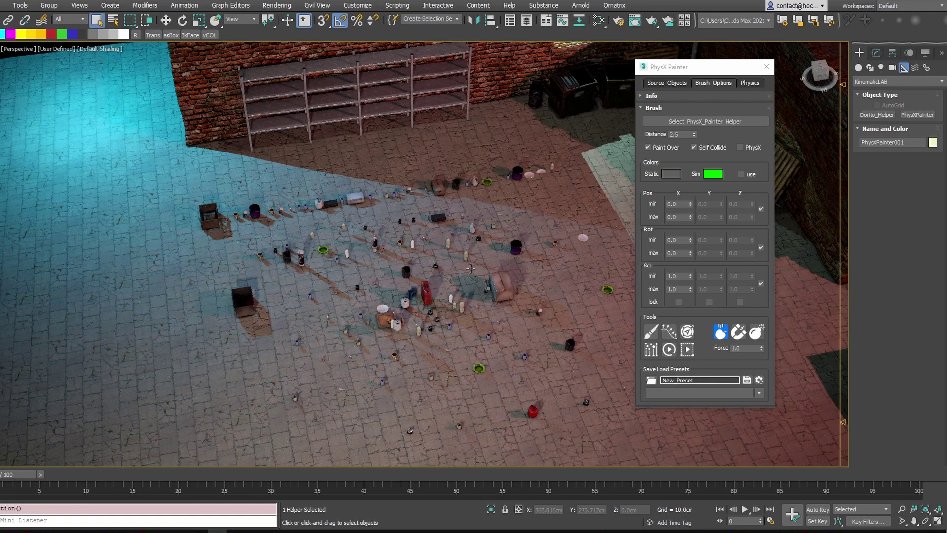
# Delete all the painted props from the floor through the PhysX Painter helper's parameters.
pyautogui.moveTo(455, 239)
pyautogui.mouseDown(button='middle')
pyautogui.moveTo(491, 197)
pyautogui.moveTo(548, 212)
pyautogui.mouseUp(button='middle')
pyautogui.click(874, 53)
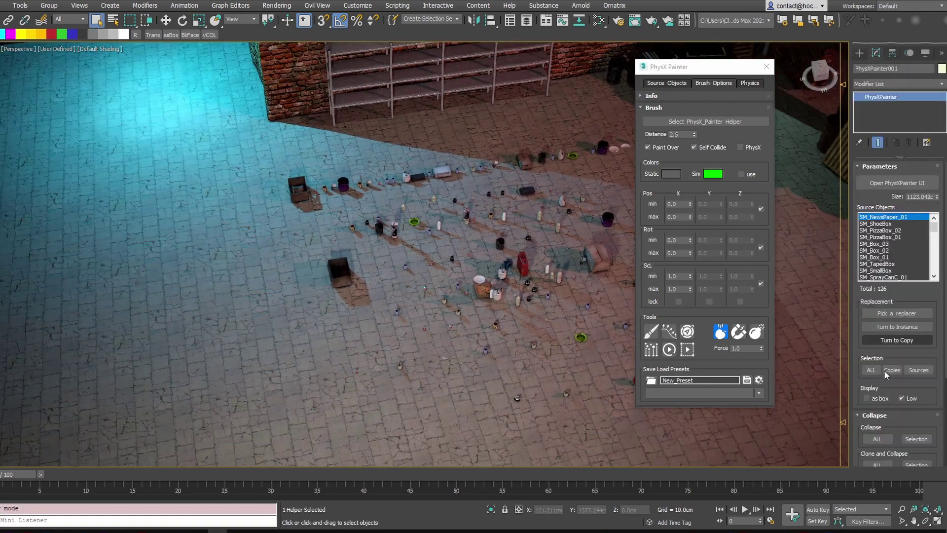
pyautogui.scroll(-5, 916, 419)
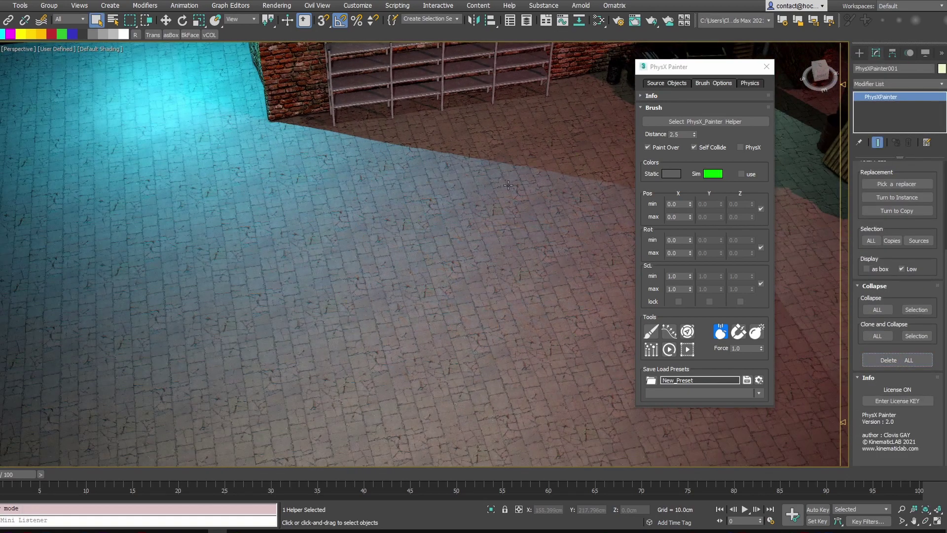
# Try separate X, Y and Z values for position, rotation and scale, and return each to one shared value.
pyautogui.moveTo(468, 170)
pyautogui.mouseDown(button='middle')
pyautogui.moveTo(298, 177)
pyautogui.moveTo(353, 190)
pyautogui.mouseUp(button='middle')
pyautogui.scroll(3, 299, 170)
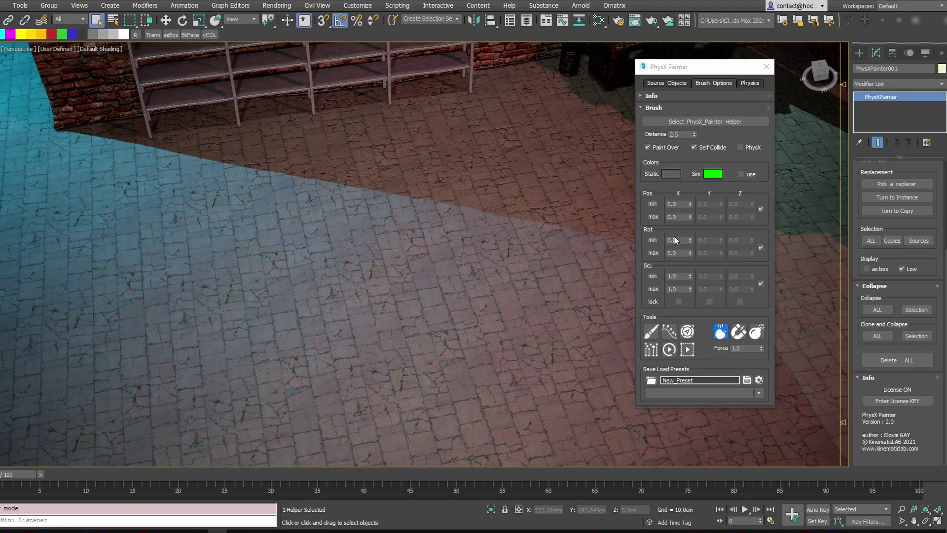
pyautogui.click(762, 247)
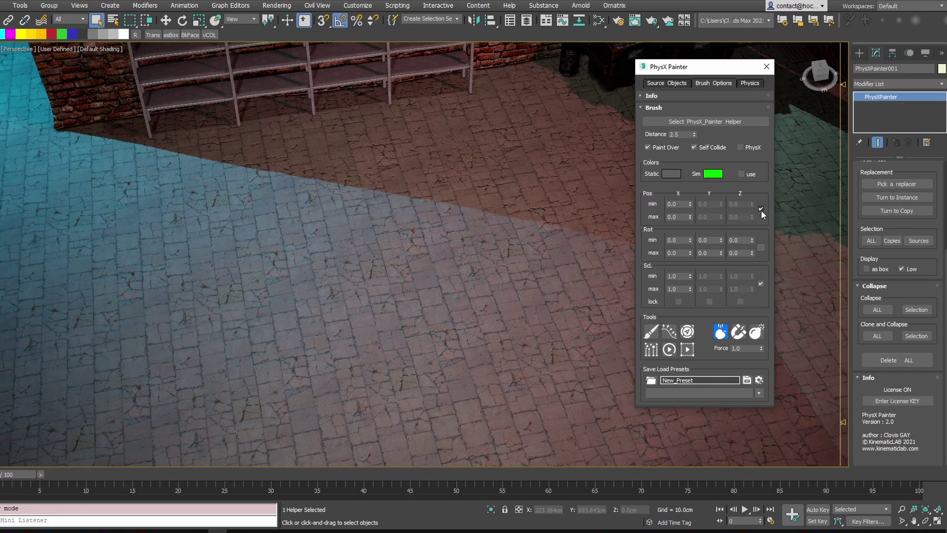
pyautogui.click(761, 209)
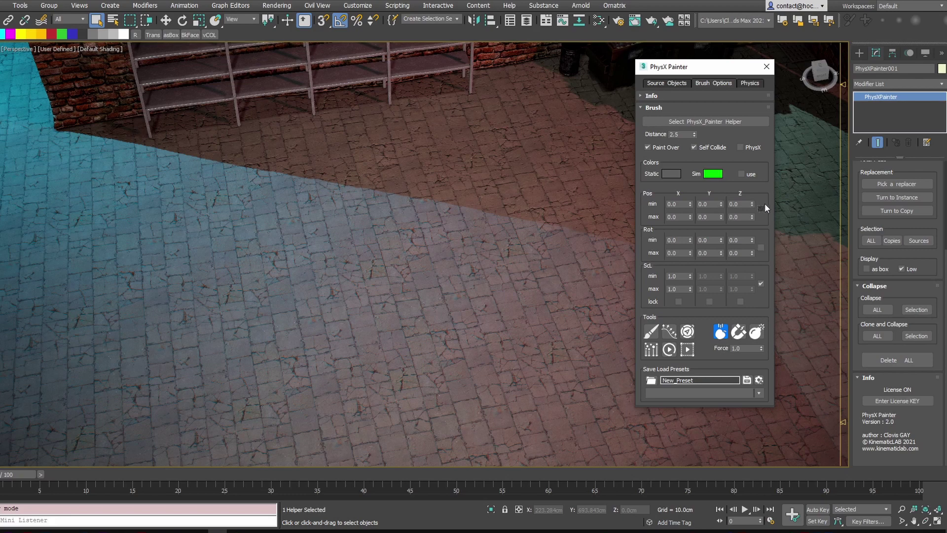
pyautogui.click(760, 283)
pyautogui.click(761, 284)
pyautogui.click(761, 246)
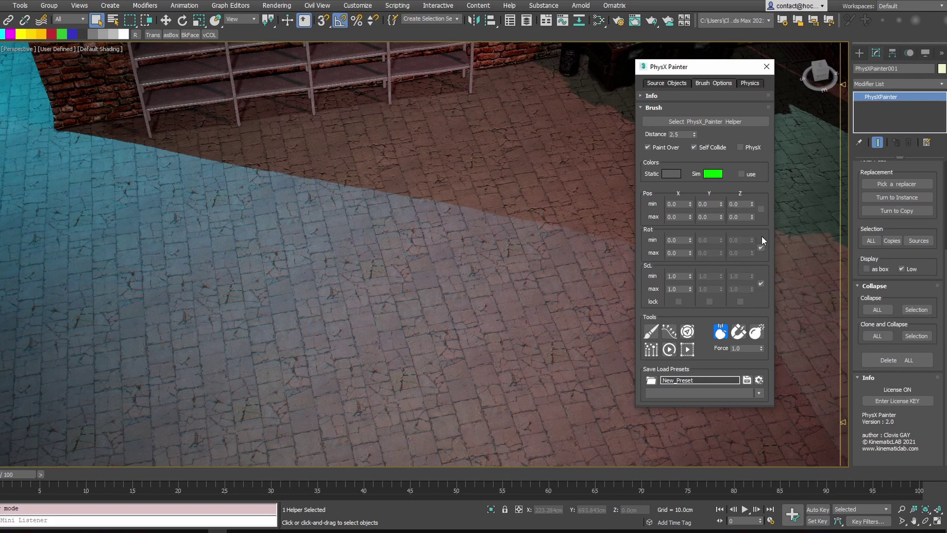
pyautogui.click(761, 209)
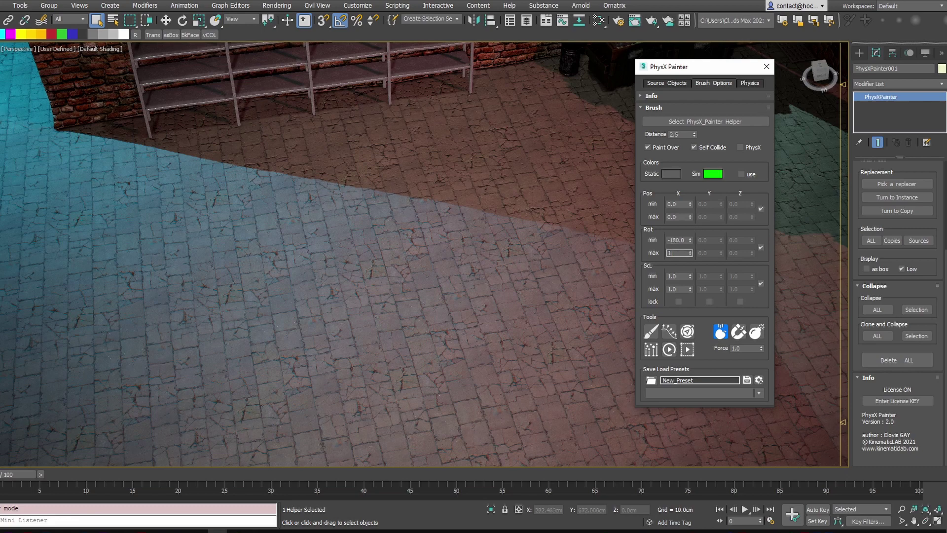
# Set the brush's shared random rotation range to -180 minimum and 180 maximum, and activate the paint brush.
pyautogui.press('Return')
pyautogui.press('Return')
pyautogui.click(762, 247)
pyautogui.click(762, 247)
pyautogui.click(668, 332)
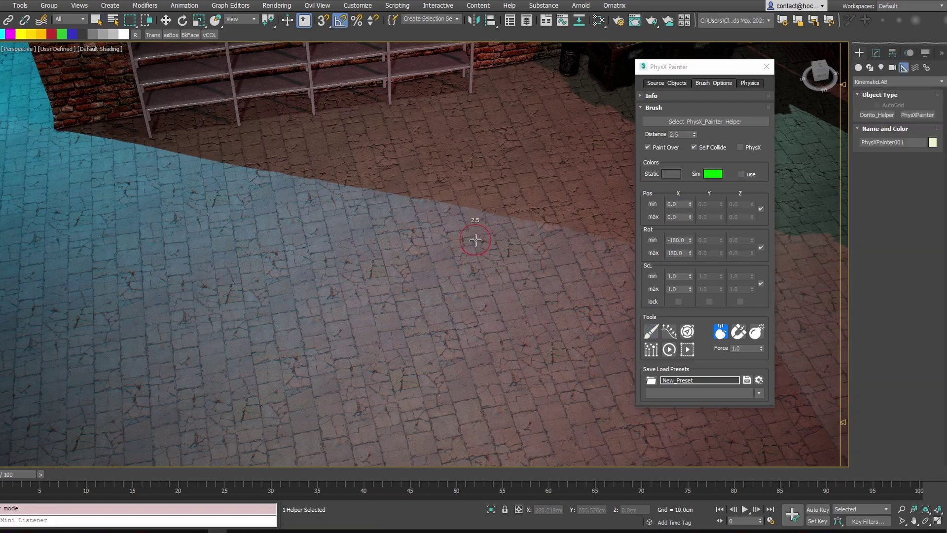
# Paint a cluster of randomly rotated props on the middle of the floor, and end the painting.
pyautogui.moveTo(476, 240)
pyautogui.mouseDown()
pyautogui.moveTo(385, 251)
pyautogui.moveTo(434, 267)
pyautogui.moveTo(446, 301)
pyautogui.moveTo(485, 320)
pyautogui.moveTo(513, 279)
pyautogui.moveTo(508, 321)
pyautogui.moveTo(434, 345)
pyautogui.moveTo(415, 341)
pyautogui.mouseUp()
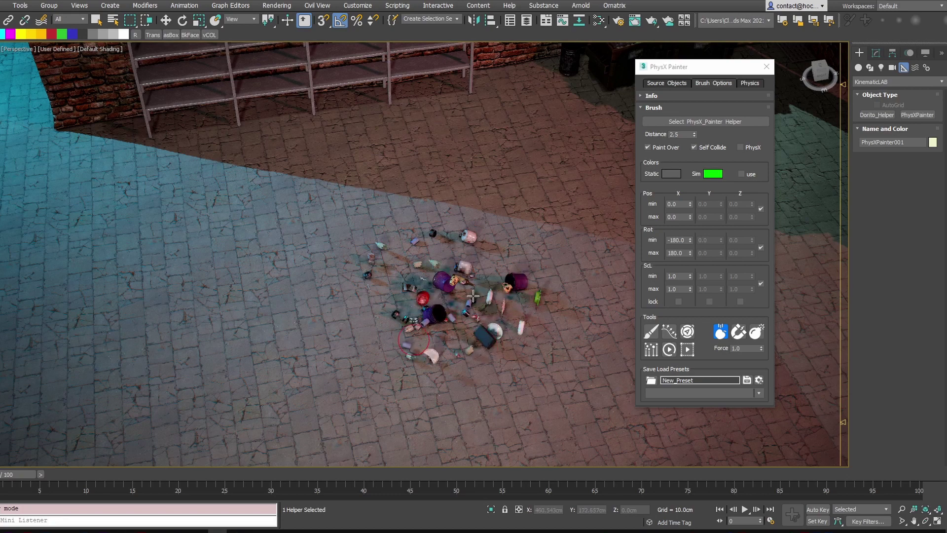
pyautogui.rightClick(473, 296)
# Set the brush's shared random position range to -20 minimum and 20 maximum, and paint widely scattered props across the floor.
pyautogui.click(678, 204)
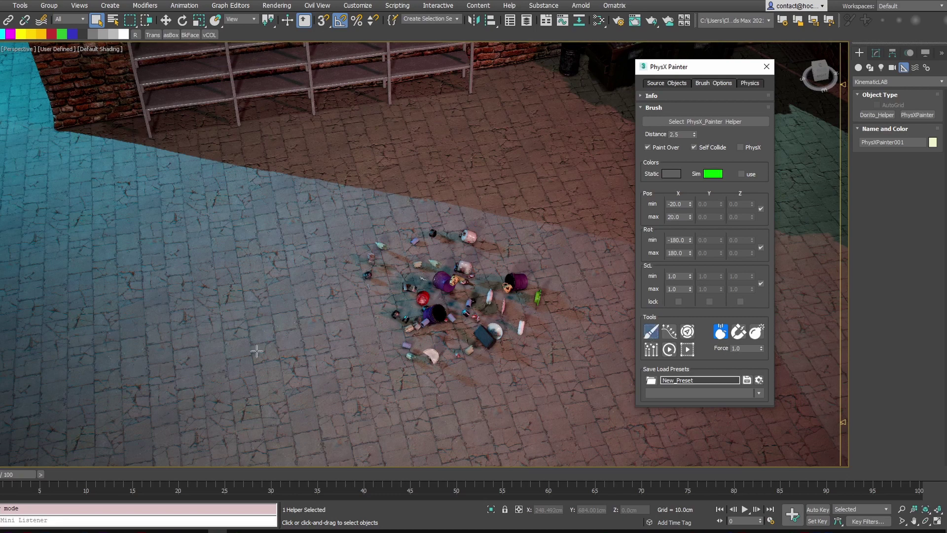
pyautogui.moveTo(110, 318)
pyautogui.mouseDown()
pyautogui.moveTo(222, 296)
pyautogui.moveTo(334, 231)
pyautogui.moveTo(509, 197)
pyautogui.moveTo(592, 232)
pyautogui.moveTo(493, 395)
pyautogui.moveTo(357, 327)
pyautogui.moveTo(346, 287)
pyautogui.mouseUp()
pyautogui.rightClick(309, 345)
# Delete all the painted props through the parameters of the PhysX Painter helper.
pyautogui.click(876, 54)
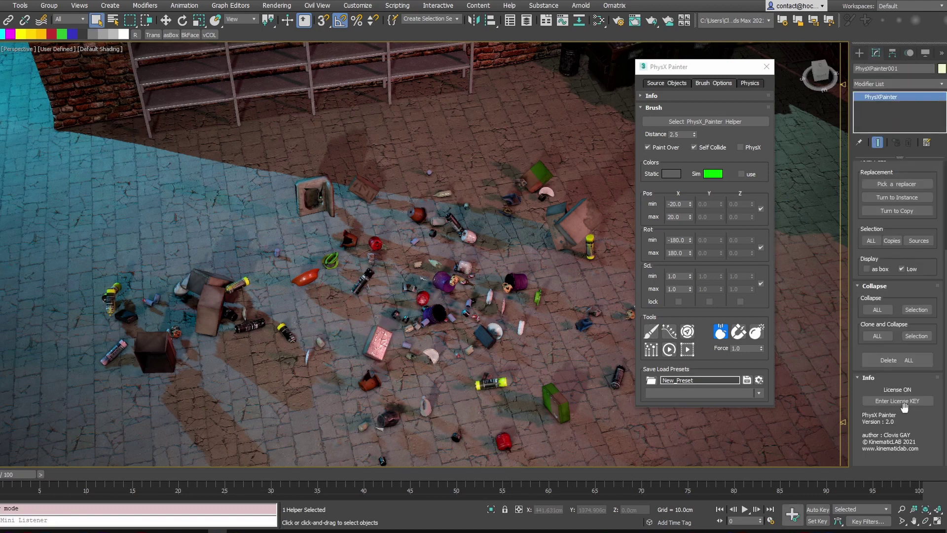
pyautogui.click(908, 361)
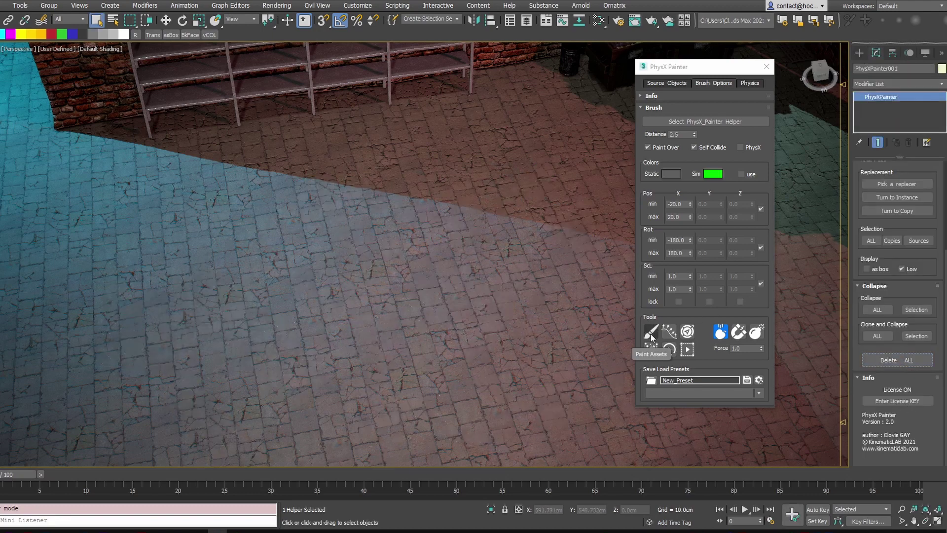
# Turn off Self Collide, turn on the use of the Static and Sim colors, and paint a small overlapping cluster on the floor.
pyautogui.click(699, 148)
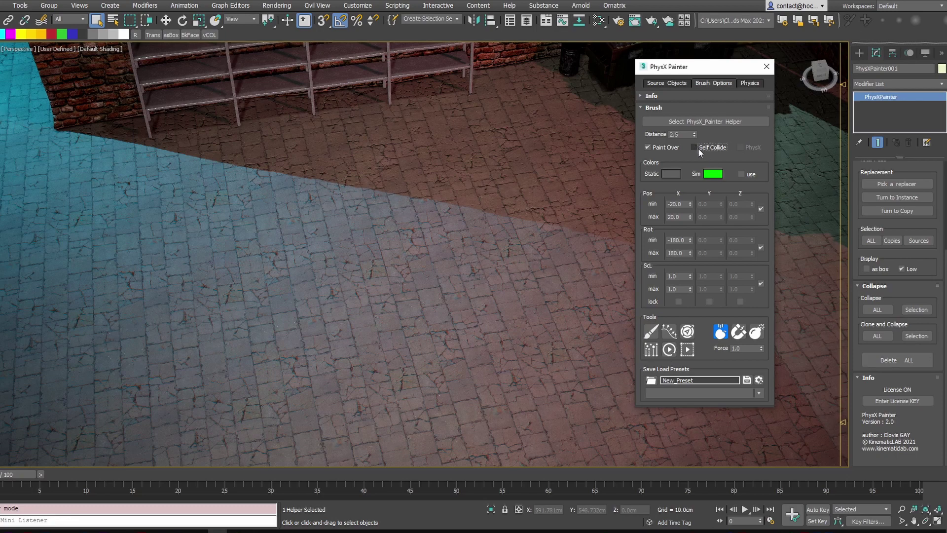
pyautogui.click(651, 334)
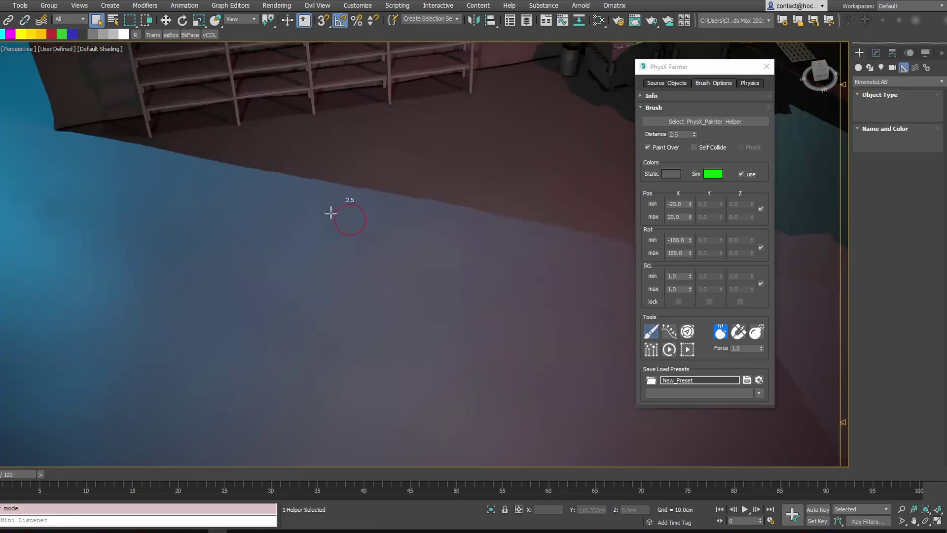
pyautogui.moveTo(330, 212); pyautogui.dragTo(404, 241, button='middle')
pyautogui.moveTo(437, 295)
pyautogui.mouseDown()
pyautogui.moveTo(379, 289)
pyautogui.moveTo(452, 262)
pyautogui.moveTo(391, 298)
pyautogui.moveTo(408, 273)
pyautogui.mouseUp()
pyautogui.rightClick(473, 248)
# Reset the shared position and rotation ranges to 0.0, and paint unrotated props over and around the existing cluster.
pyautogui.rightClick(692, 204)
pyautogui.rightClick(693, 217)
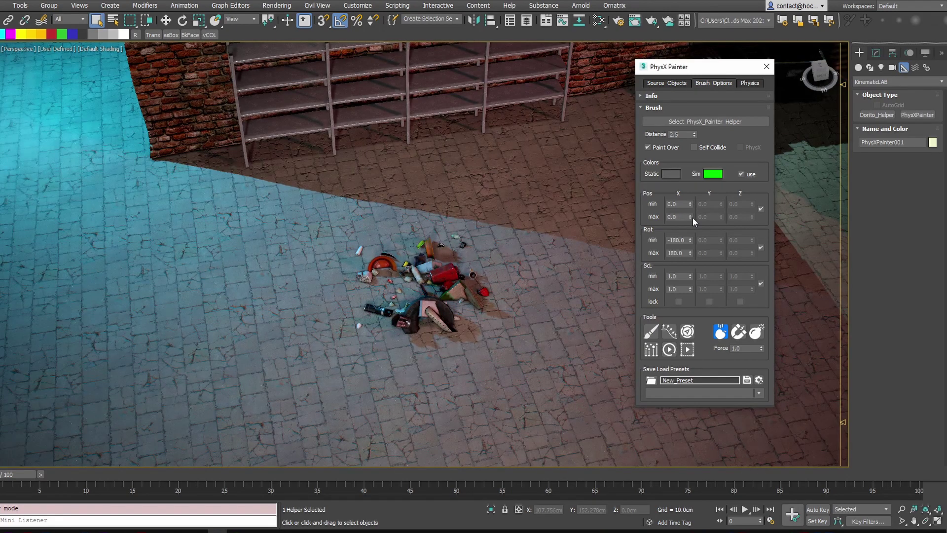
pyautogui.rightClick(689, 240)
pyautogui.rightClick(689, 252)
pyautogui.click(651, 333)
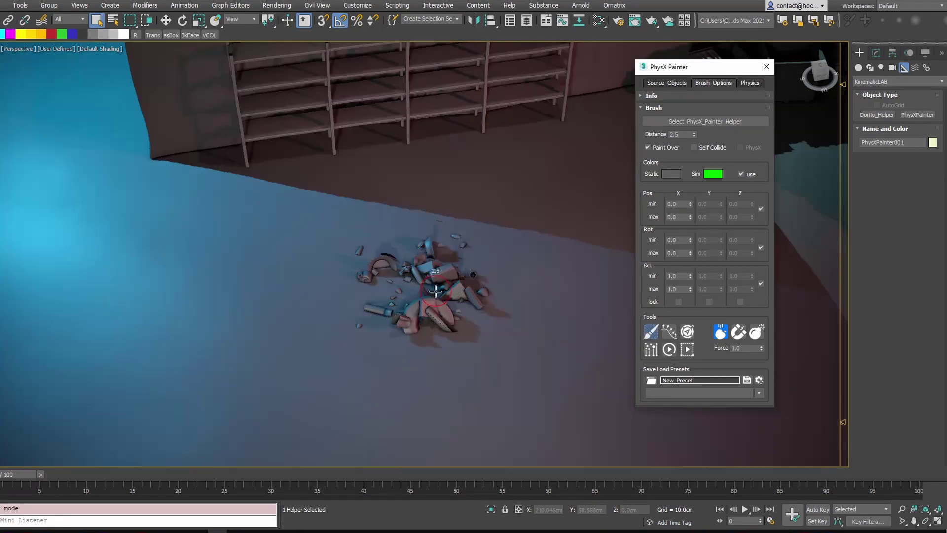
pyautogui.moveTo(409, 305)
pyautogui.mouseDown()
pyautogui.moveTo(424, 281)
pyautogui.moveTo(444, 299)
pyautogui.moveTo(297, 306)
pyautogui.moveTo(419, 345)
pyautogui.moveTo(444, 320)
pyautogui.moveTo(441, 299)
pyautogui.moveTo(602, 308)
pyautogui.moveTo(480, 340)
pyautogui.mouseUp()
# Reset the brush Distance to 0.0 and build up a dense pile of props on the middle of the floor.
pyautogui.rightClick(694, 134)
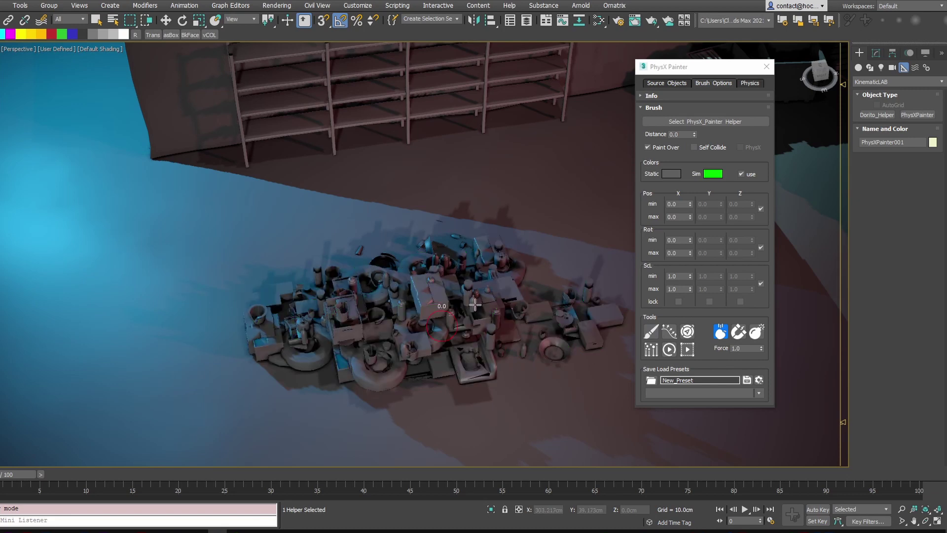
pyautogui.moveTo(408, 323)
pyautogui.mouseDown()
pyautogui.moveTo(427, 326)
pyautogui.moveTo(419, 336)
pyautogui.moveTo(328, 339)
pyautogui.moveTo(420, 345)
pyautogui.moveTo(511, 336)
pyautogui.moveTo(379, 398)
pyautogui.mouseUp()
# Paint props along the shelving, over the containers in the corner, and around the barrel and pallet.
pyautogui.keyDown('alt'); pyautogui.moveTo(439, 316); pyautogui.dragTo(357, 205, button='middle'); pyautogui.keyUp('alt')
pyautogui.moveTo(347, 182); pyautogui.dragTo(541, 150)
pyautogui.moveTo(406, 218); pyautogui.dragTo(197, 340, button='middle')
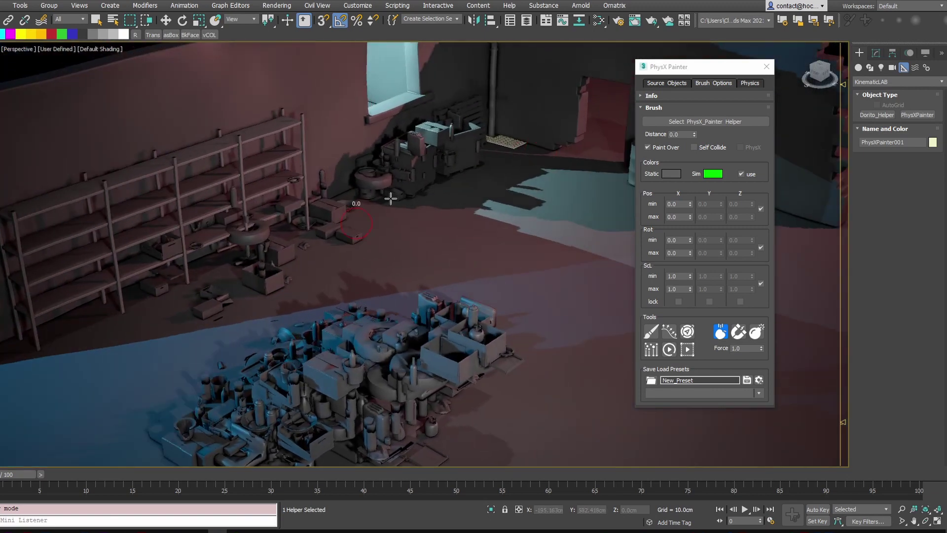
pyautogui.moveTo(468, 140)
pyautogui.mouseDown()
pyautogui.moveTo(457, 140)
pyautogui.moveTo(492, 94)
pyautogui.moveTo(518, 112)
pyautogui.moveTo(527, 95)
pyautogui.moveTo(505, 173)
pyautogui.moveTo(456, 201)
pyautogui.mouseUp()
pyautogui.moveTo(456, 202)
pyautogui.keyDown('alt'); pyautogui.mouseDown(button='middle')
pyautogui.moveTo(288, 258)
pyautogui.moveTo(247, 285)
pyautogui.mouseUp(button='middle'); pyautogui.keyUp('alt')
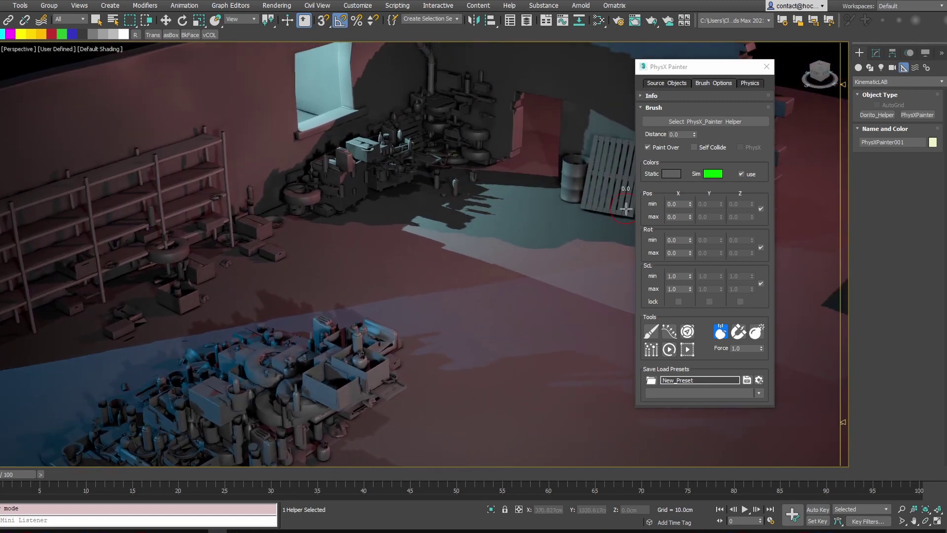
pyautogui.moveTo(587, 209)
pyautogui.mouseDown()
pyautogui.moveTo(580, 200)
pyautogui.moveTo(439, 200)
pyautogui.moveTo(383, 188)
pyautogui.moveTo(355, 202)
pyautogui.moveTo(323, 198)
pyautogui.moveTo(261, 405)
pyautogui.moveTo(262, 393)
pyautogui.moveTo(220, 438)
pyautogui.moveTo(232, 275)
pyautogui.moveTo(163, 248)
pyautogui.moveTo(217, 262)
pyautogui.moveTo(297, 258)
pyautogui.moveTo(302, 243)
pyautogui.moveTo(373, 249)
pyautogui.mouseUp()
pyautogui.moveTo(344, 259)
pyautogui.mouseDown(button='middle')
pyautogui.moveTo(457, 214)
pyautogui.moveTo(466, 230)
pyautogui.mouseUp(button='middle')
pyautogui.scroll(-5, 434, 239)
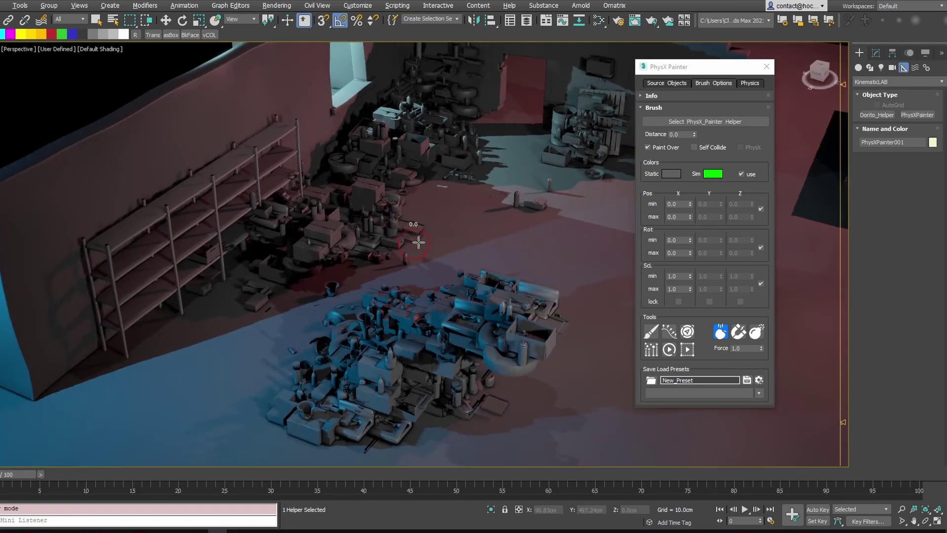
# Undo the recent paint strokes one by one, back to part of the central floor pile.
pyautogui.scroll(3, 397, 259)
pyautogui.hotkey('ctrl', 'z')
pyautogui.hotkey('ctrl', 'z')
pyautogui.hotkey('ctrl', 'z')
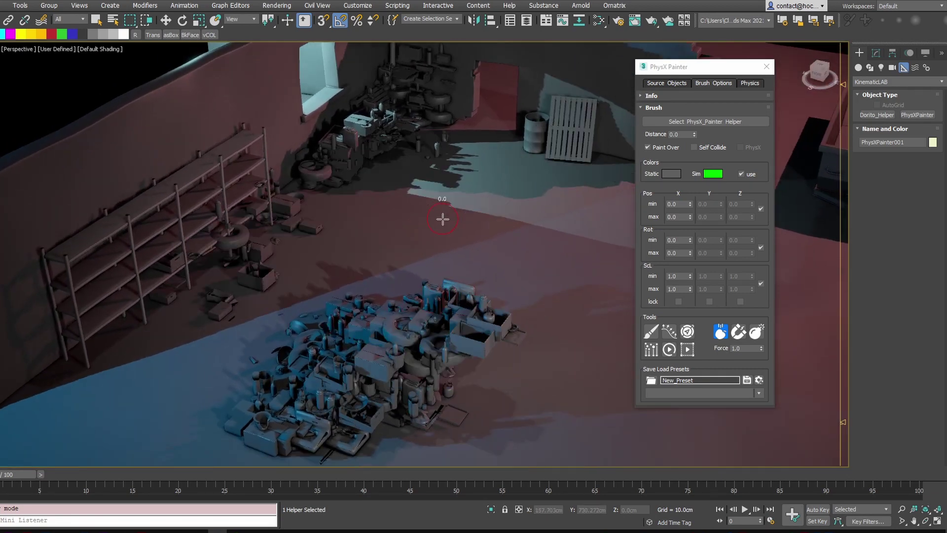
pyautogui.hotkey('ctrl', 'z')
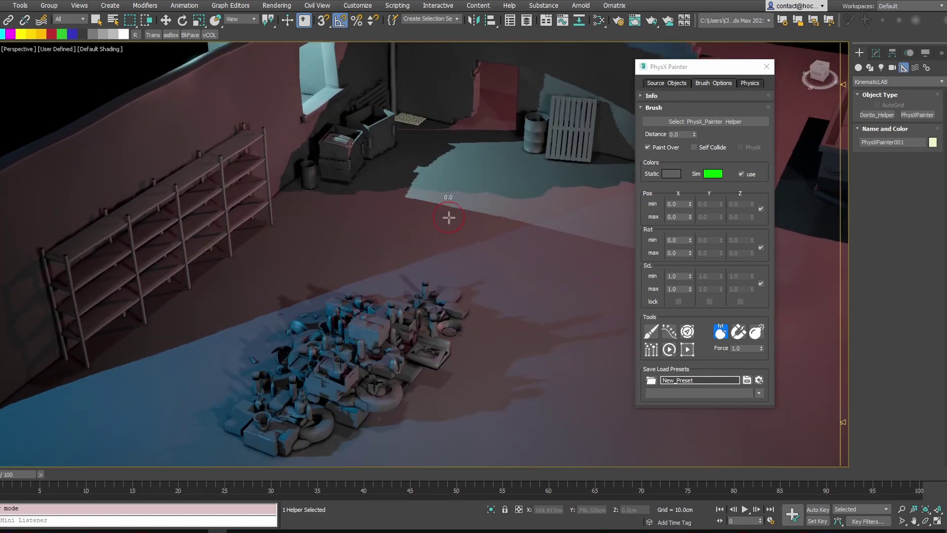
pyautogui.hotkey('ctrl', 'z')
# Redo the undone paint strokes so the floor, shelving and corner props are restored.
pyautogui.hotkey('ctrl', 'y')
pyautogui.hotkey('ctrl', 'y')
pyautogui.hotkey('ctrl', 'y')
pyautogui.hotkey('ctrl', 'y')
pyautogui.hotkey('ctrl', 'y')
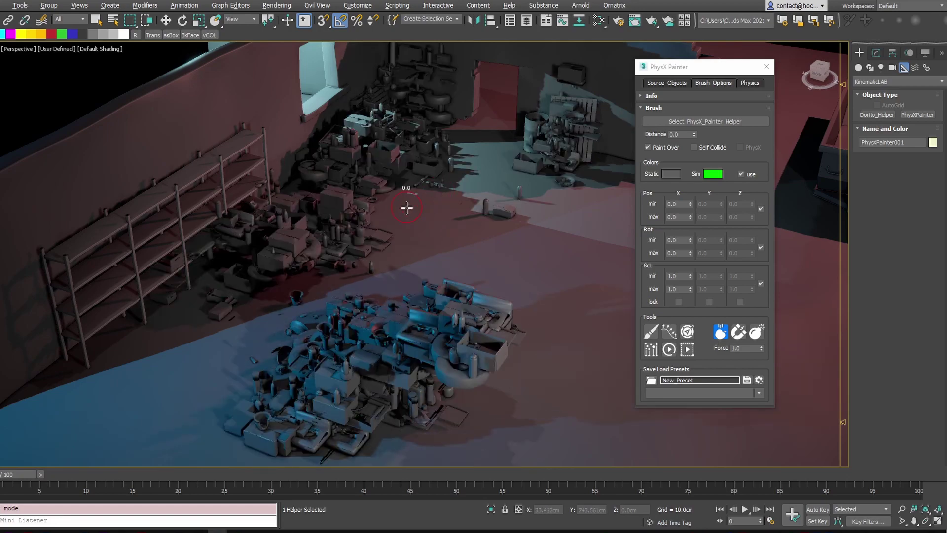
# Paint more props between the shelving and the corner containers, then leave painting and inspect the piles.
pyautogui.moveTo(406, 207)
pyautogui.keyDown('alt'); pyautogui.mouseDown(button='middle')
pyautogui.moveTo(395, 206)
pyautogui.moveTo(368, 233)
pyautogui.moveTo(394, 217)
pyautogui.moveTo(417, 235)
pyautogui.moveTo(415, 211)
pyautogui.moveTo(508, 205)
pyautogui.moveTo(448, 197)
pyautogui.moveTo(477, 183)
pyautogui.moveTo(396, 232)
pyautogui.mouseUp(button='middle'); pyautogui.keyUp('alt')
pyautogui.moveTo(434, 186)
pyautogui.mouseDown()
pyautogui.moveTo(386, 239)
pyautogui.moveTo(417, 195)
pyautogui.moveTo(382, 205)
pyautogui.moveTo(444, 229)
pyautogui.moveTo(458, 245)
pyautogui.mouseUp()
pyautogui.keyDown('alt'); pyautogui.moveTo(458, 245); pyautogui.dragTo(464, 229, button='middle'); pyautogui.keyUp('alt')
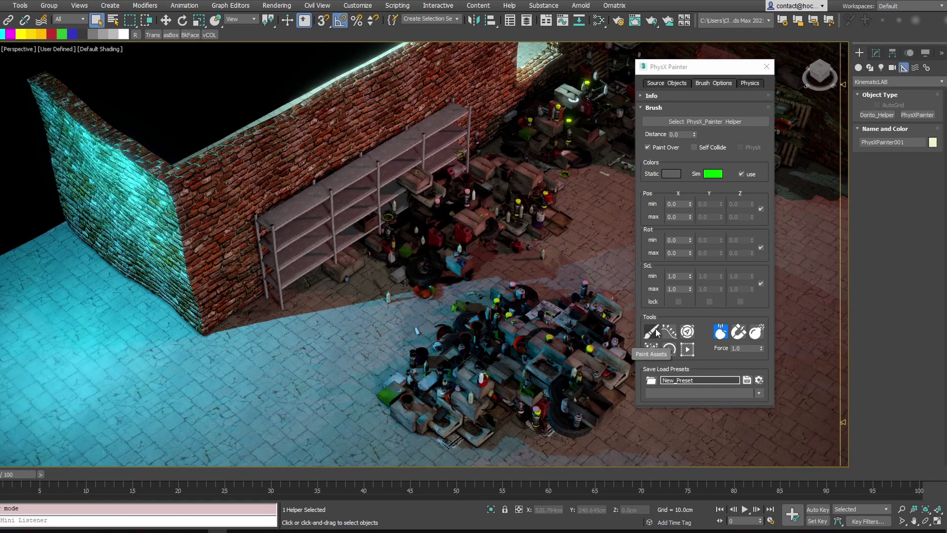
pyautogui.moveTo(582, 296)
pyautogui.keyDown('alt'); pyautogui.mouseDown(button='middle')
pyautogui.moveTo(543, 277)
pyautogui.moveTo(478, 222)
pyautogui.moveTo(478, 261)
pyautogui.moveTo(494, 259)
pyautogui.moveTo(467, 255)
pyautogui.mouseUp(button='middle'); pyautogui.keyUp('alt')
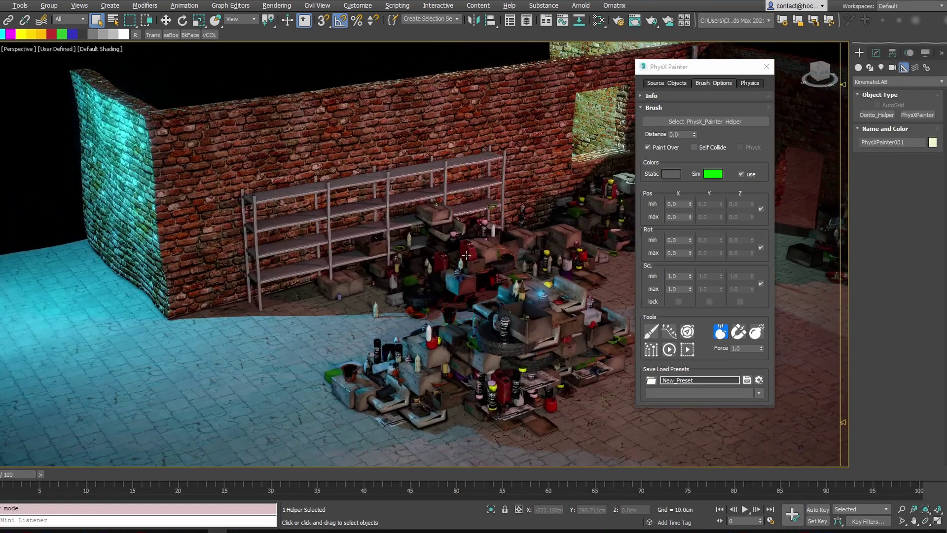
# Reactivate the paint brush with a Distance of 0.18, and try Self Collide on and off again.
pyautogui.click(651, 333)
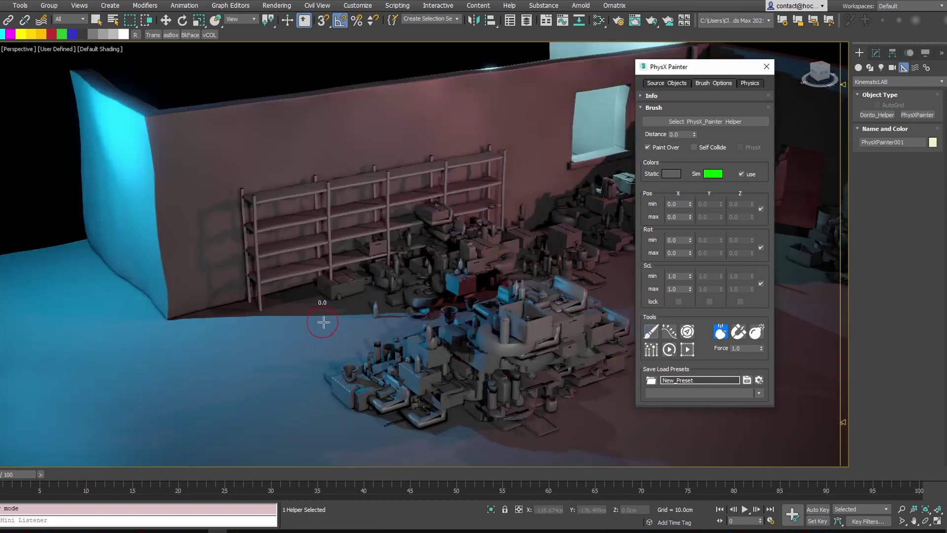
pyautogui.moveTo(323, 322); pyautogui.dragTo(321, 329)
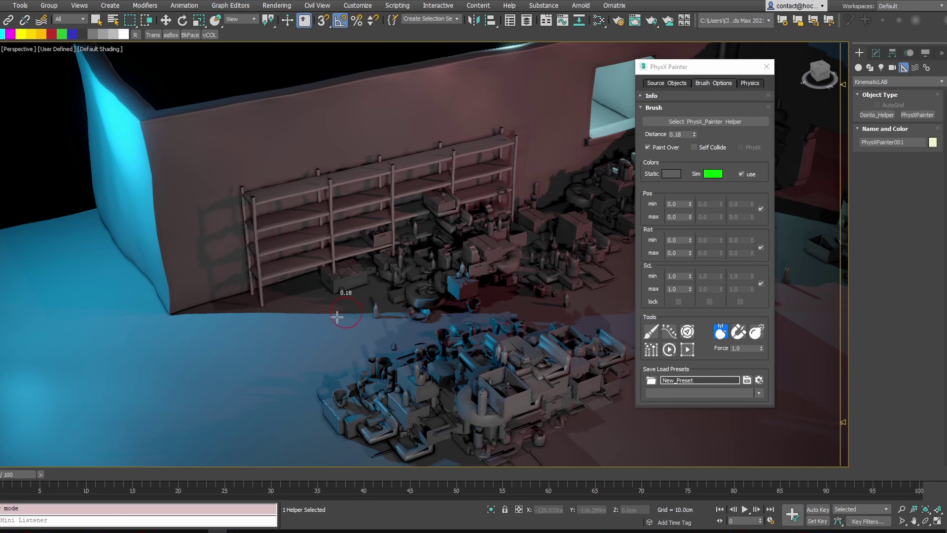
pyautogui.click(710, 147)
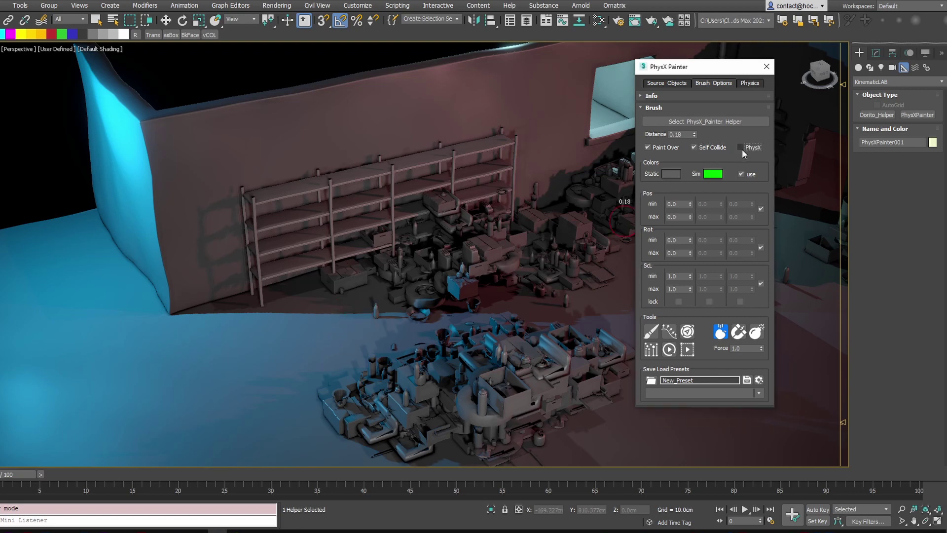
pyautogui.click(712, 148)
# Place six single props one by one on the open floor in front of the shelving.
pyautogui.moveTo(221, 338)
pyautogui.mouseDown()
pyautogui.moveTo(219, 292)
pyautogui.moveTo(209, 337)
pyautogui.mouseUp()
pyautogui.moveTo(258, 355); pyautogui.dragTo(240, 380)
pyautogui.click(239, 378)
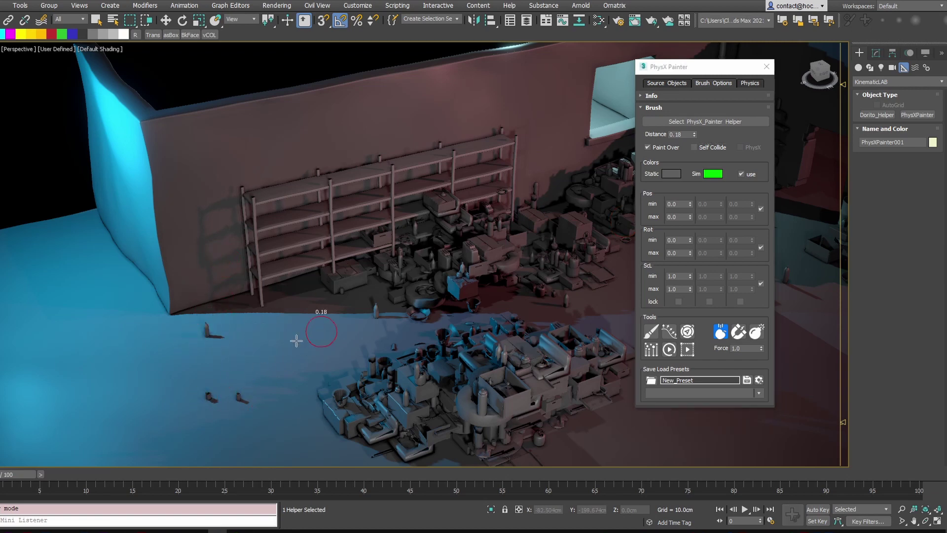
pyautogui.click(269, 406)
pyautogui.moveTo(302, 384); pyautogui.dragTo(260, 342)
pyautogui.moveTo(325, 357); pyautogui.dragTo(291, 366)
# Turn on Self Collide and PhysX, and paint physically simulated props onto the front and middle of the floor pile.
pyautogui.click(698, 151)
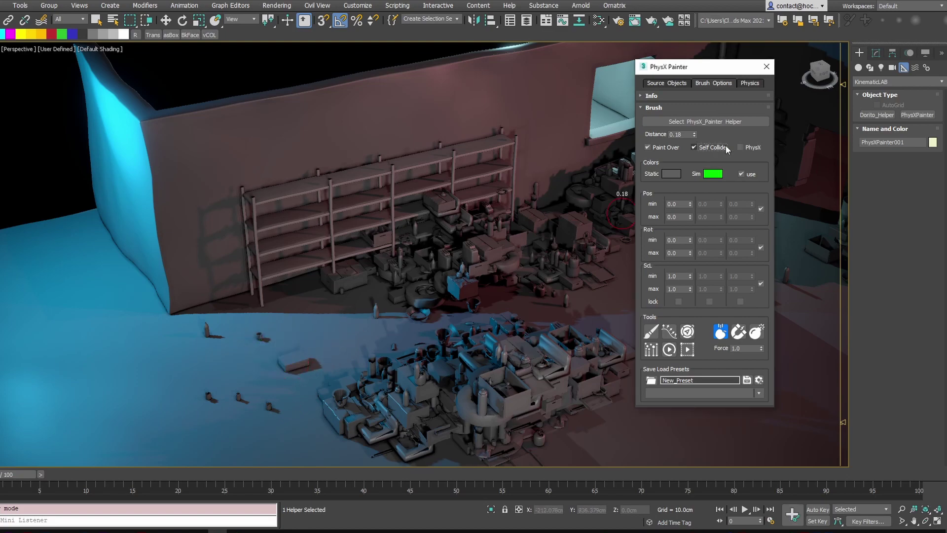
pyautogui.keyDown('alt'); pyautogui.moveTo(409, 288); pyautogui.dragTo(415, 247, button='middle'); pyautogui.keyUp('alt')
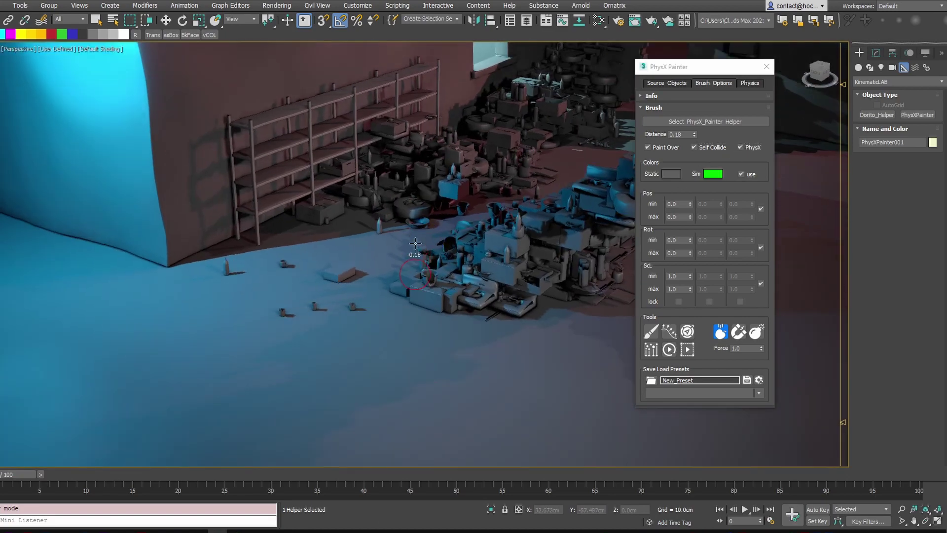
pyautogui.scroll(3, 450, 269)
pyautogui.moveTo(450, 313)
pyautogui.mouseDown()
pyautogui.moveTo(444, 296)
pyautogui.moveTo(400, 296)
pyautogui.moveTo(439, 257)
pyautogui.moveTo(534, 246)
pyautogui.moveTo(524, 299)
pyautogui.moveTo(538, 244)
pyautogui.moveTo(523, 256)
pyautogui.moveTo(508, 337)
pyautogui.moveTo(534, 260)
pyautogui.mouseUp()
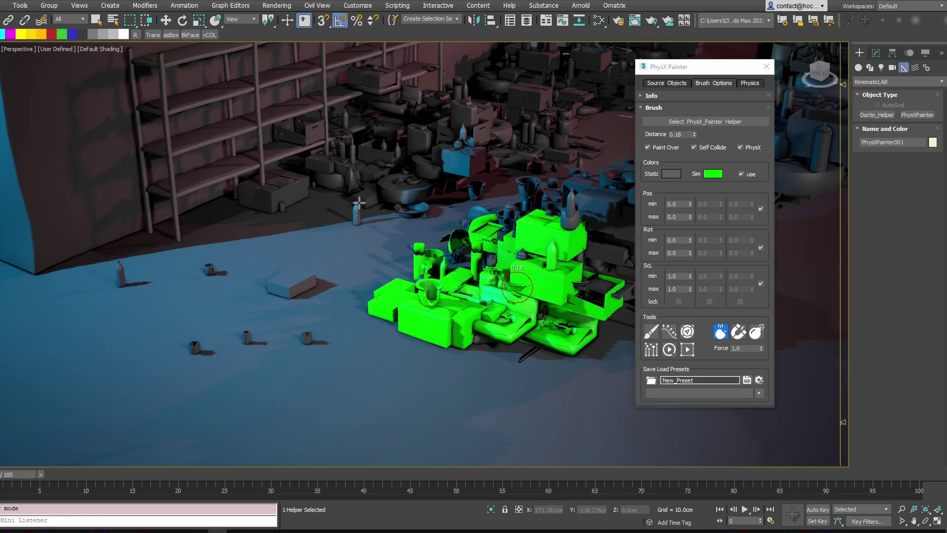
pyautogui.moveTo(550, 236); pyautogui.dragTo(325, 304, button='middle')
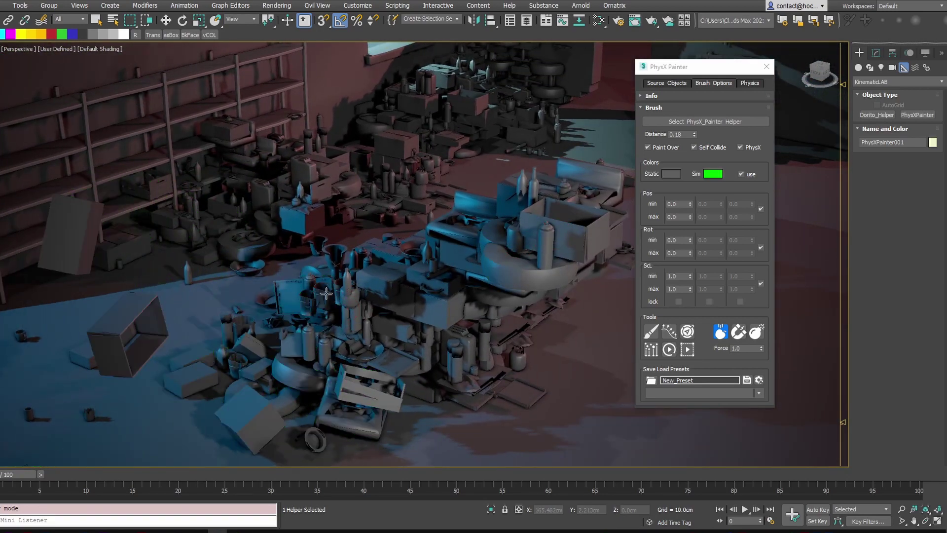
pyautogui.moveTo(325, 324)
pyautogui.mouseDown()
pyautogui.moveTo(307, 312)
pyautogui.moveTo(451, 303)
pyautogui.moveTo(398, 340)
pyautogui.moveTo(265, 318)
pyautogui.moveTo(354, 324)
pyautogui.moveTo(367, 353)
pyautogui.moveTo(298, 358)
pyautogui.mouseUp()
pyautogui.scroll(3, 367, 418)
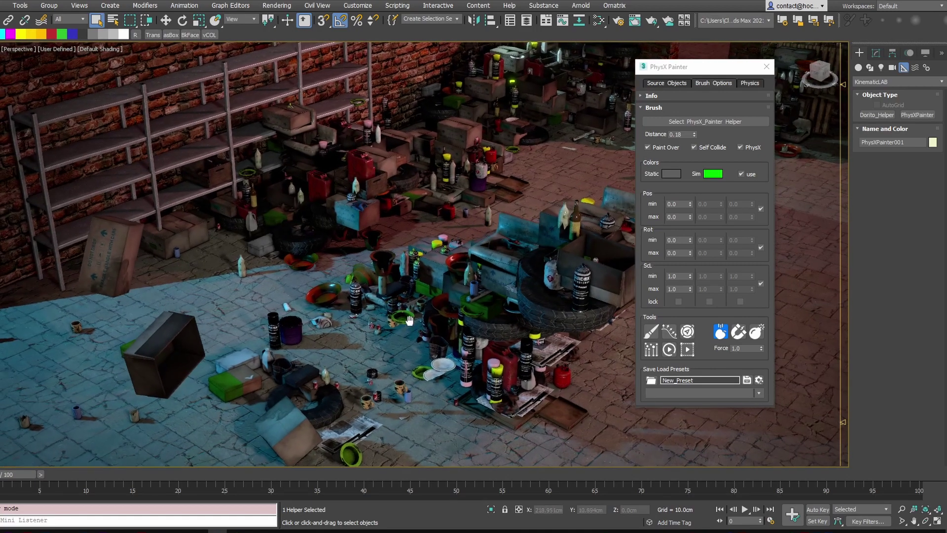
# Delete every painted prop from the scene through the helper's parameters.
pyautogui.click(876, 53)
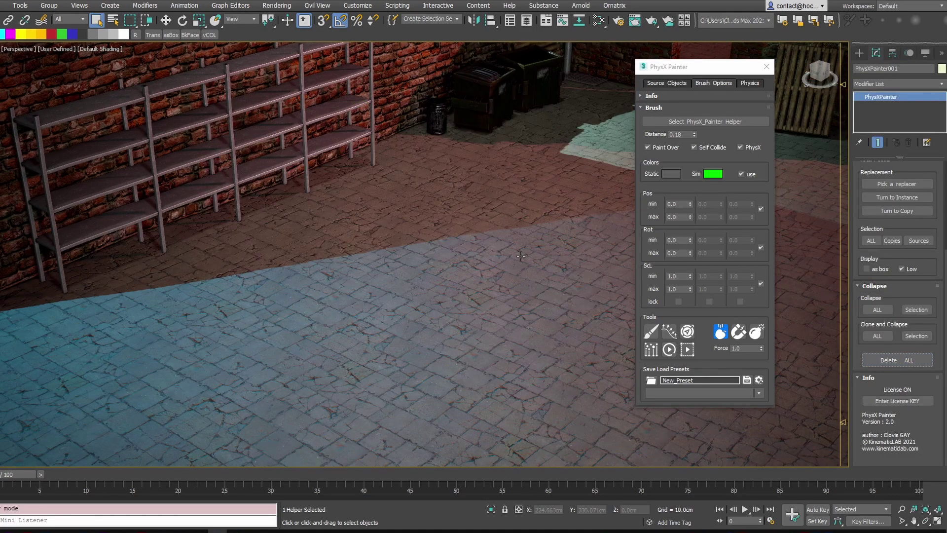
pyautogui.scroll(3, 676, 309)
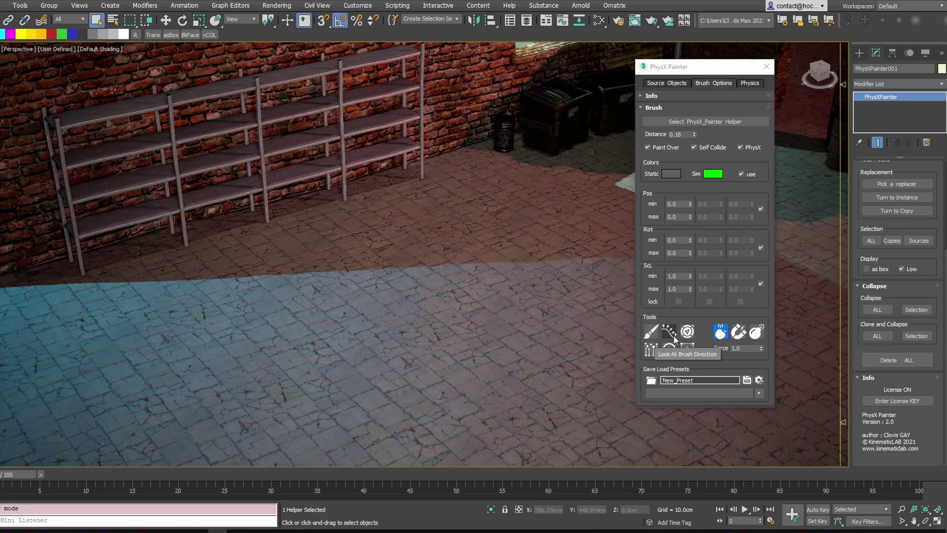
# Turn off Self Collide, activate the paint brush, and place two single props on the floor in front of the shelving.
pyautogui.click(740, 149)
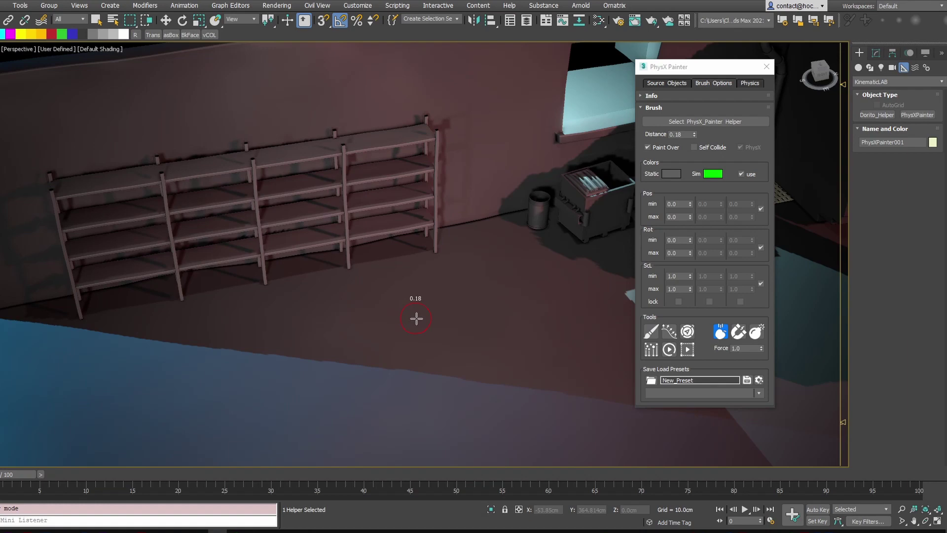
pyautogui.moveTo(428, 319); pyautogui.dragTo(376, 334)
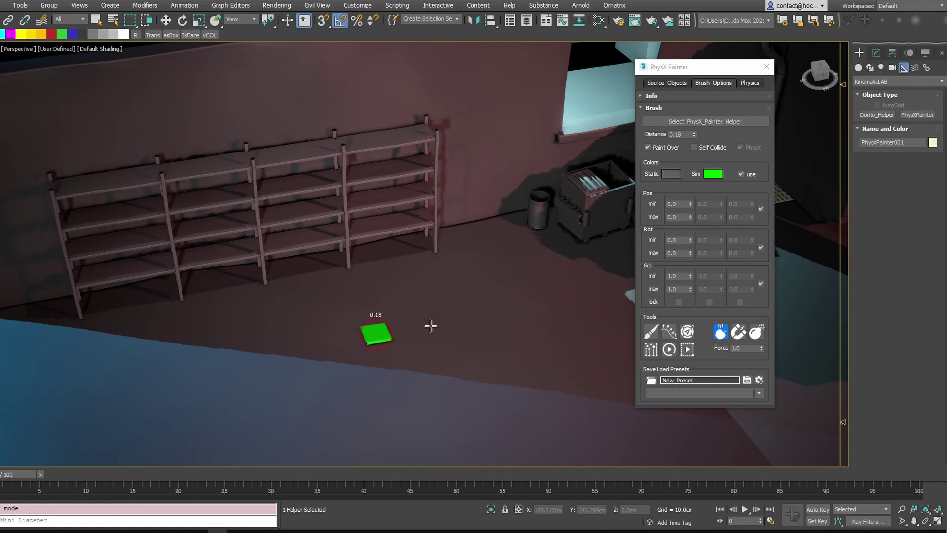
pyautogui.moveTo(494, 257); pyautogui.dragTo(460, 350)
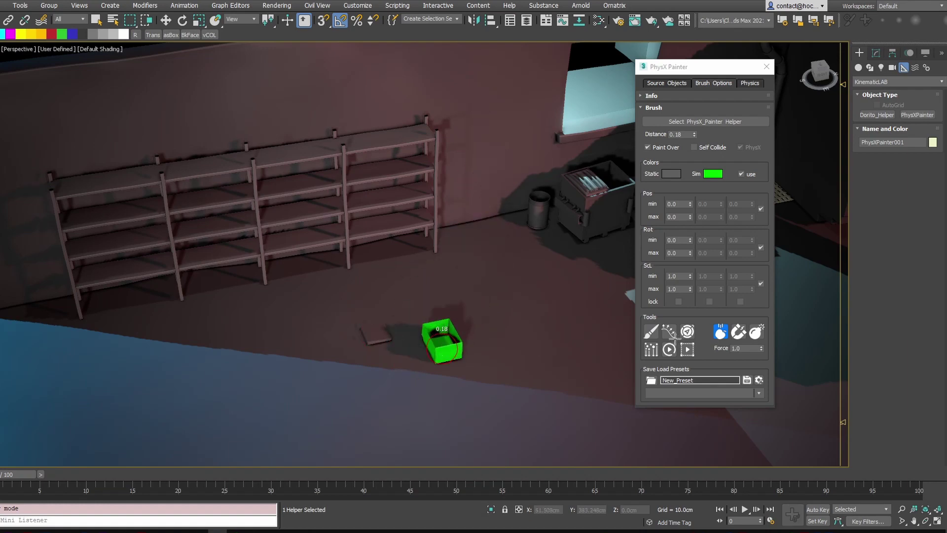
# Turn on Look At Brush Direction and place two more props near the end of the shelving.
pyautogui.click(675, 339)
pyautogui.moveTo(496, 307)
pyautogui.mouseDown()
pyautogui.moveTo(504, 331)
pyautogui.moveTo(504, 217)
pyautogui.moveTo(485, 153)
pyautogui.moveTo(455, 275)
pyautogui.mouseUp()
pyautogui.moveTo(503, 207)
pyautogui.mouseDown()
pyautogui.moveTo(491, 143)
pyautogui.moveTo(492, 232)
pyautogui.moveTo(459, 123)
pyautogui.moveTo(373, 154)
pyautogui.moveTo(387, 138)
pyautogui.moveTo(399, 181)
pyautogui.moveTo(556, 226)
pyautogui.moveTo(606, 217)
pyautogui.moveTo(555, 164)
pyautogui.moveTo(499, 242)
pyautogui.moveTo(499, 282)
pyautogui.mouseUp()
# Turn on the brush option beside Look At Brush Direction, and place one prop near the trash can and one on the front floor.
pyautogui.click(687, 331)
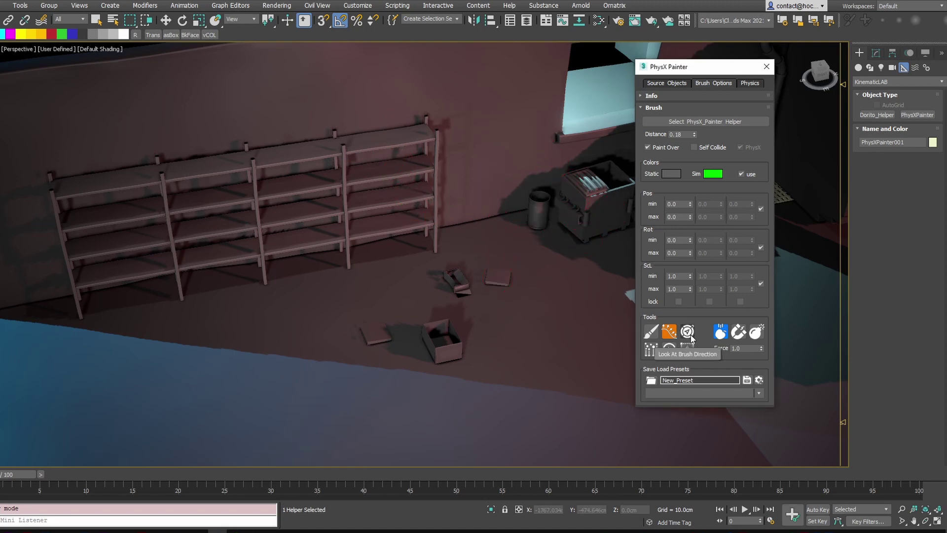
pyautogui.moveTo(552, 305); pyautogui.dragTo(527, 261)
pyautogui.moveTo(524, 366)
pyautogui.mouseDown()
pyautogui.moveTo(565, 338)
pyautogui.moveTo(503, 160)
pyautogui.moveTo(465, 182)
pyautogui.moveTo(434, 264)
pyautogui.moveTo(302, 356)
pyautogui.moveTo(520, 376)
pyautogui.moveTo(395, 305)
pyautogui.moveTo(431, 397)
pyautogui.moveTo(575, 380)
pyautogui.moveTo(521, 315)
pyautogui.moveTo(463, 434)
pyautogui.moveTo(468, 384)
pyautogui.mouseUp()
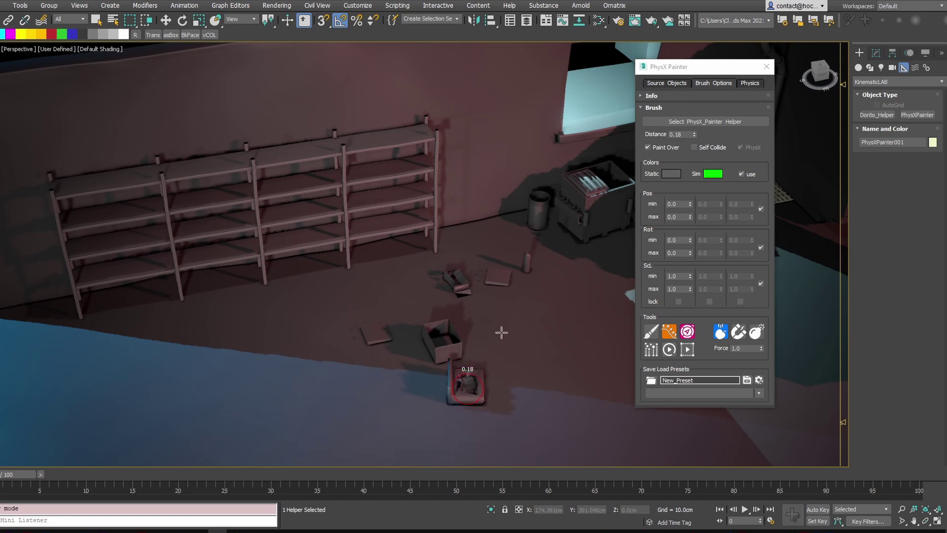
# Stop painting and turn off Look At Brush Direction and the brush option beside it.
pyautogui.rightClick(502, 332)
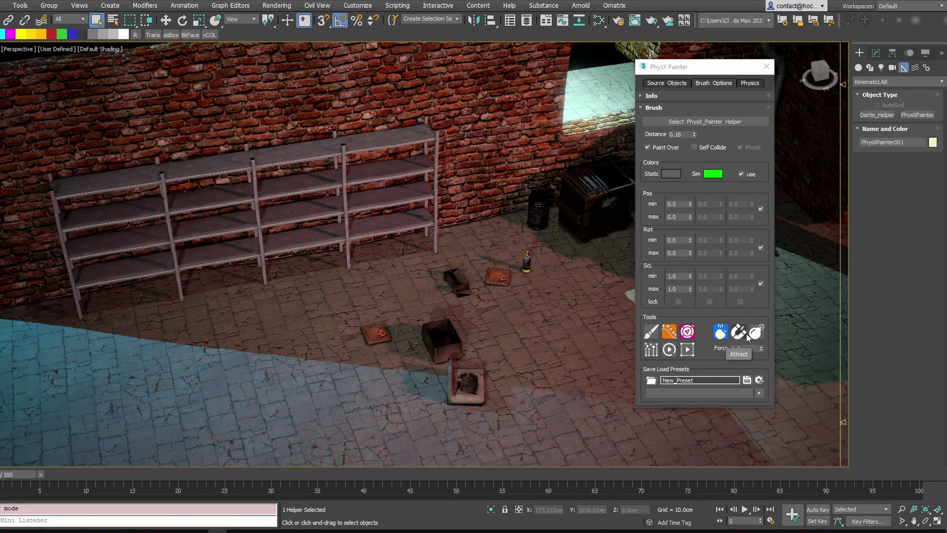
pyautogui.click(684, 335)
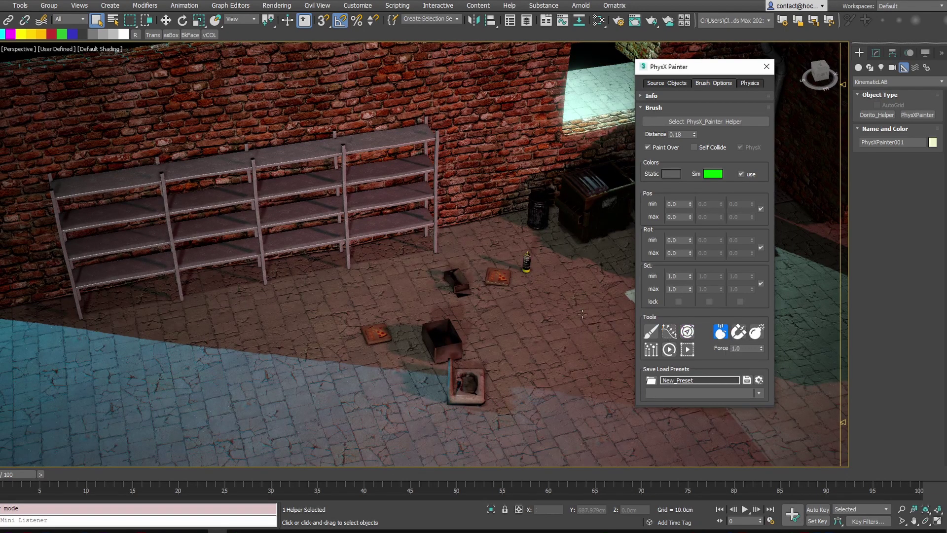
# Turn on Self Collide and paint a pile of props on the floor in front of the shelving with Gravity active.
pyautogui.moveTo(582, 314)
pyautogui.mouseDown(button='middle')
pyautogui.moveTo(605, 271)
pyautogui.moveTo(619, 268)
pyautogui.mouseUp(button='middle')
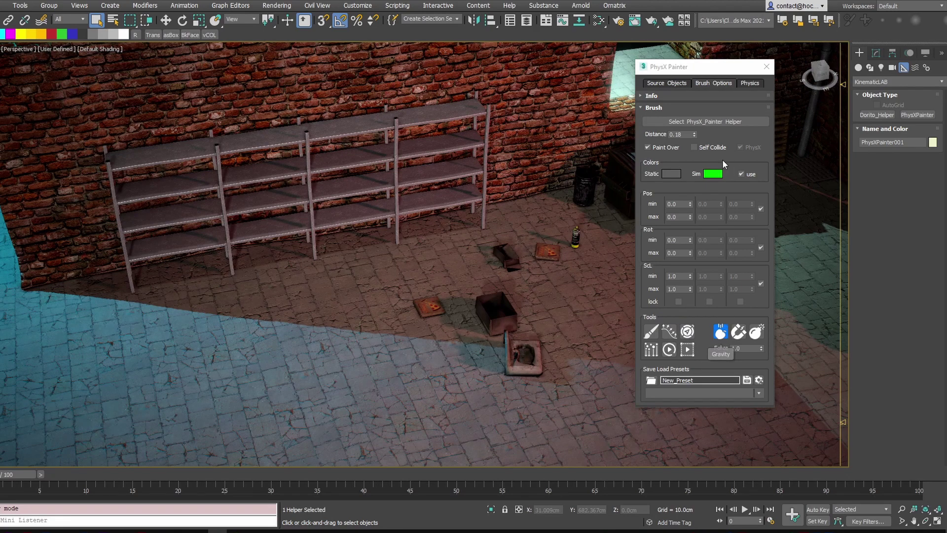
pyautogui.click(719, 148)
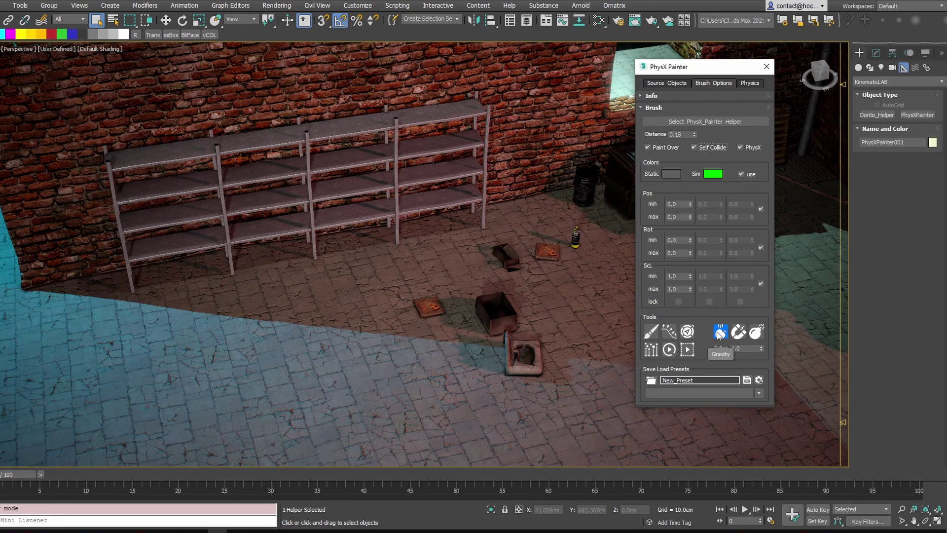
pyautogui.moveTo(324, 343)
pyautogui.mouseDown()
pyautogui.moveTo(312, 355)
pyautogui.moveTo(343, 385)
pyautogui.moveTo(330, 320)
pyautogui.mouseUp()
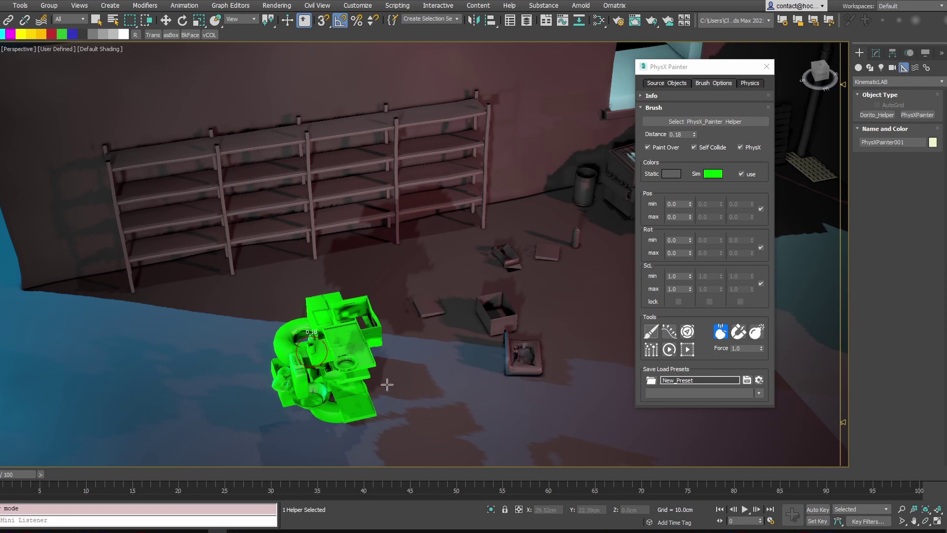
# Turn off Gravity and paint a second cluster of props beside the first pile.
pyautogui.moveTo(416, 397); pyautogui.dragTo(462, 314, button='middle')
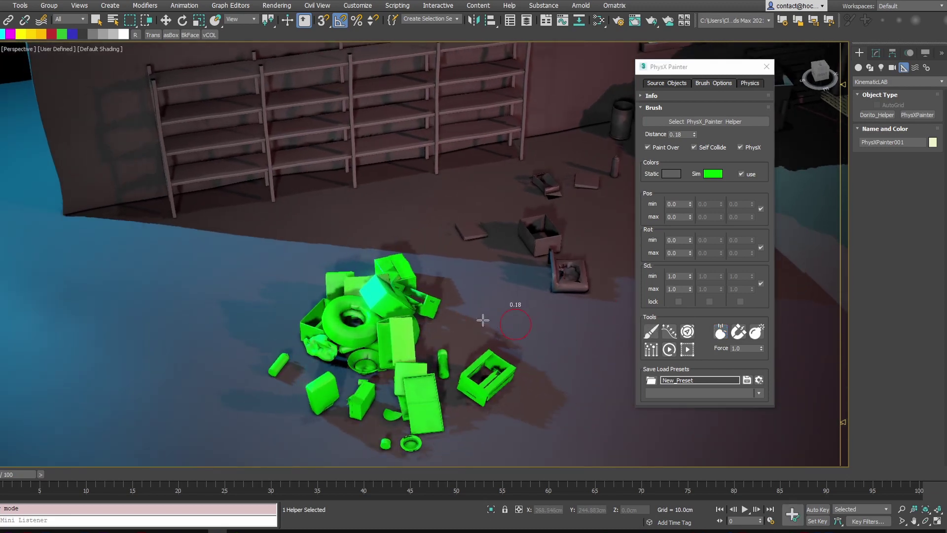
pyautogui.moveTo(483, 321); pyautogui.dragTo(526, 311)
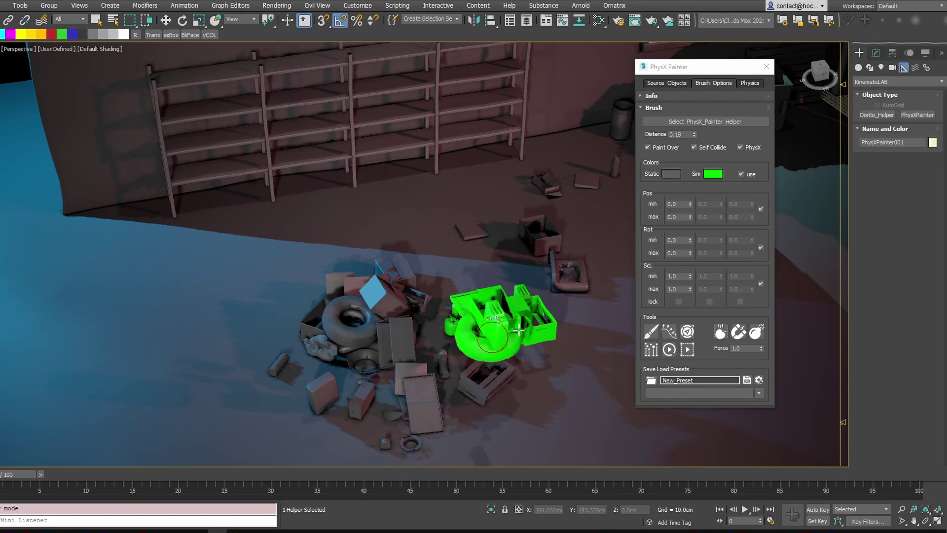
pyautogui.keyDown('alt'); pyautogui.moveTo(500, 386); pyautogui.dragTo(495, 315, button='middle'); pyautogui.keyUp('alt')
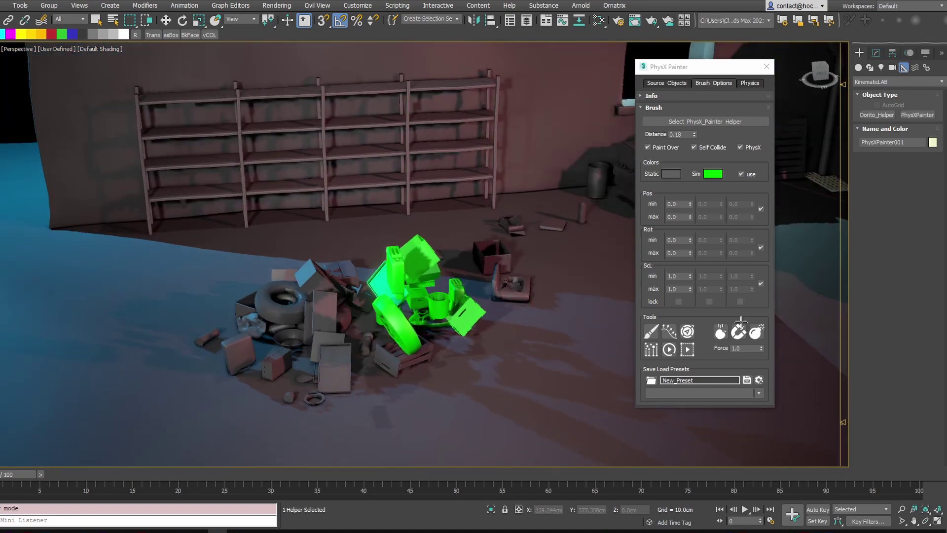
# Turn on Gravity and the magnet force, and paint a new pile of props on the open floor beyond the earlier piles.
pyautogui.click(720, 332)
pyautogui.click(738, 335)
pyautogui.click(651, 333)
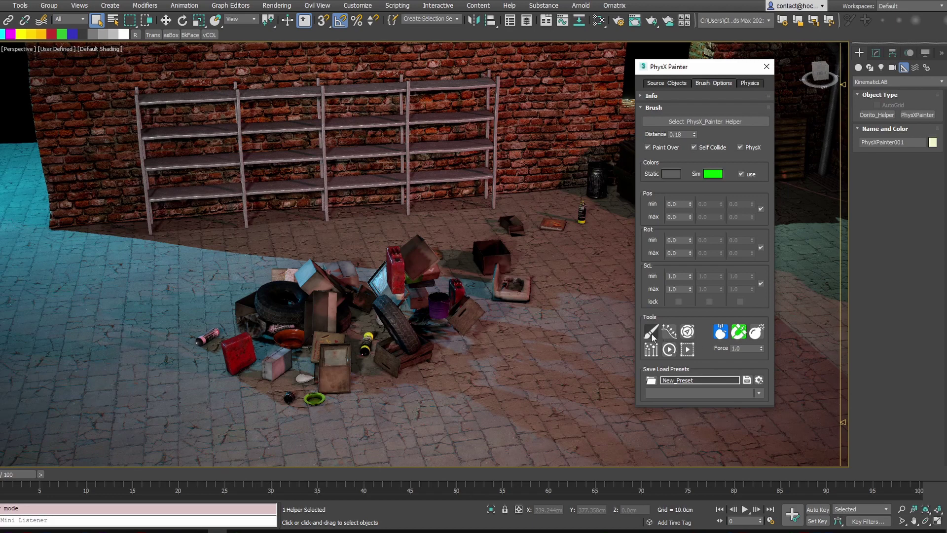
pyautogui.moveTo(543, 356)
pyautogui.mouseDown(button='middle')
pyautogui.moveTo(432, 306)
pyautogui.moveTo(456, 345)
pyautogui.mouseUp(button='middle')
pyautogui.moveTo(423, 294)
pyautogui.mouseDown()
pyautogui.moveTo(451, 406)
pyautogui.moveTo(489, 318)
pyautogui.moveTo(472, 343)
pyautogui.moveTo(515, 290)
pyautogui.moveTo(543, 382)
pyautogui.moveTo(446, 382)
pyautogui.moveTo(410, 396)
pyautogui.moveTo(515, 320)
pyautogui.moveTo(454, 422)
pyautogui.moveTo(507, 334)
pyautogui.mouseUp()
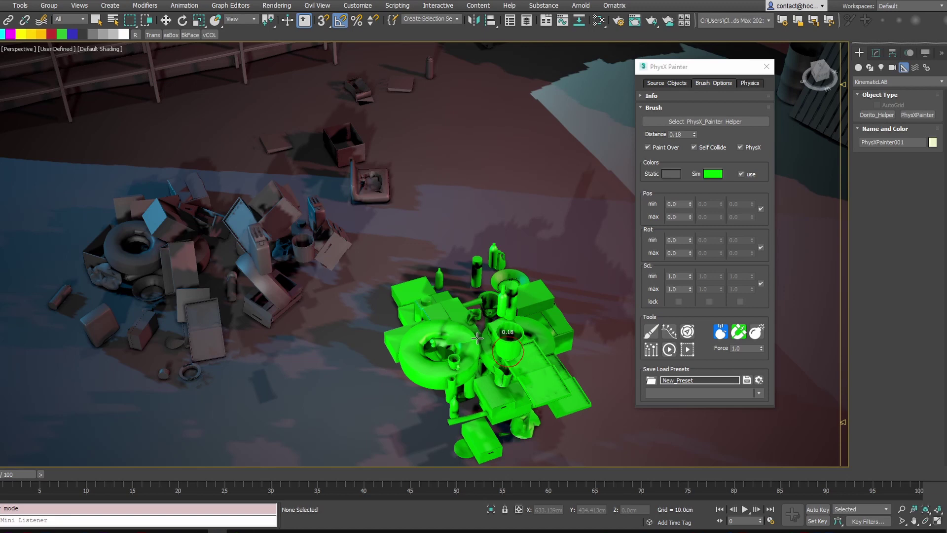
pyautogui.moveTo(477, 338); pyautogui.dragTo(469, 345)
# Set Force to 3.9 while the magnet pulls the newly painted props together.
pyautogui.moveTo(513, 369)
pyautogui.mouseDown(button='middle')
pyautogui.moveTo(464, 316)
pyautogui.moveTo(466, 305)
pyautogui.mouseUp(button='middle')
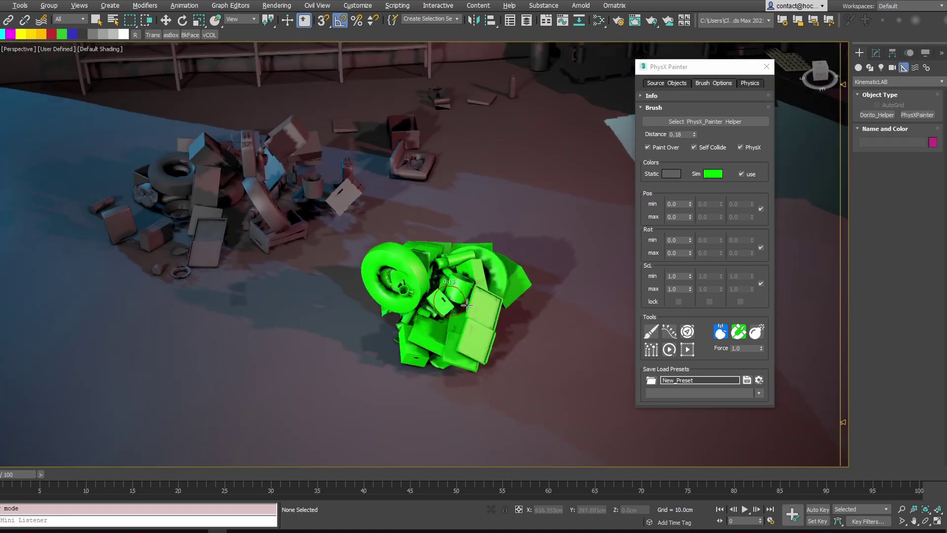
pyautogui.moveTo(760, 348)
pyautogui.mouseDown()
pyautogui.moveTo(760, 329)
pyautogui.moveTo(761, 367)
pyautogui.mouseUp()
pyautogui.moveTo(755, 333)
pyautogui.mouseDown()
pyautogui.moveTo(759, 341)
pyautogui.moveTo(758, 321)
pyautogui.moveTo(757, 333)
pyautogui.mouseUp()
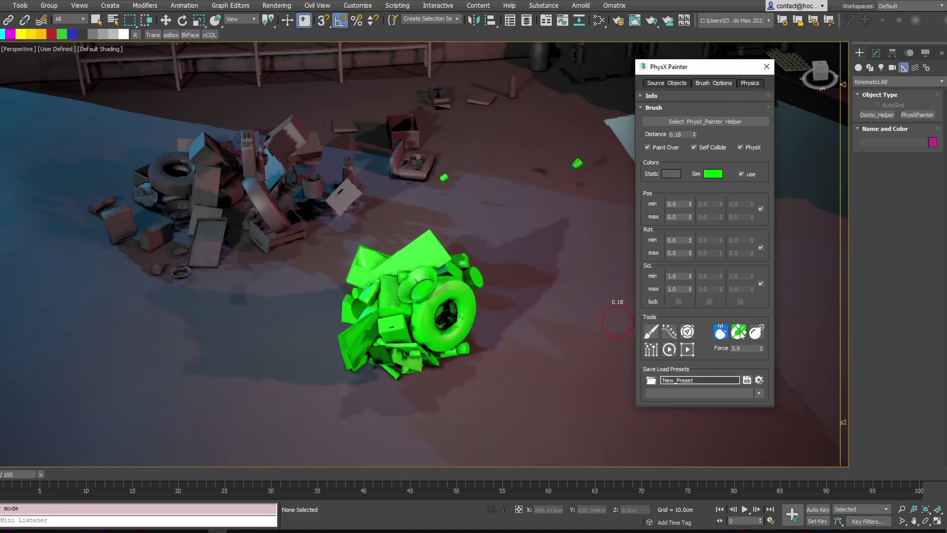
# Switch from the magnet to the bomb force and paint a pile of props beside the magnet pile to blast it apart.
pyautogui.click(738, 332)
pyautogui.click(757, 332)
pyautogui.moveTo(512, 307)
pyautogui.mouseDown(button='middle')
pyautogui.moveTo(333, 354)
pyautogui.moveTo(292, 351)
pyautogui.mouseUp(button='middle')
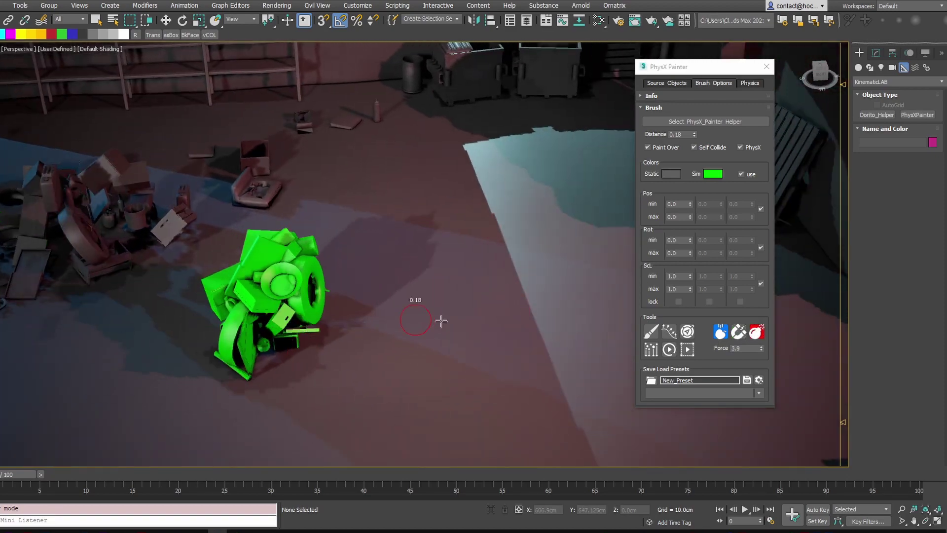
pyautogui.moveTo(452, 328)
pyautogui.mouseDown()
pyautogui.moveTo(431, 330)
pyautogui.moveTo(488, 305)
pyautogui.moveTo(522, 349)
pyautogui.moveTo(393, 306)
pyautogui.moveTo(375, 335)
pyautogui.moveTo(500, 348)
pyautogui.moveTo(489, 298)
pyautogui.mouseUp()
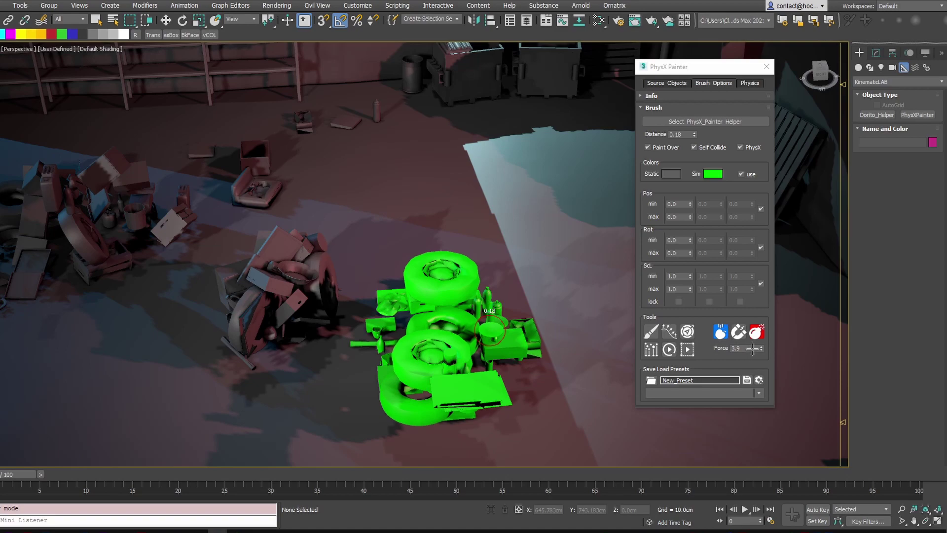
pyautogui.click(757, 332)
pyautogui.scroll(-8, 465, 315)
pyautogui.keyDown('alt'); pyautogui.moveTo(518, 321); pyautogui.dragTo(618, 309, button='middle'); pyautogui.keyUp('alt')
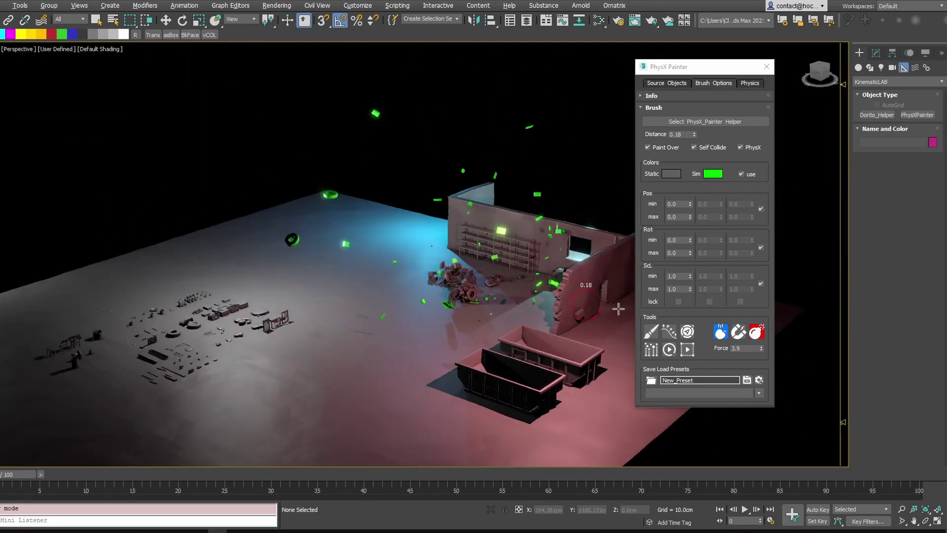
# Set Force to 1.2, paint a cluster of props on the open floor near the source assets, and stop painting.
pyautogui.doubleClick(741, 348)
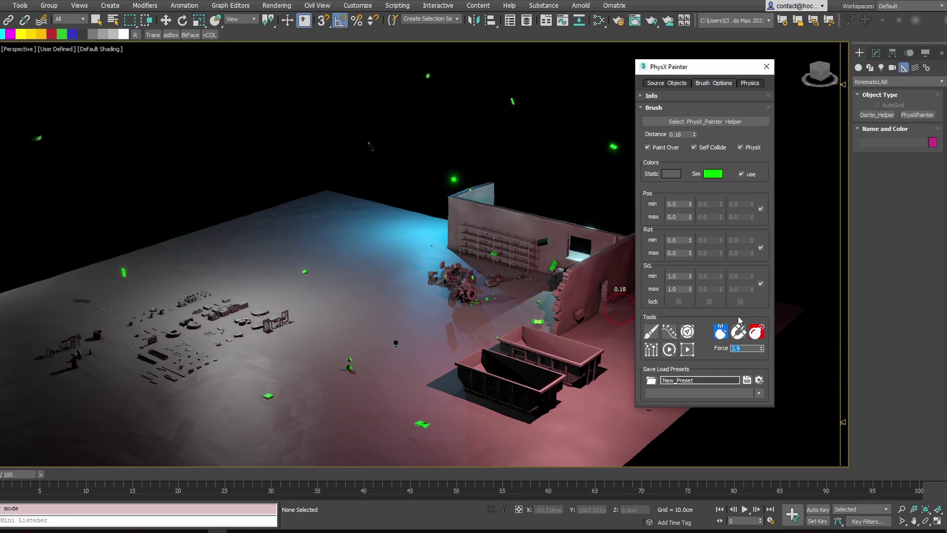
pyautogui.write('1.2')
pyautogui.press('Return')
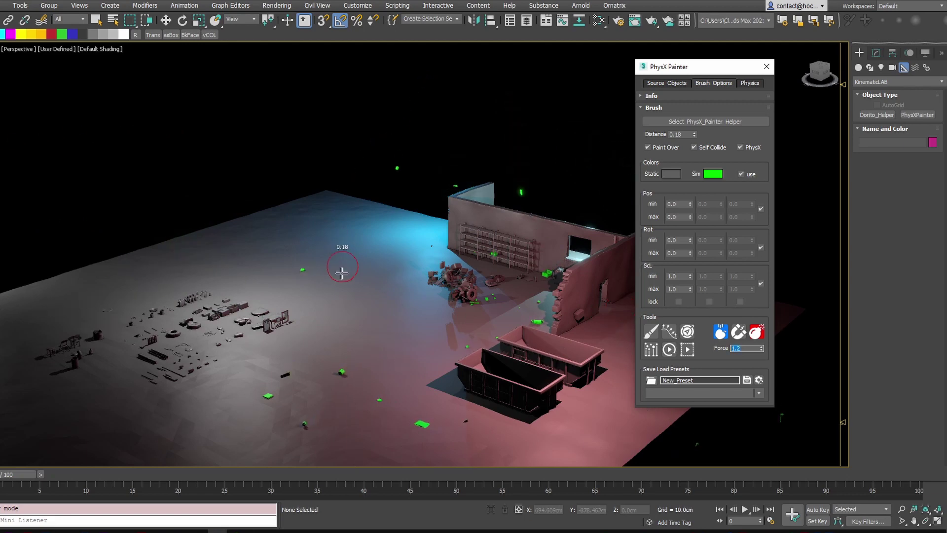
pyautogui.scroll(4, 427, 313)
pyautogui.moveTo(423, 317)
pyautogui.mouseDown()
pyautogui.moveTo(410, 301)
pyautogui.moveTo(404, 335)
pyautogui.moveTo(438, 317)
pyautogui.mouseUp()
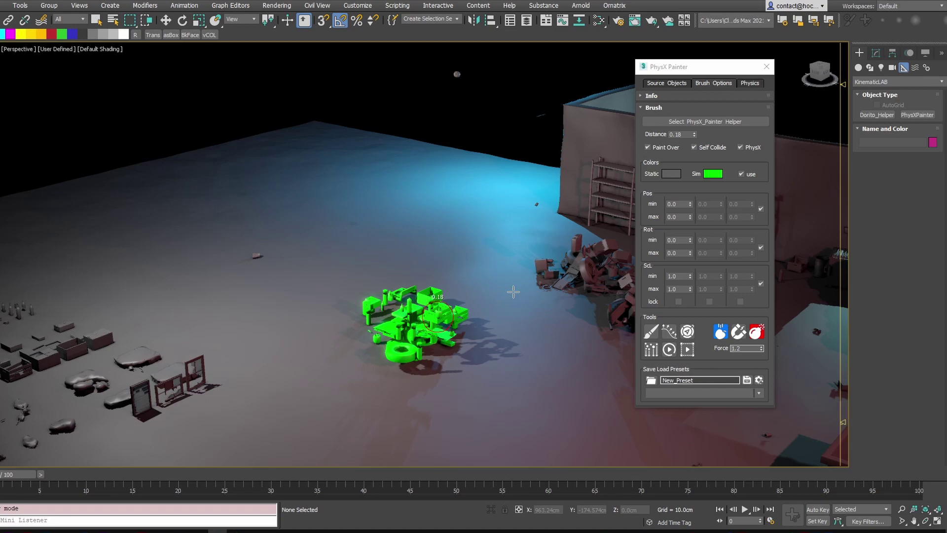
pyautogui.moveTo(457, 324)
pyautogui.mouseDown()
pyautogui.moveTo(442, 313)
pyautogui.moveTo(446, 344)
pyautogui.moveTo(477, 282)
pyautogui.mouseUp()
pyautogui.keyDown('alt'); pyautogui.moveTo(479, 299); pyautogui.dragTo(428, 299, button='middle'); pyautogui.keyUp('alt')
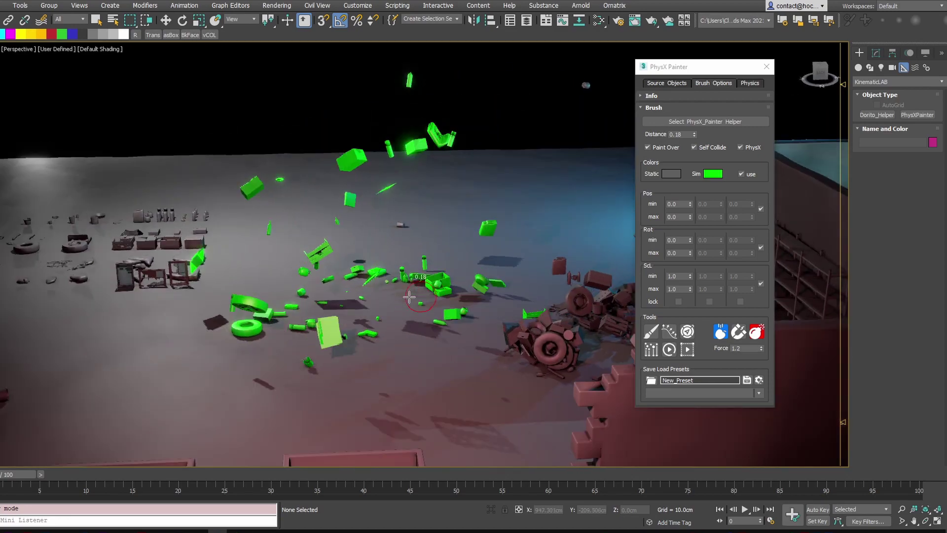
pyautogui.moveTo(386, 237)
pyautogui.keyDown('alt'); pyautogui.mouseDown(button='middle')
pyautogui.moveTo(370, 232)
pyautogui.moveTo(368, 310)
pyautogui.mouseUp(button='middle'); pyautogui.keyUp('alt')
pyautogui.rightClick(499, 227)
# Delete all props painted with the PhysX Painter helper.
pyautogui.click(876, 53)
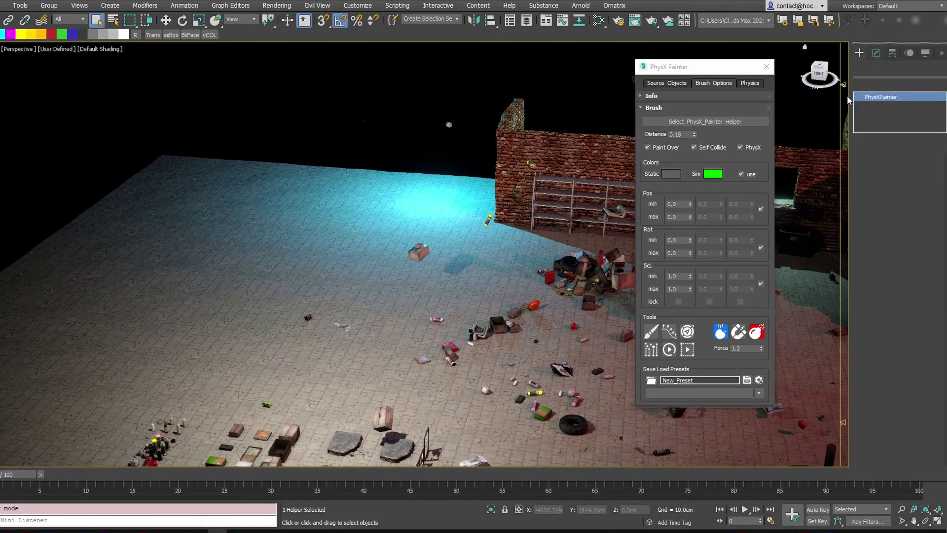
pyautogui.click(898, 360)
pyautogui.moveTo(546, 262)
pyautogui.mouseDown(button='middle')
pyautogui.moveTo(497, 269)
pyautogui.moveTo(624, 280)
pyautogui.mouseUp(button='middle')
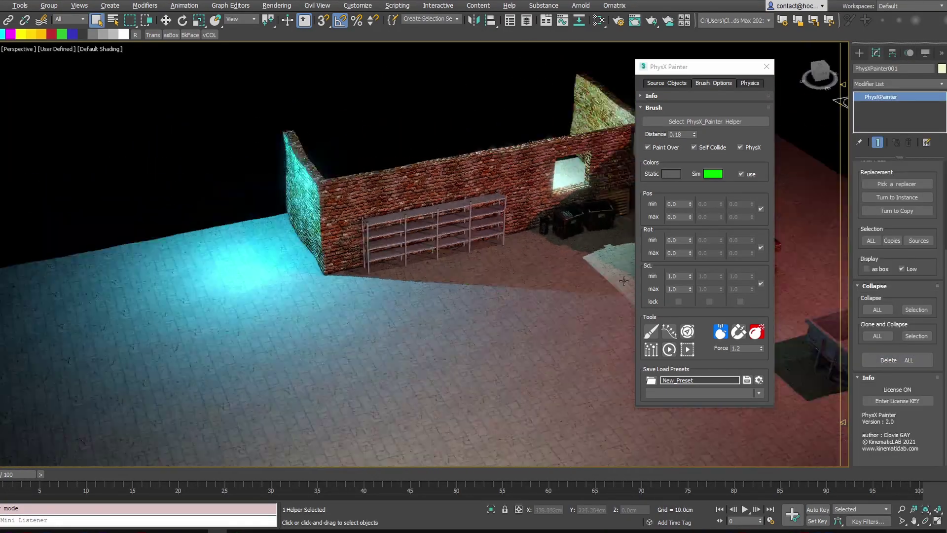
# Activate the circular drop tool and set it to 32 drop points above the floor in front of the shelving.
pyautogui.click(649, 351)
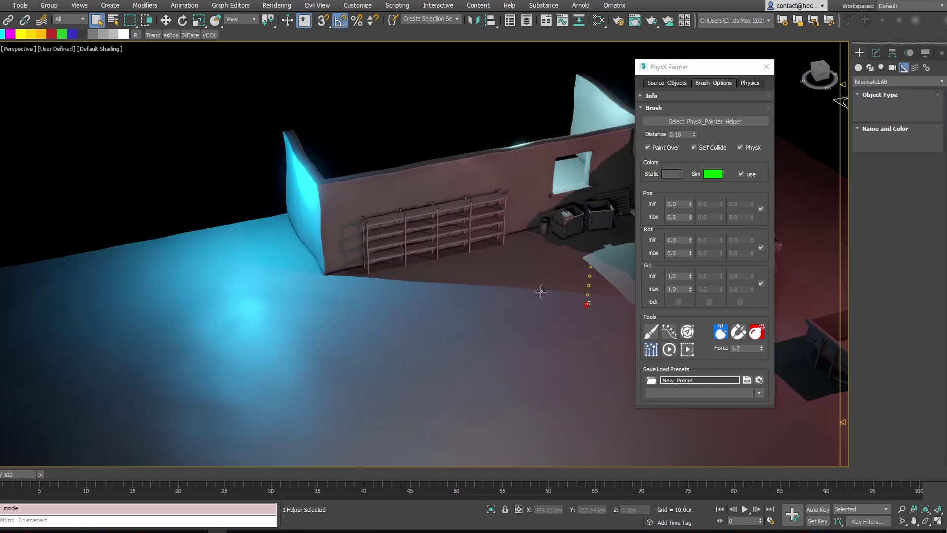
pyautogui.scroll(5, 528, 328)
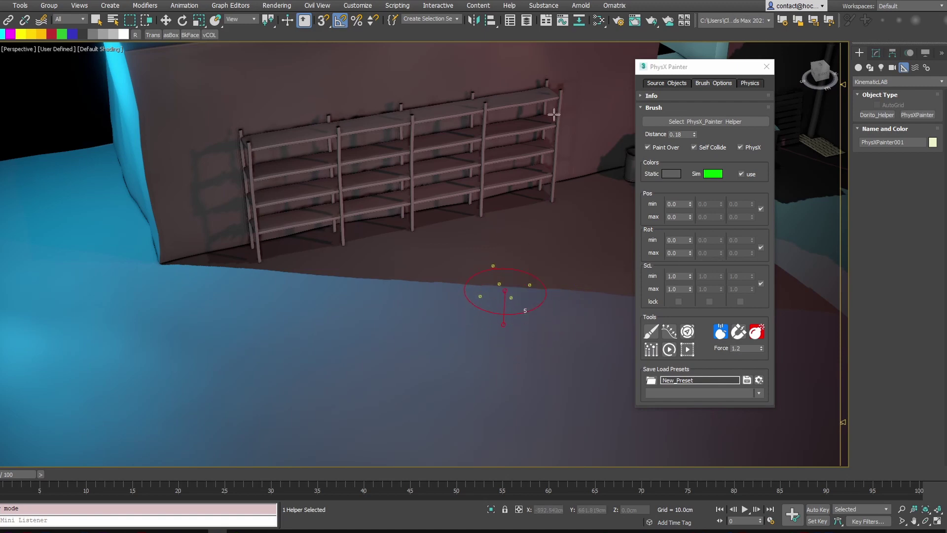
pyautogui.scroll(-5, 488, 352)
pyautogui.scroll(4, 507, 348)
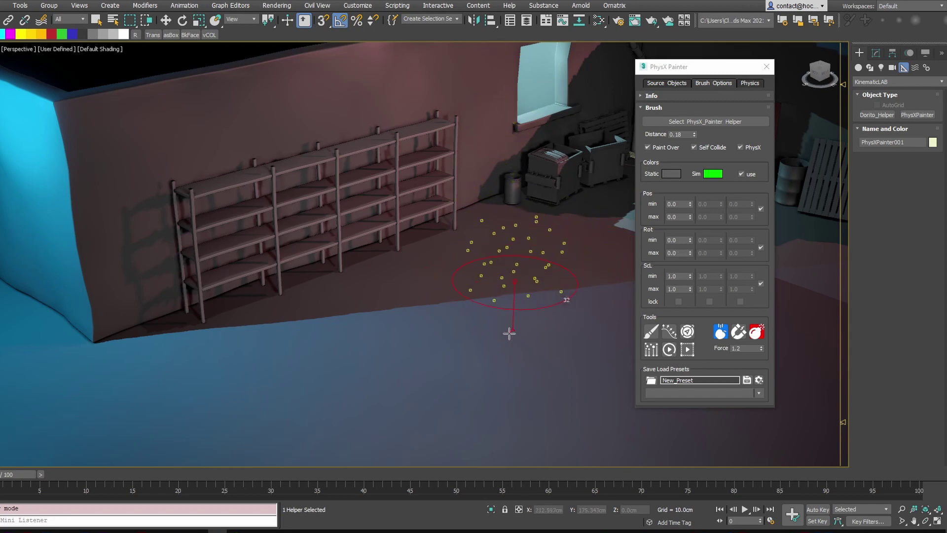
pyautogui.moveTo(483, 298)
pyautogui.keyDown('alt'); pyautogui.mouseDown(button='middle')
pyautogui.moveTo(475, 310)
pyautogui.moveTo(539, 279)
pyautogui.moveTo(498, 293)
pyautogui.moveTo(525, 313)
pyautogui.moveTo(475, 335)
pyautogui.moveTo(482, 335)
pyautogui.moveTo(474, 368)
pyautogui.mouseUp(button='middle'); pyautogui.keyUp('alt')
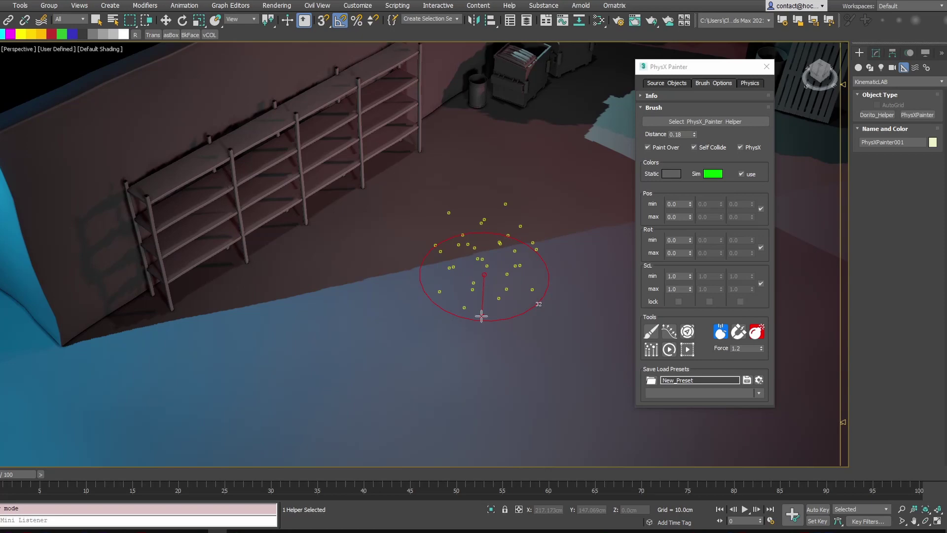
pyautogui.keyDown('alt'); pyautogui.moveTo(480, 331); pyautogui.dragTo(472, 337, button='middle'); pyautogui.keyUp('alt')
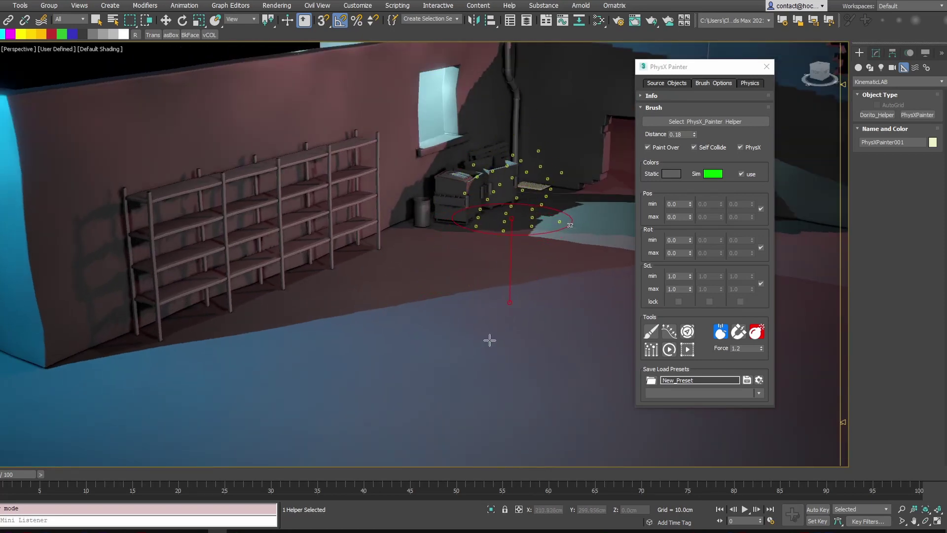
# Drop two 32-prop clusters side by side on the floor between the shelving and the doorway.
pyautogui.click(507, 308)
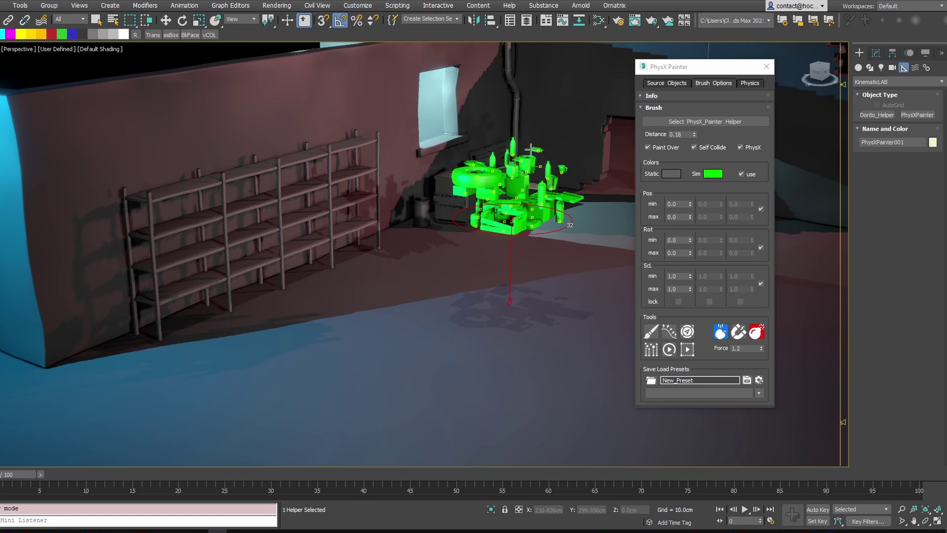
pyautogui.click(548, 217)
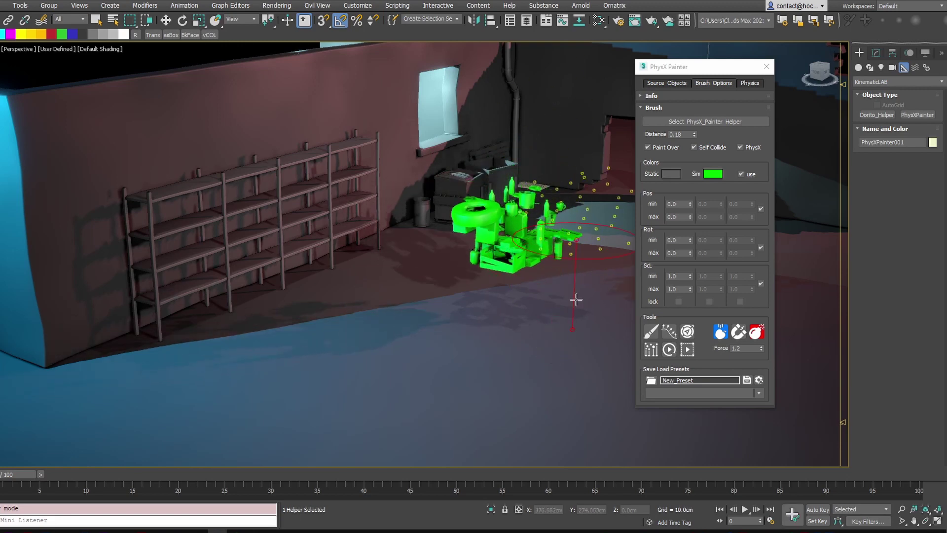
pyautogui.keyDown('alt'); pyautogui.moveTo(465, 294); pyautogui.dragTo(488, 319, button='middle'); pyautogui.keyUp('alt')
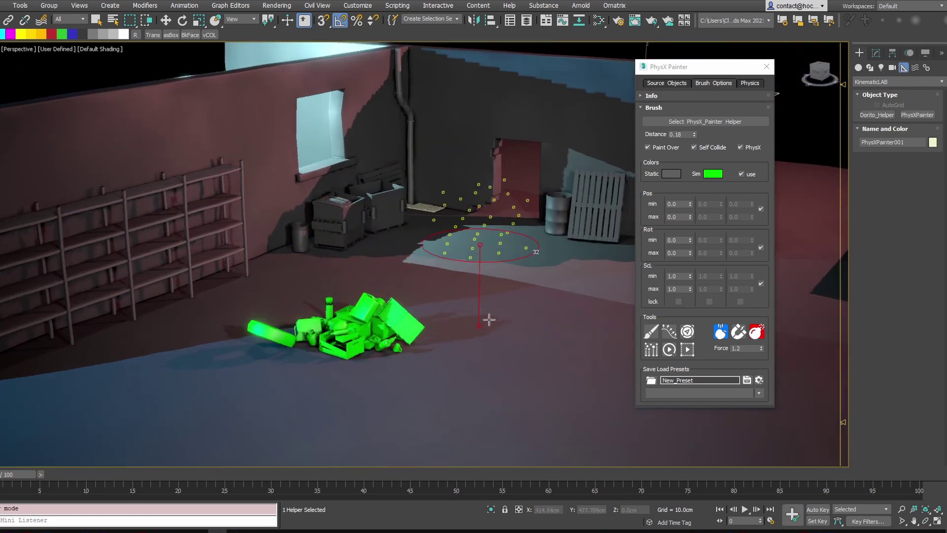
pyautogui.click(462, 356)
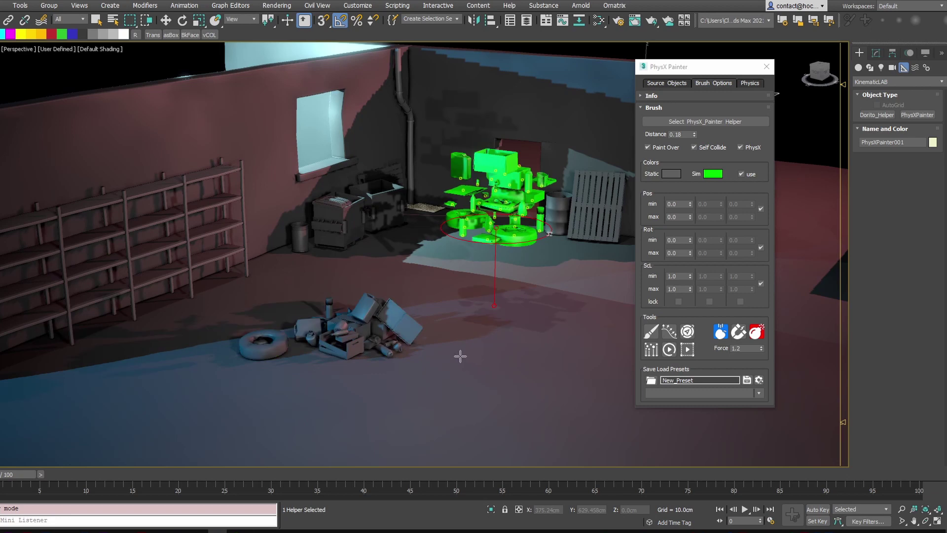
pyautogui.click(458, 351)
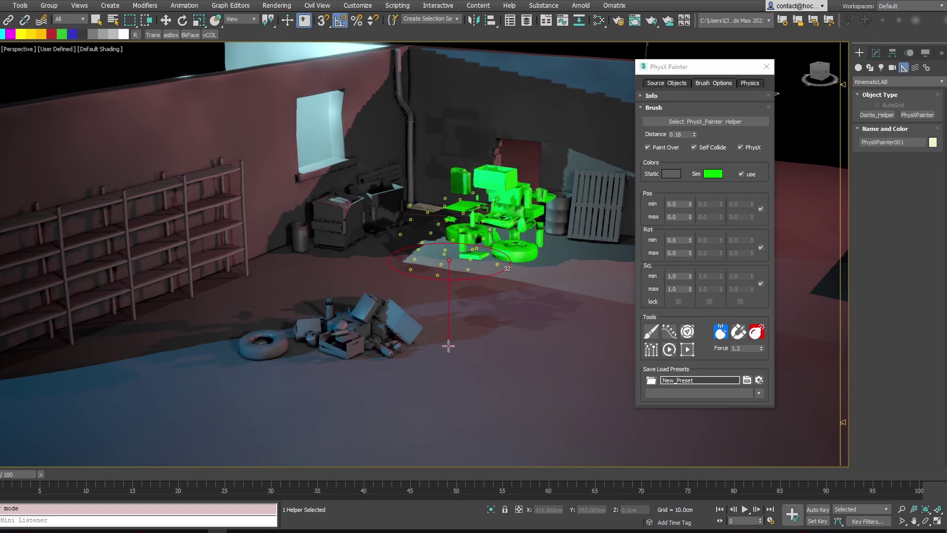
# Raise the drop count to 78, drop that cluster over the pile nearer the doorway, and leave the tool.
pyautogui.moveTo(435, 340); pyautogui.dragTo(459, 324)
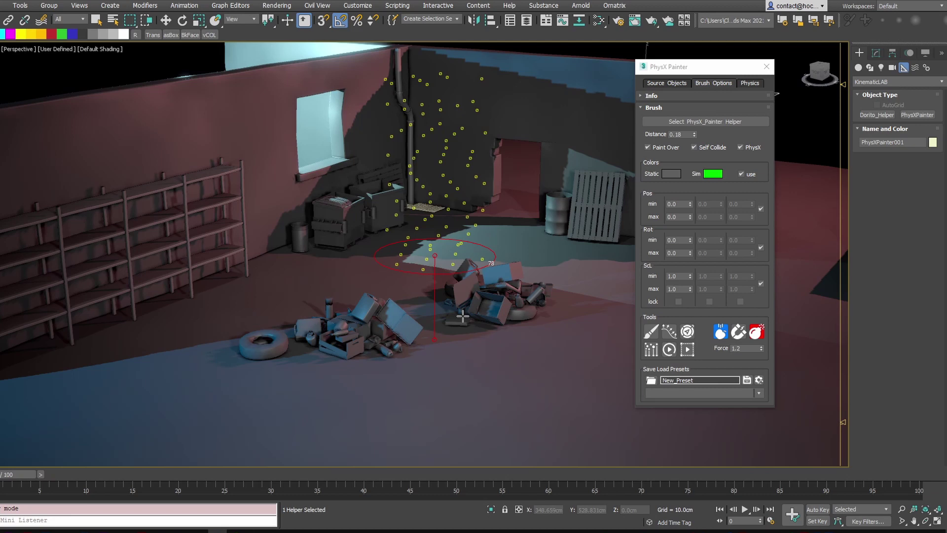
pyautogui.click(451, 327)
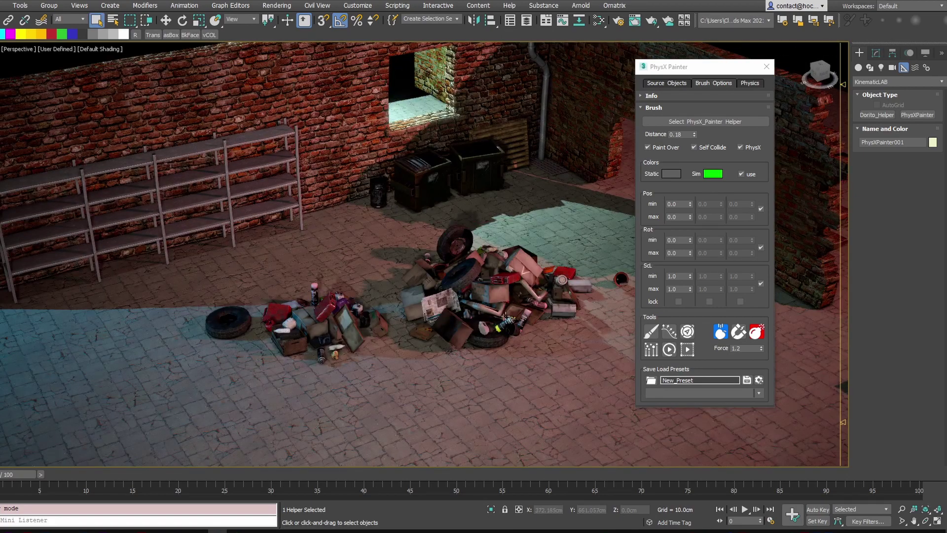
pyautogui.moveTo(606, 303); pyautogui.dragTo(529, 295, button='middle')
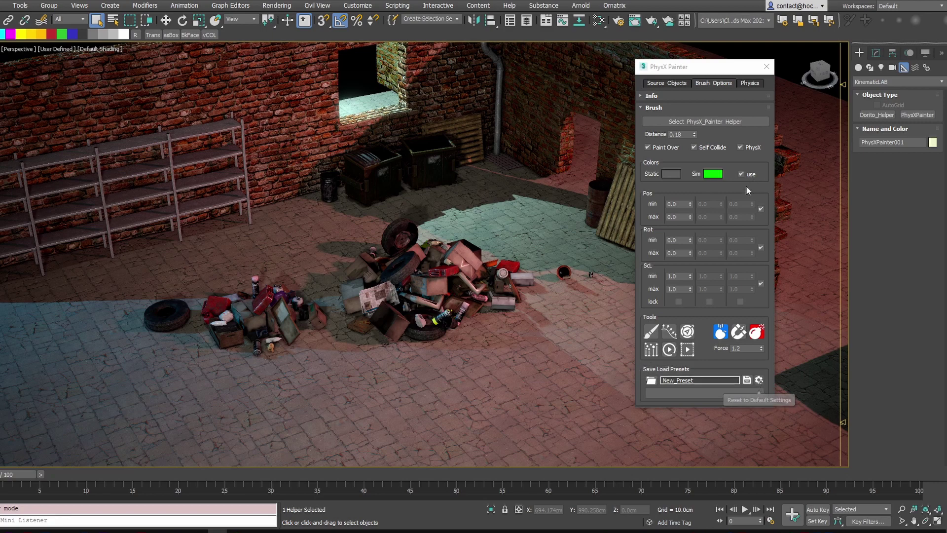
# Try Pos values 6.1 and 6.0 and Rot values 3.4 and 11.3, and reset the brush to its default settings.
pyautogui.moveTo(691, 240); pyautogui.dragTo(688, 225)
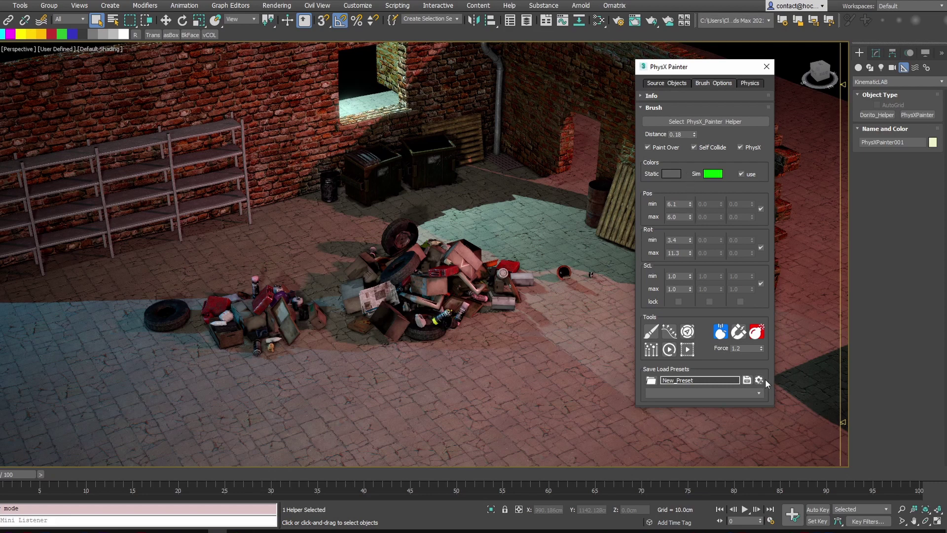
pyautogui.click(686, 332)
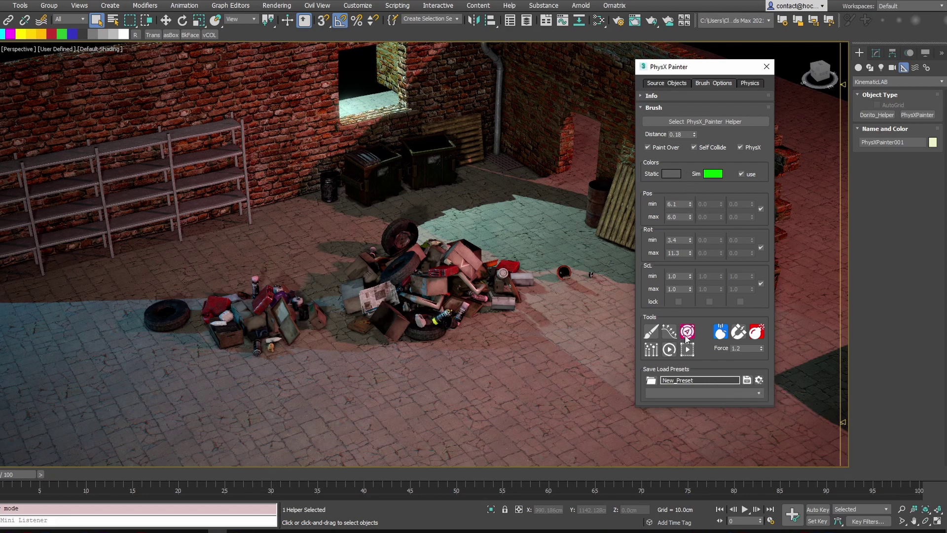
pyautogui.click(758, 380)
pyautogui.moveTo(723, 67)
pyautogui.mouseDown()
pyautogui.moveTo(715, 70)
pyautogui.moveTo(760, 65)
pyautogui.mouseUp()
pyautogui.moveTo(525, 236)
pyautogui.mouseDown(button='middle')
pyautogui.moveTo(473, 267)
pyautogui.moveTo(447, 237)
pyautogui.mouseUp(button='middle')
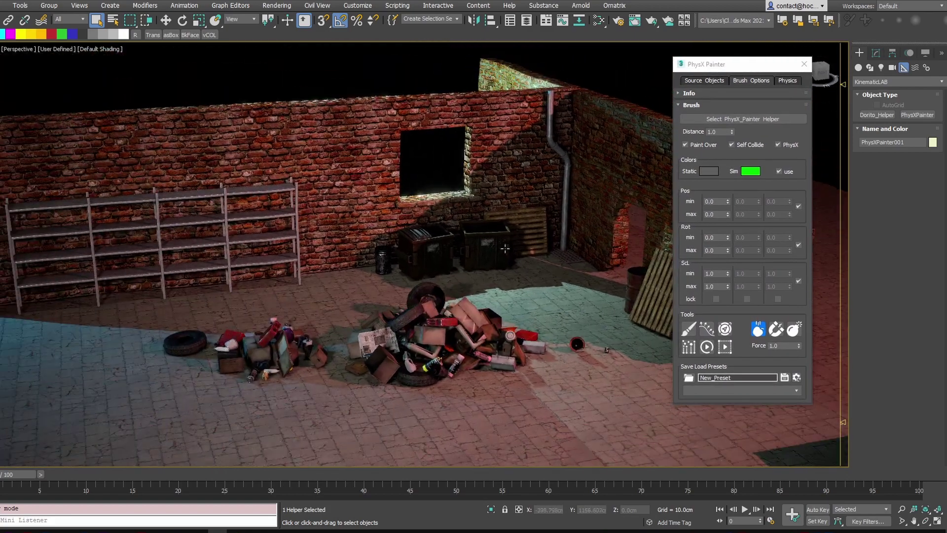
# Set the brush's Pos range to -20 min and 20 max and its Rot range to -180 min and 180 max.
pyautogui.click(720, 202)
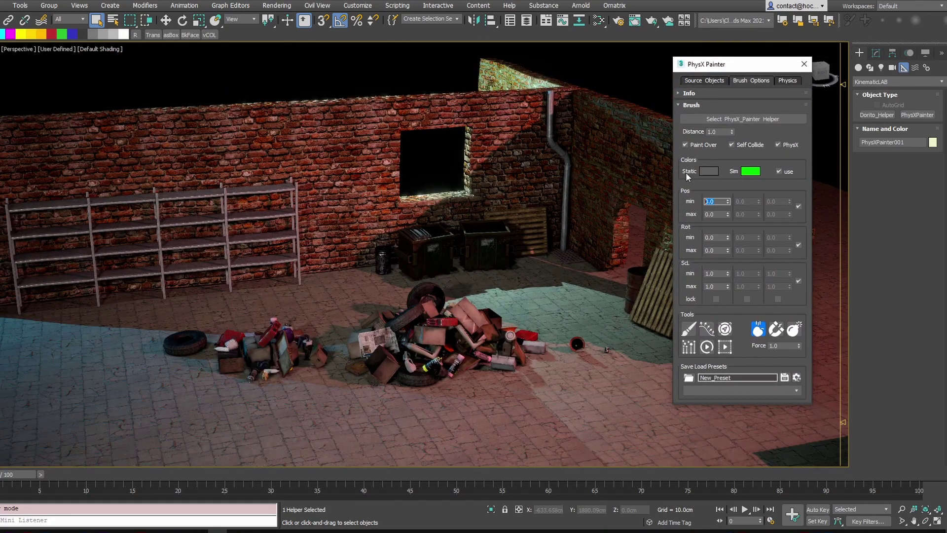
pyautogui.write('-20')
pyautogui.press('Tab')
pyautogui.write('20')
pyautogui.press('Return')
pyautogui.click(716, 240)
pyautogui.write('-180')
pyautogui.press('Tab')
pyautogui.write('180')
# Enable the magnet, the tool beside the brush and Look At Brush Direction, and set the brush distance to 0.2.
pyautogui.click(777, 330)
pyautogui.click(710, 331)
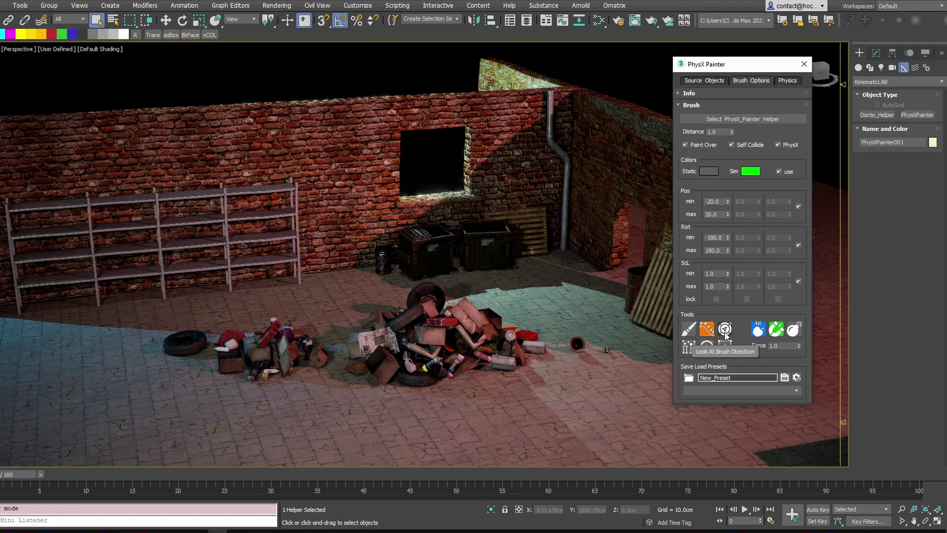
pyautogui.click(725, 330)
pyautogui.click(715, 132)
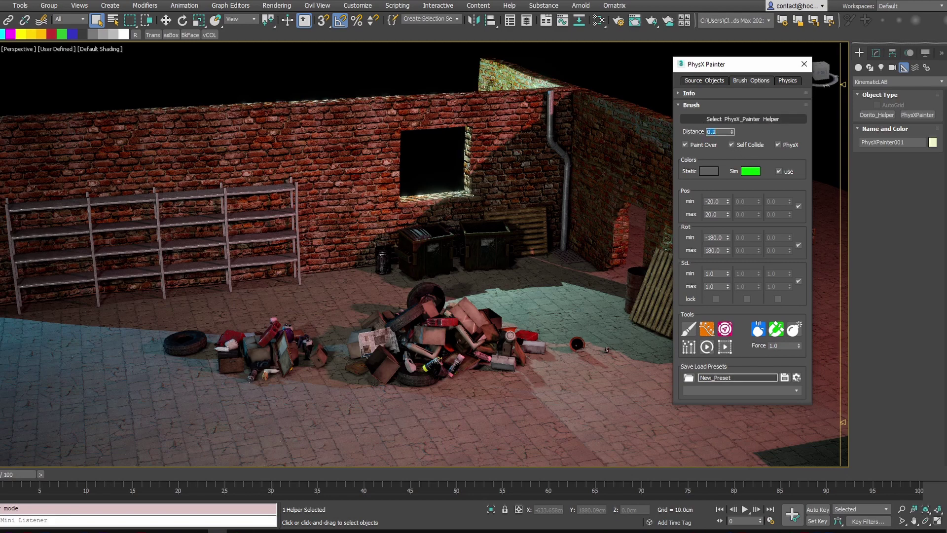
# Move the PhysX Painter window aside over the scene and close it.
pyautogui.moveTo(486, 264); pyautogui.dragTo(456, 263, button='middle')
pyautogui.moveTo(545, 176); pyautogui.dragTo(454, 224, button='middle')
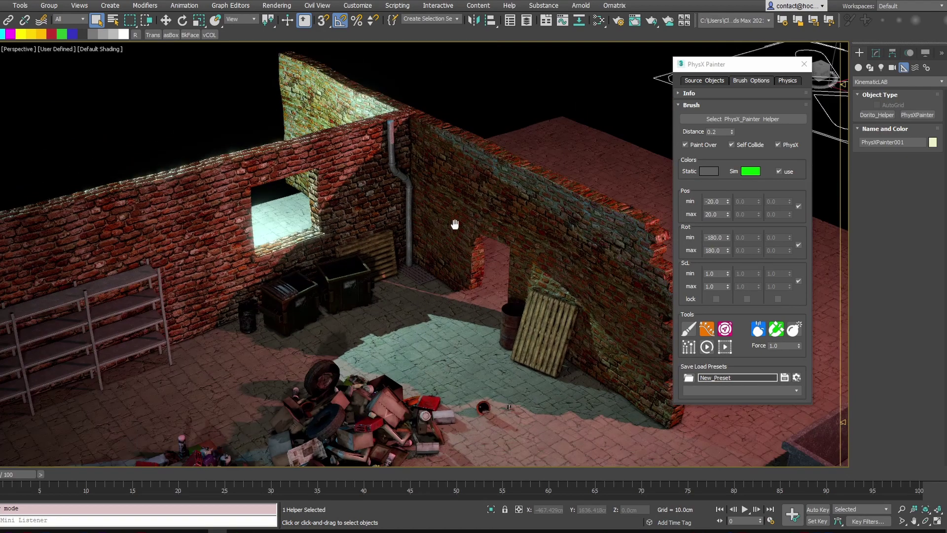
pyautogui.moveTo(748, 70); pyautogui.dragTo(598, 101)
pyautogui.click(652, 96)
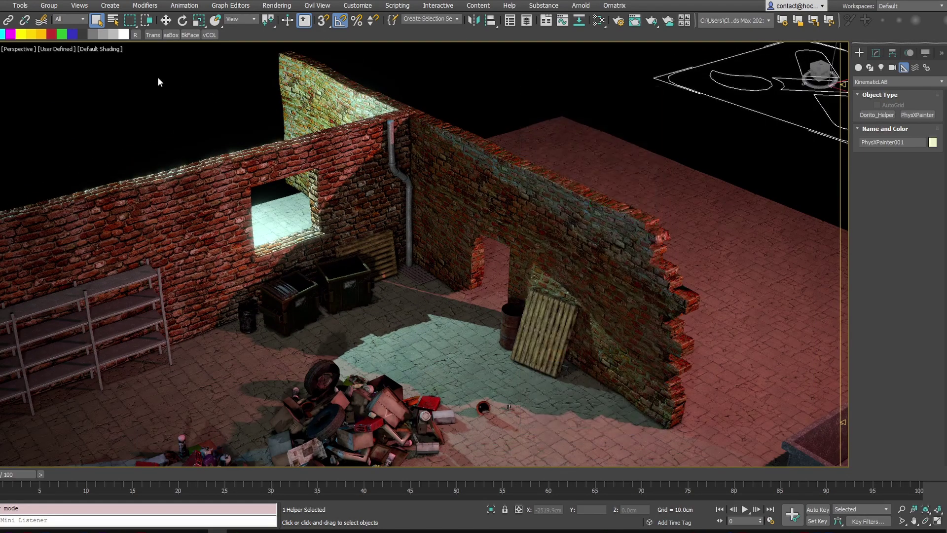
# Select the PhysXPainter helper floating beyond the brick building and reopen the PhysX Painter window from its parameters.
pyautogui.moveTo(715, 144); pyautogui.dragTo(603, 174, button='middle')
pyautogui.click(664, 124)
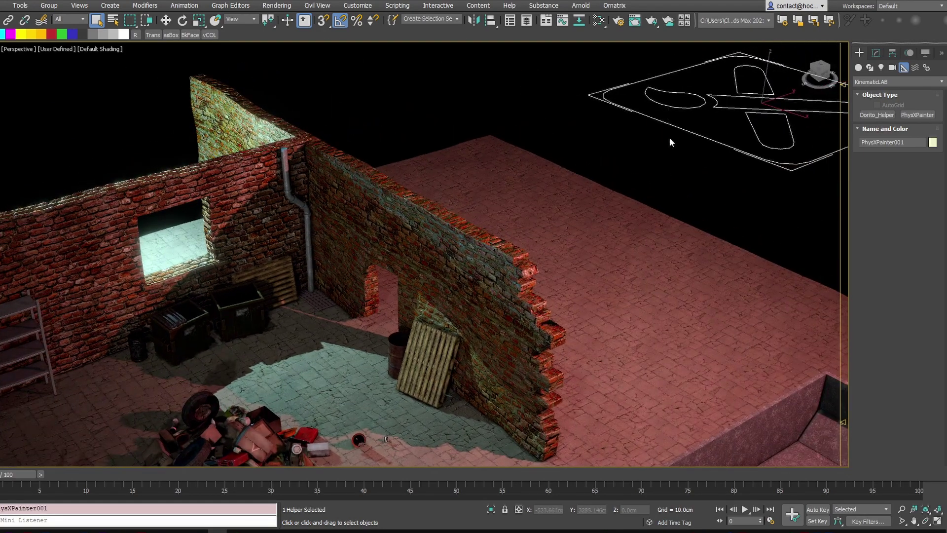
pyautogui.scroll(-6, 623, 150)
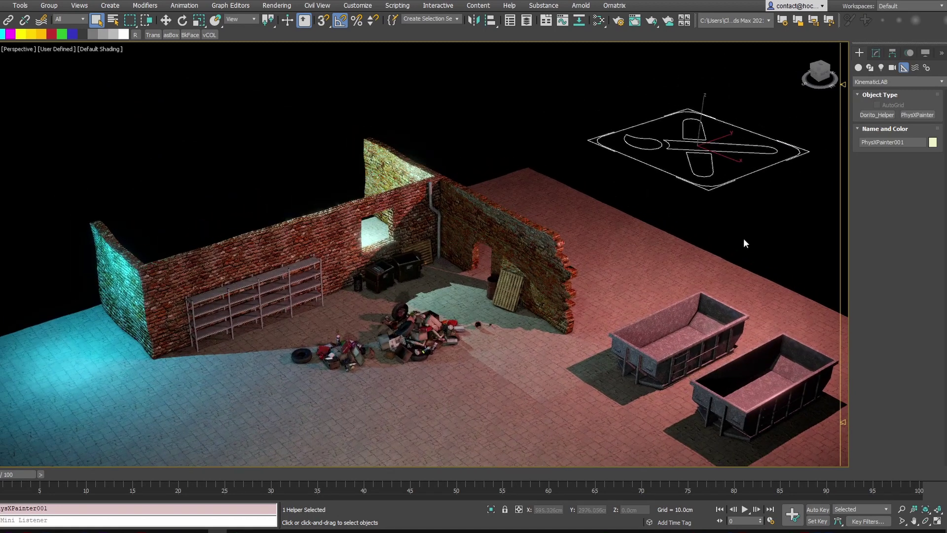
pyautogui.click(754, 248)
pyautogui.moveTo(721, 171); pyautogui.dragTo(720, 170)
pyautogui.click(875, 53)
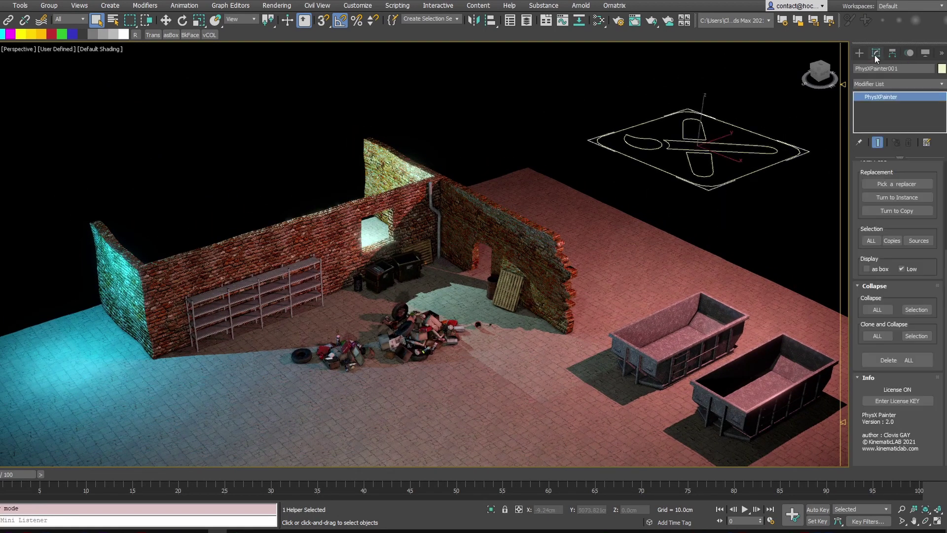
pyautogui.click(881, 186)
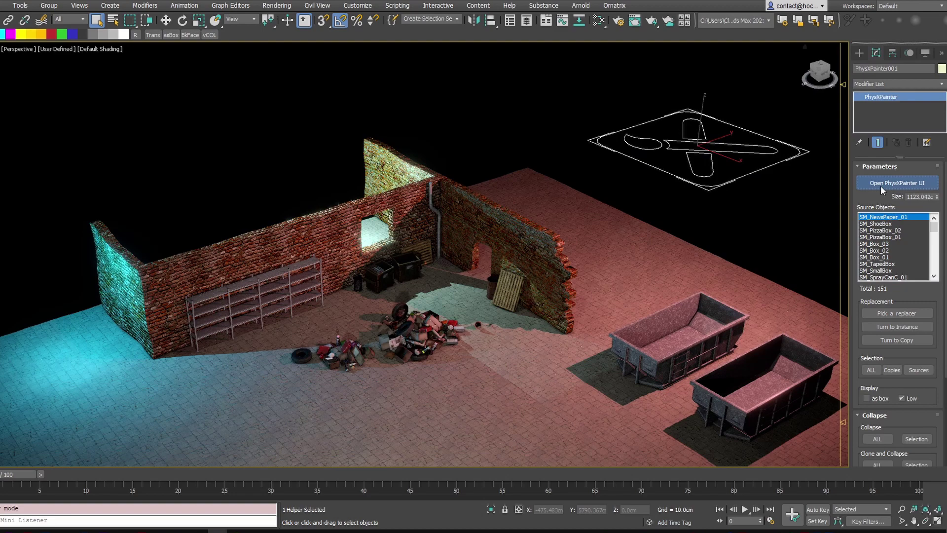
# Check the brush options in the reopened window, including the ranges, tools and preset name.
pyautogui.click(598, 111)
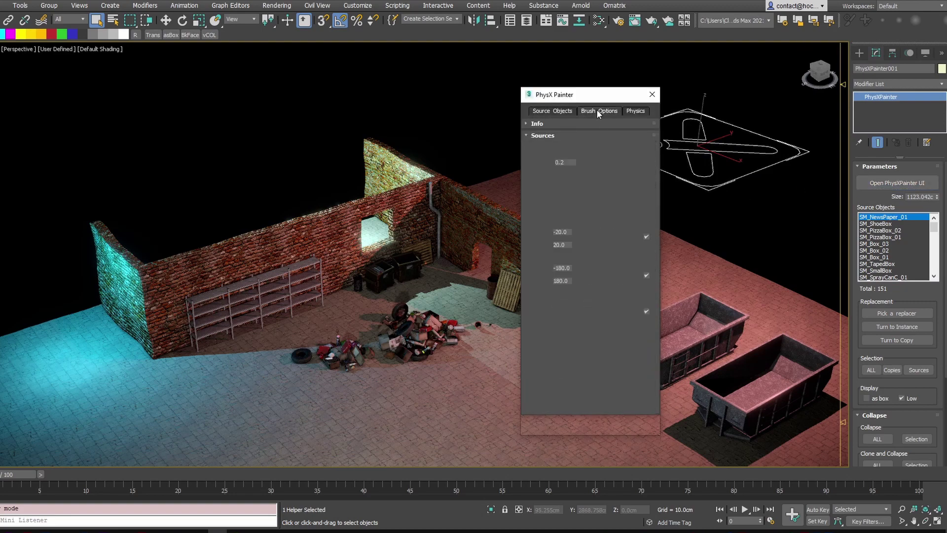
pyautogui.moveTo(603, 92)
pyautogui.mouseDown()
pyautogui.moveTo(680, 93)
pyautogui.moveTo(682, 75)
pyautogui.mouseUp()
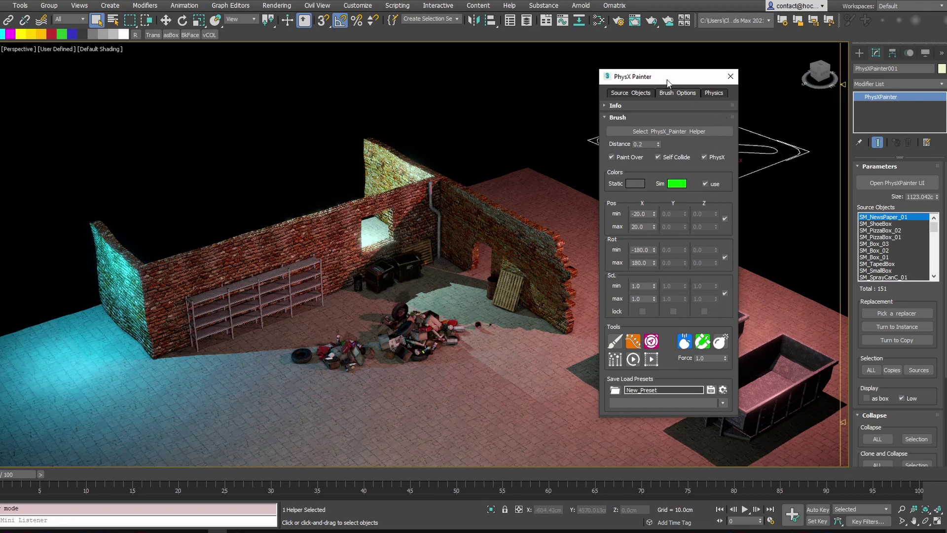
pyautogui.moveTo(669, 83)
pyautogui.mouseDown()
pyautogui.moveTo(638, 85)
pyautogui.moveTo(687, 89)
pyautogui.moveTo(598, 81)
pyautogui.mouseUp()
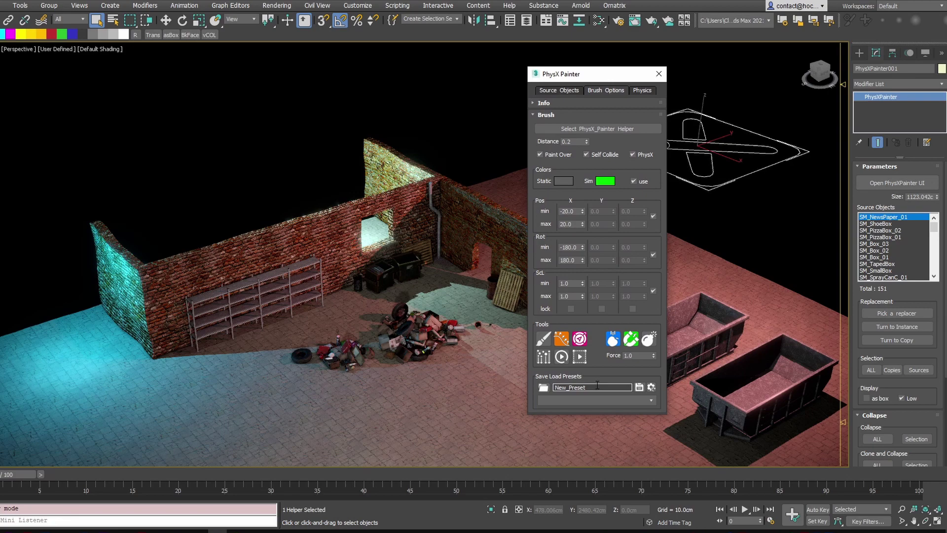
pyautogui.doubleClick(572, 387)
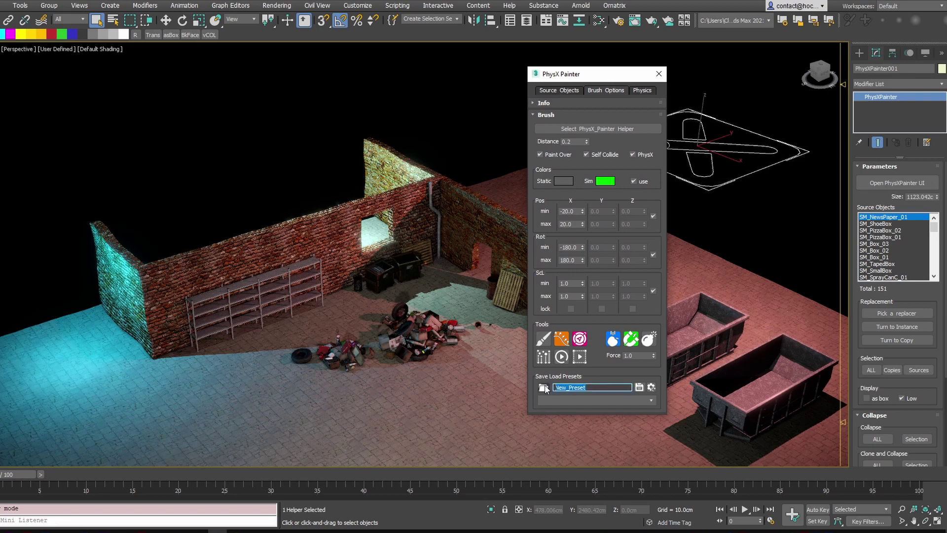
# Examine the painter's physics settings for custom gravity, acceleration and ground collisions, comparing them with the brush options.
pyautogui.click(639, 94)
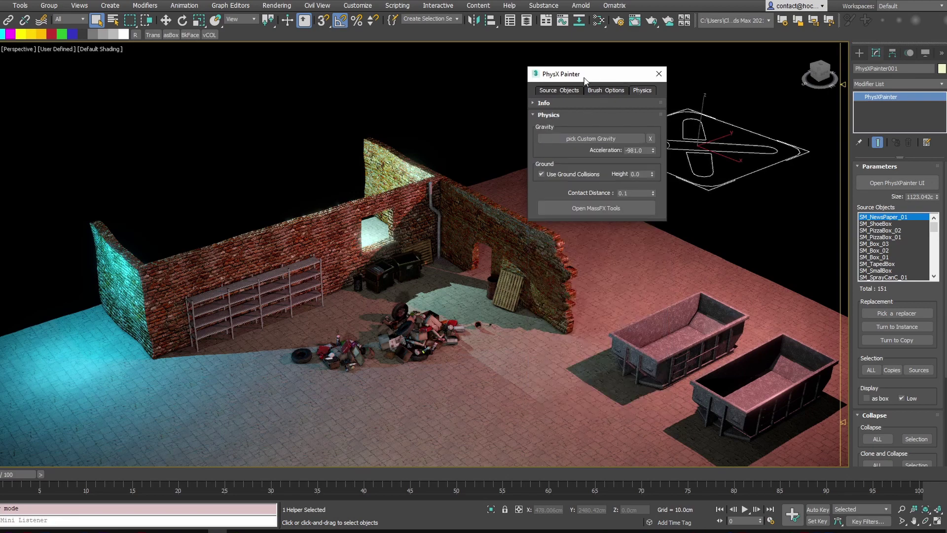
pyautogui.moveTo(585, 79); pyautogui.dragTo(604, 80)
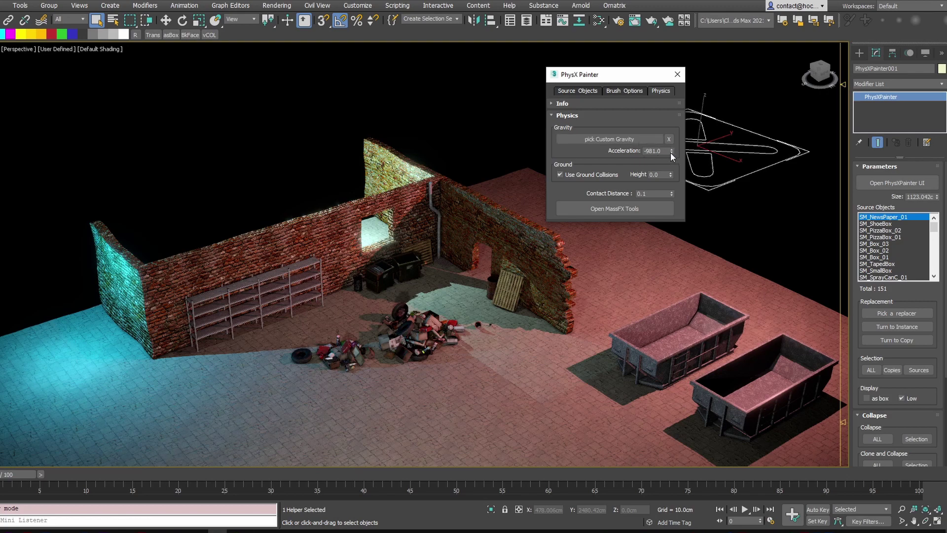
pyautogui.moveTo(663, 151); pyautogui.dragTo(633, 152)
pyautogui.click(624, 91)
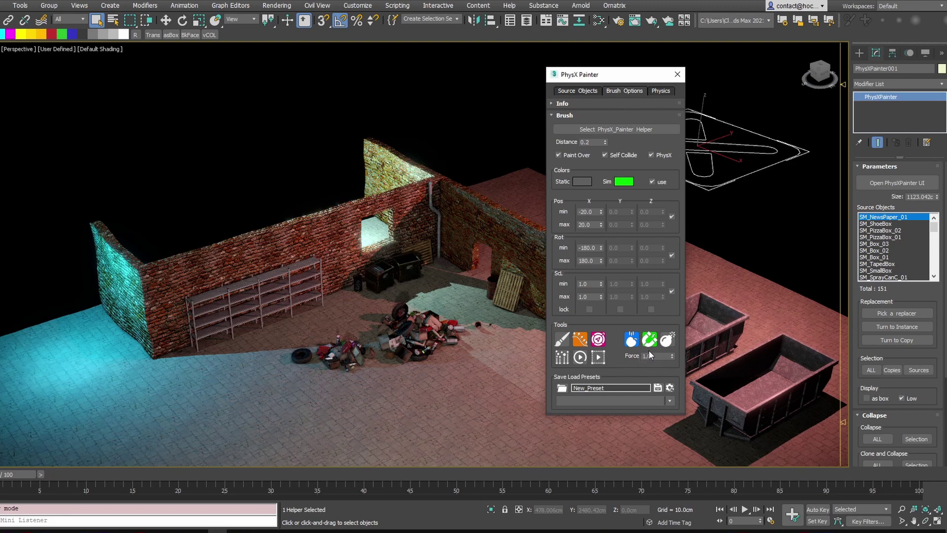
pyautogui.click(660, 91)
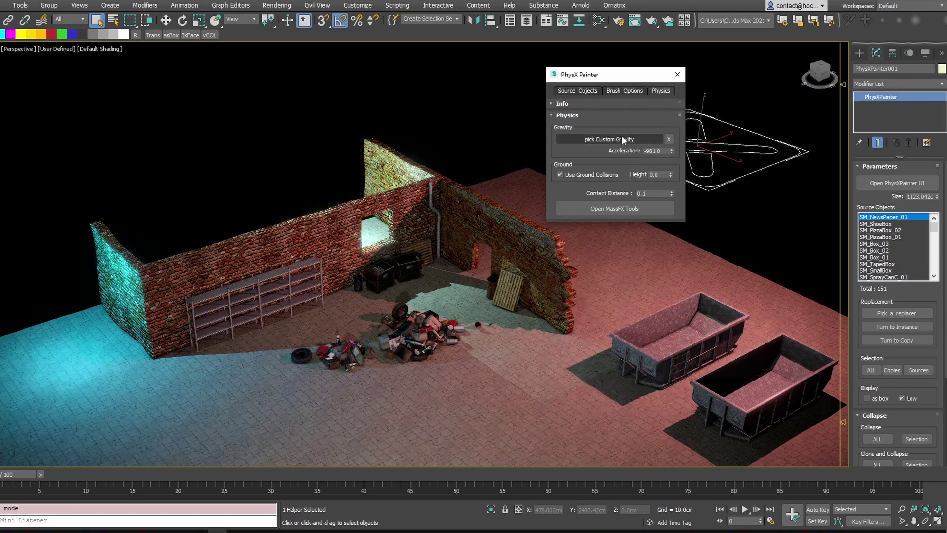
pyautogui.moveTo(456, 222)
pyautogui.keyDown('alt'); pyautogui.mouseDown(button='middle')
pyautogui.moveTo(432, 201)
pyautogui.moveTo(430, 215)
pyautogui.moveTo(437, 195)
pyautogui.mouseUp(button='middle'); pyautogui.keyUp('alt')
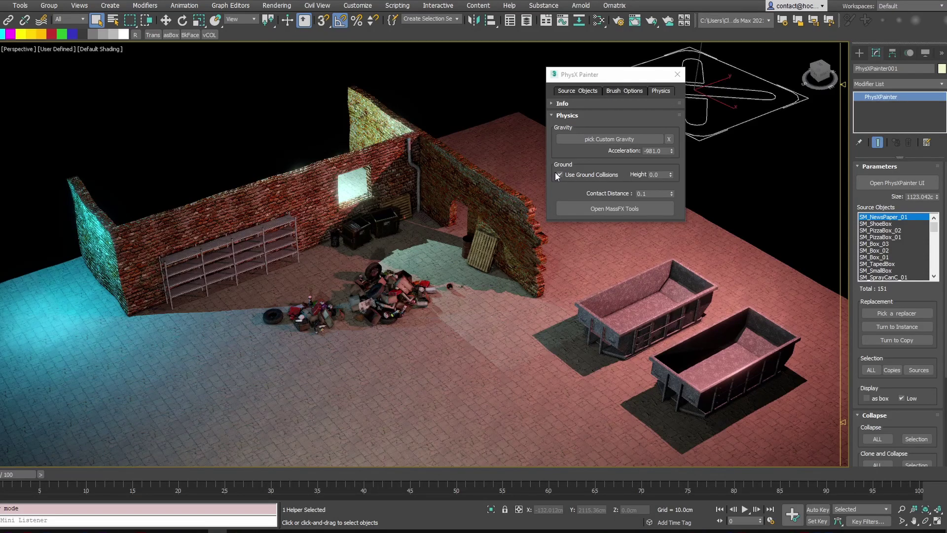
# Check the ground collision and ground height settings in MassFX Tools, and close both tool windows.
pyautogui.click(623, 212)
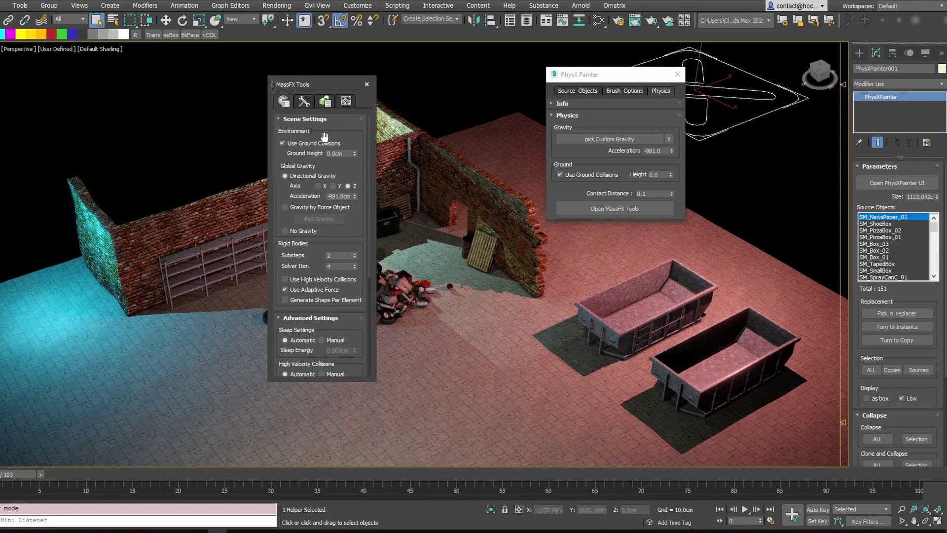
pyautogui.doubleClick(302, 145)
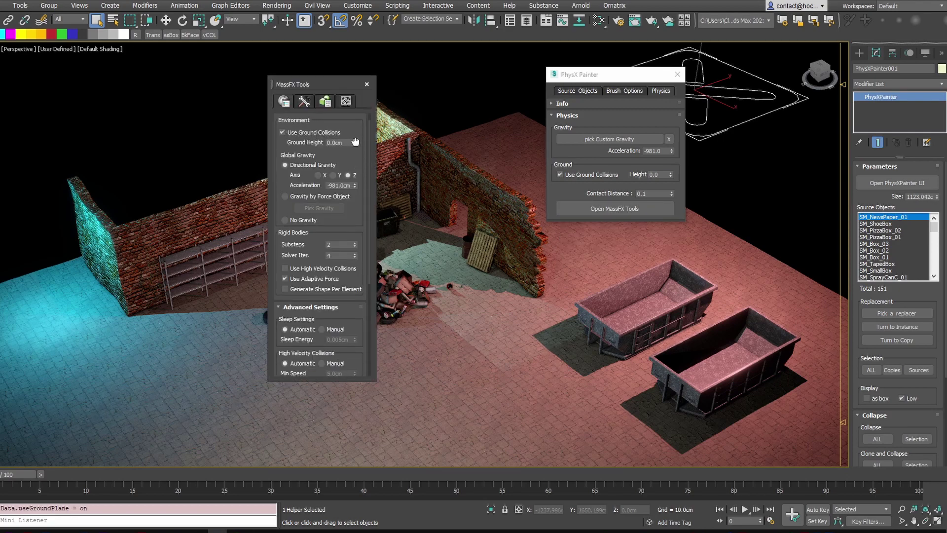
pyautogui.moveTo(354, 154); pyautogui.dragTo(355, 158)
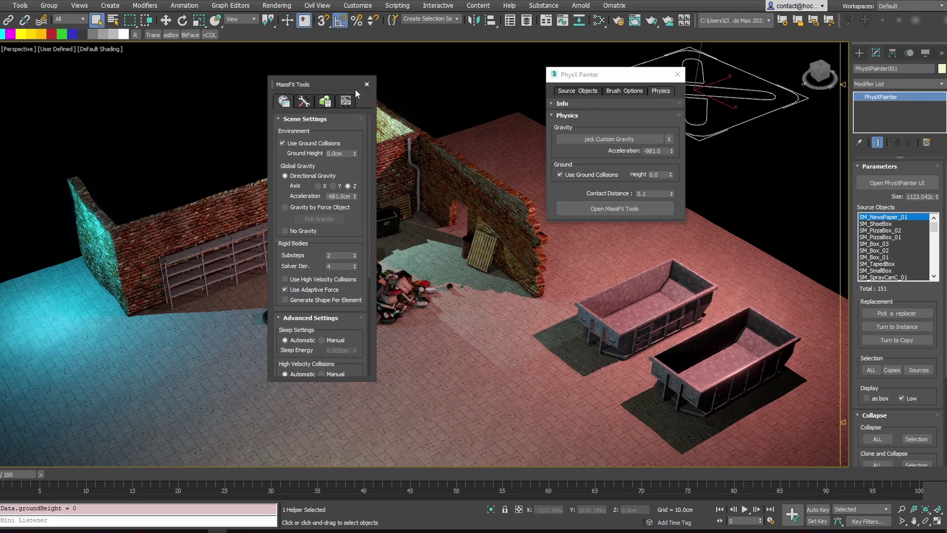
pyautogui.click(367, 85)
pyautogui.click(677, 74)
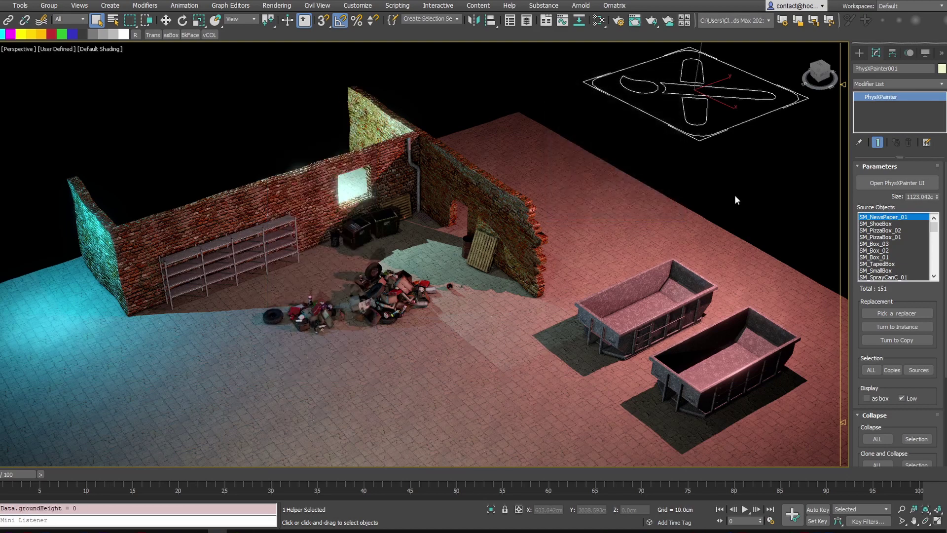
# Widen the command panel so the helper's rollouts are laid out in two columns.
pyautogui.moveTo(735, 196); pyautogui.dragTo(632, 232, button='middle')
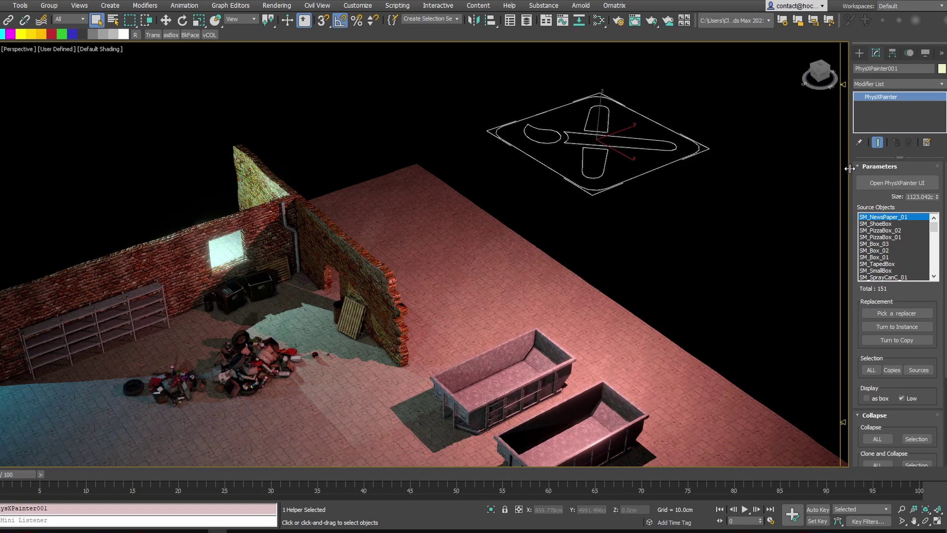
pyautogui.moveTo(849, 168); pyautogui.dragTo(725, 168)
pyautogui.moveTo(232, 246); pyautogui.dragTo(575, 174, button='middle')
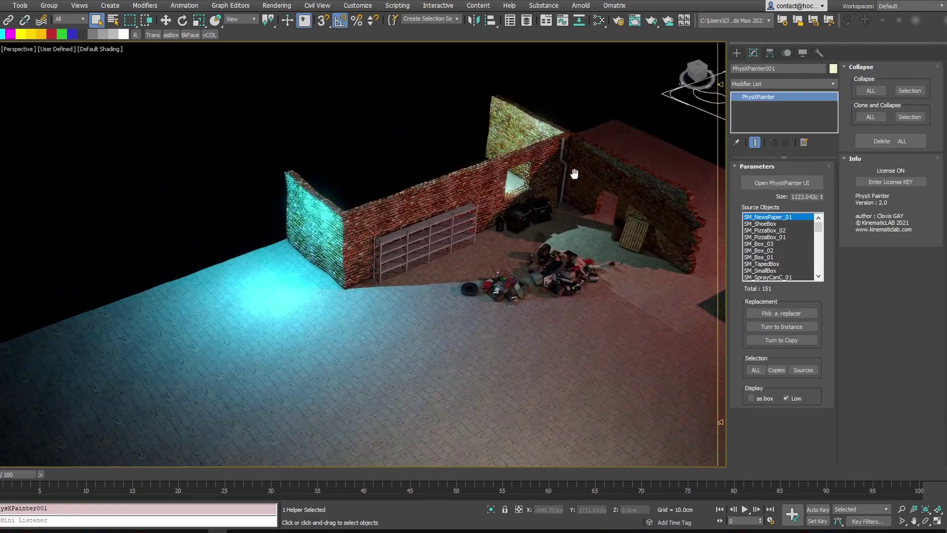
# Highlight the helper's source objects from SM_NewsPaper_01 through the list and select their sources in the scene.
pyautogui.scroll(10, 552, 269)
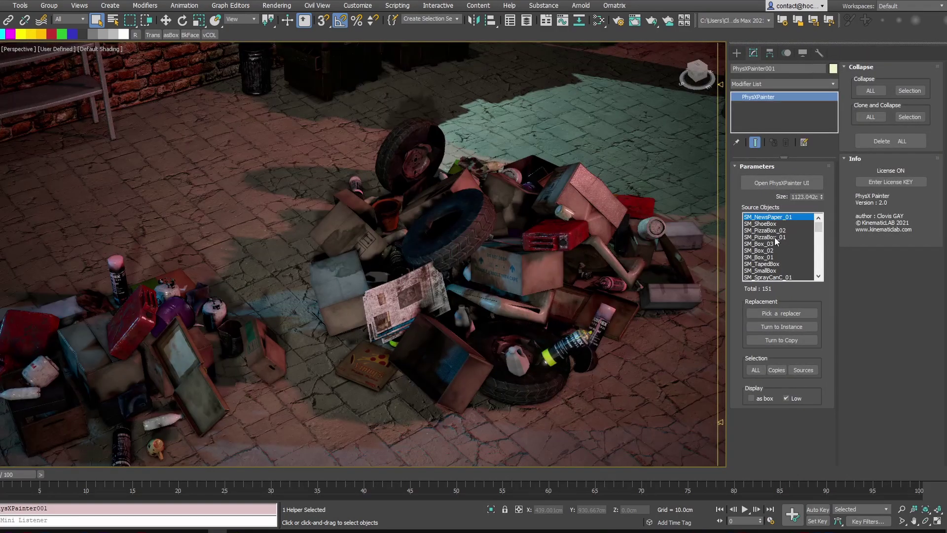
pyautogui.keyDown('shift'); pyautogui.click(773, 270); pyautogui.keyUp('shift')
pyautogui.moveTo(819, 229); pyautogui.dragTo(819, 226)
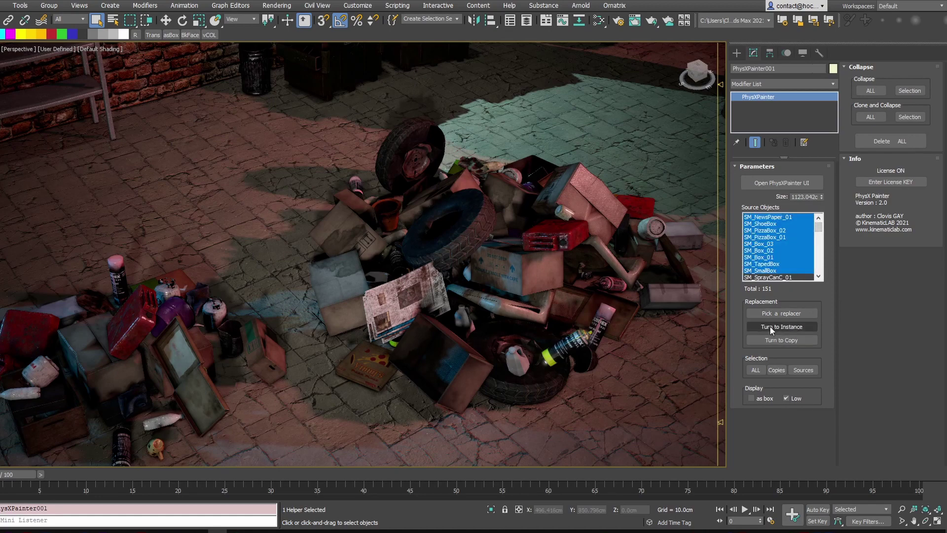
pyautogui.click(803, 370)
# Inspect the modifier stack of the red jerry can lying on the debris pile.
pyautogui.moveTo(573, 242); pyautogui.dragTo(544, 253, button='middle')
pyautogui.scroll(4, 544, 252)
pyautogui.click(543, 252)
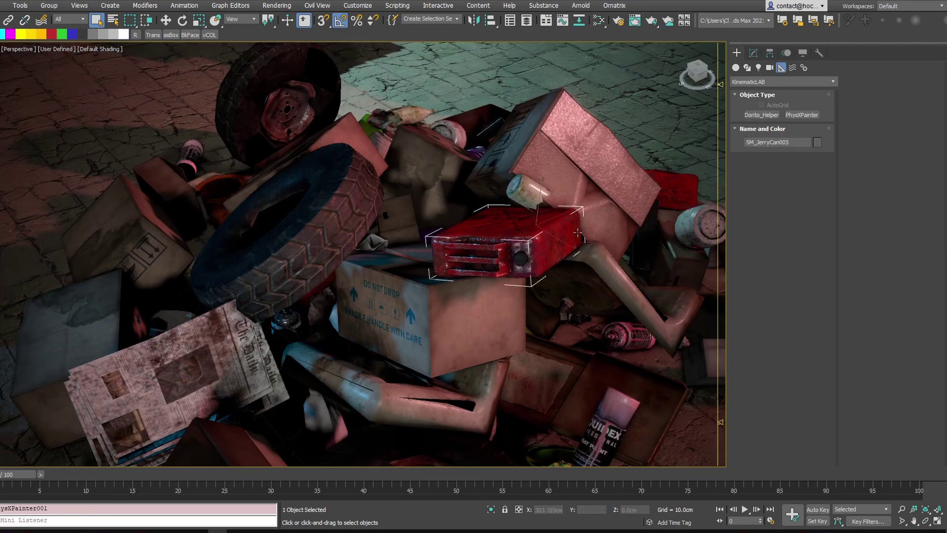
pyautogui.click(753, 53)
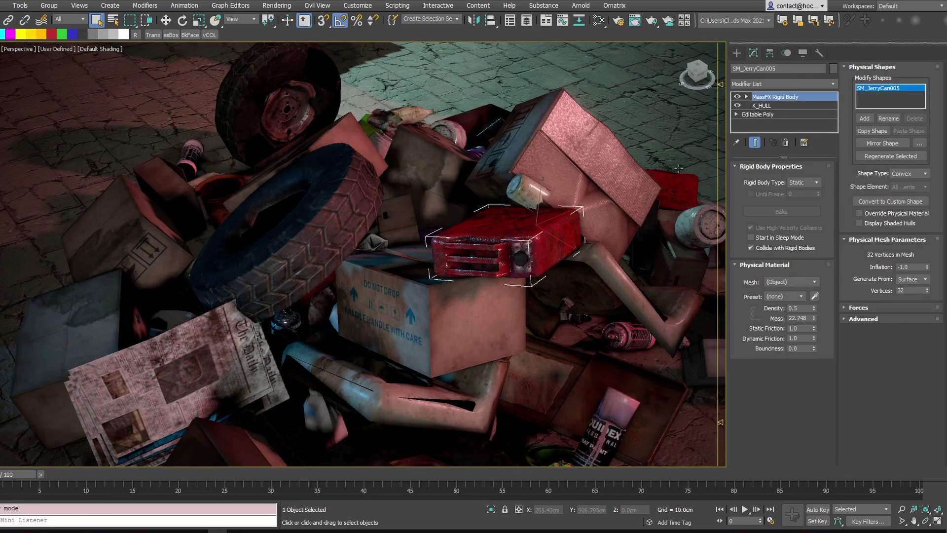
pyautogui.click(609, 179)
# Reselect the PhysXPainter helper, highlight all its source objects and turn their painted objects into instances.
pyautogui.scroll(-10, 592, 175)
pyautogui.click(598, 112)
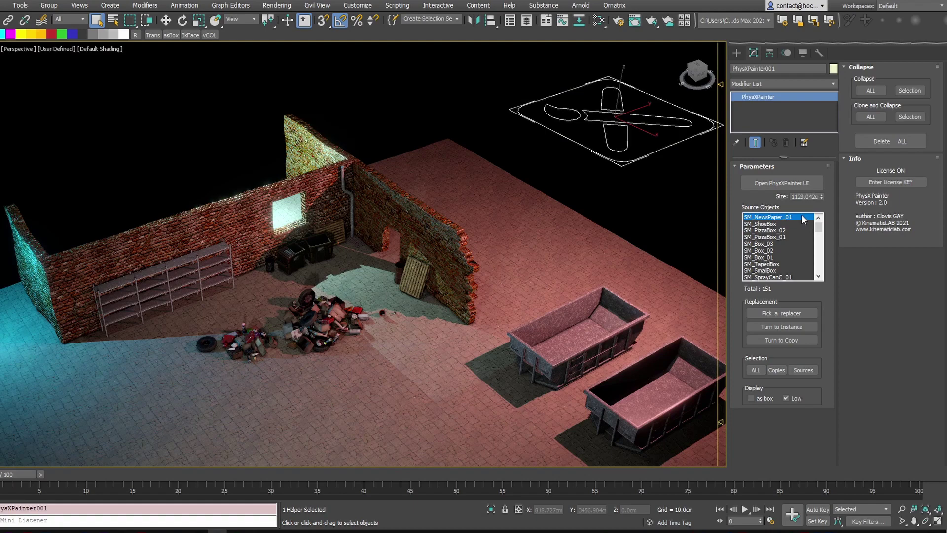
pyautogui.scroll(-5, 812, 232)
pyautogui.keyDown('shift'); pyautogui.click(784, 276); pyautogui.keyUp('shift')
pyautogui.moveTo(820, 264); pyautogui.dragTo(820, 222)
pyautogui.moveTo(340, 314); pyautogui.dragTo(551, 217, button='middle')
pyautogui.scroll(8, 552, 217)
pyautogui.scroll(3, 553, 217)
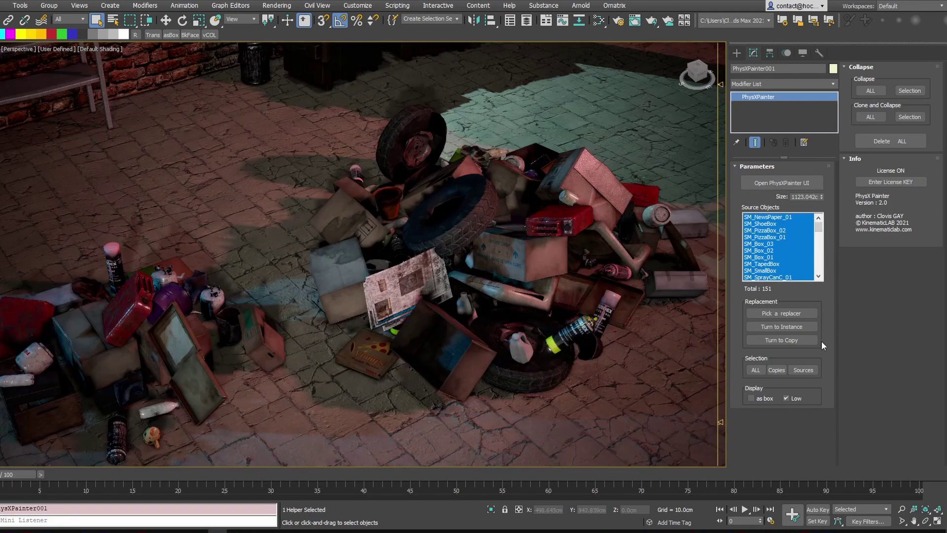
pyautogui.click(781, 326)
# Inspect the modifier stack of the large cardboard box in the middle of the pile.
pyautogui.click(545, 246)
pyautogui.click(753, 53)
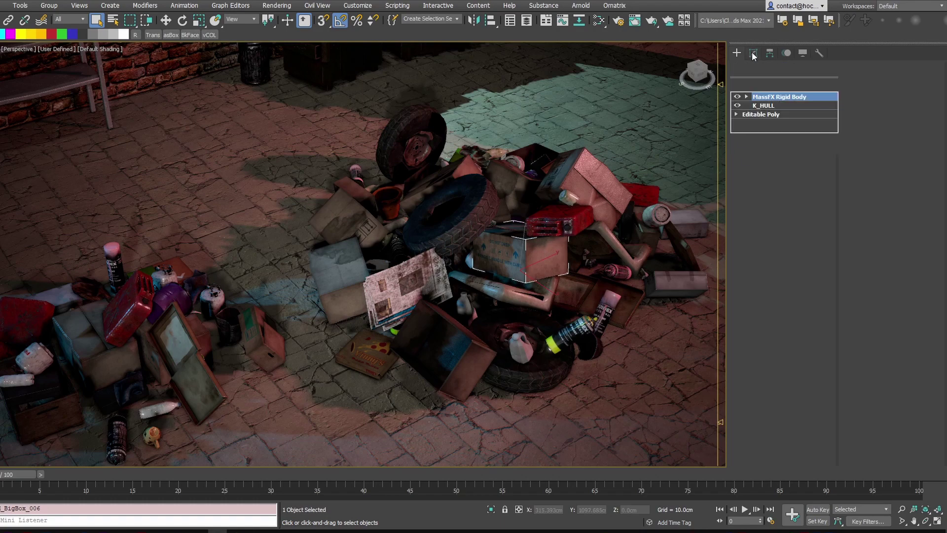
pyautogui.click(596, 188)
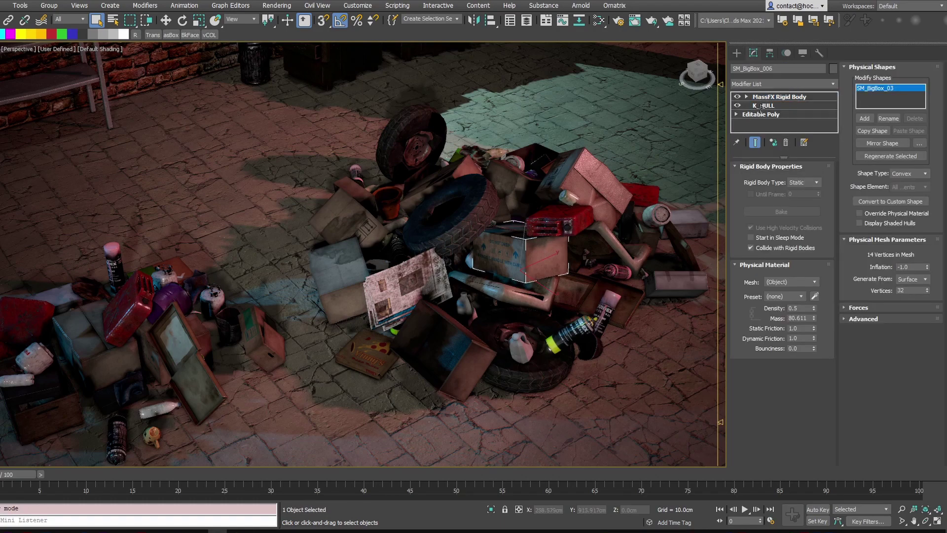
# Reselect the PhysXPainter helper, highlight the source objects from SM_NewsPaper_01 through SM_BigBox_03 and turn their painted objects into copies.
pyautogui.scroll(-10, 614, 153)
pyautogui.click(605, 151)
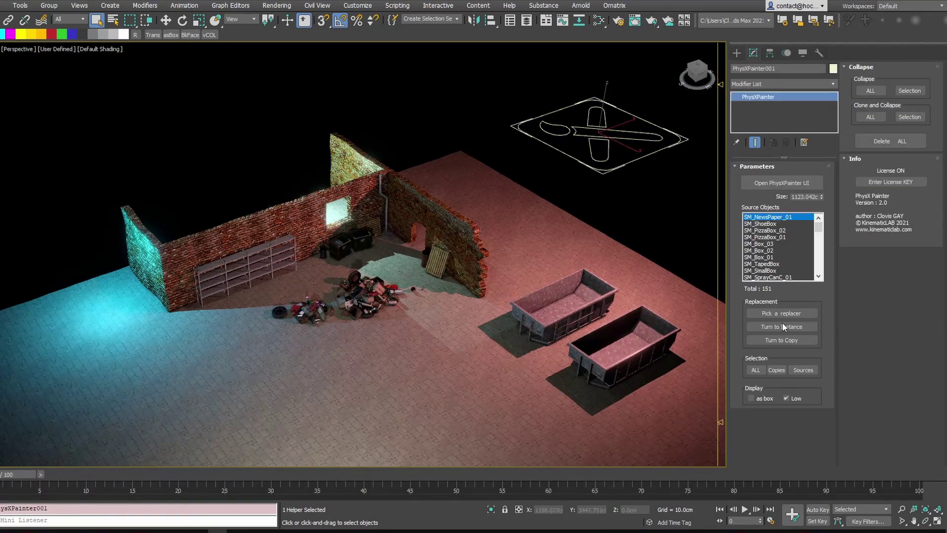
pyautogui.moveTo(819, 228); pyautogui.dragTo(818, 274)
pyautogui.keyDown('shift'); pyautogui.click(794, 271); pyautogui.keyUp('shift')
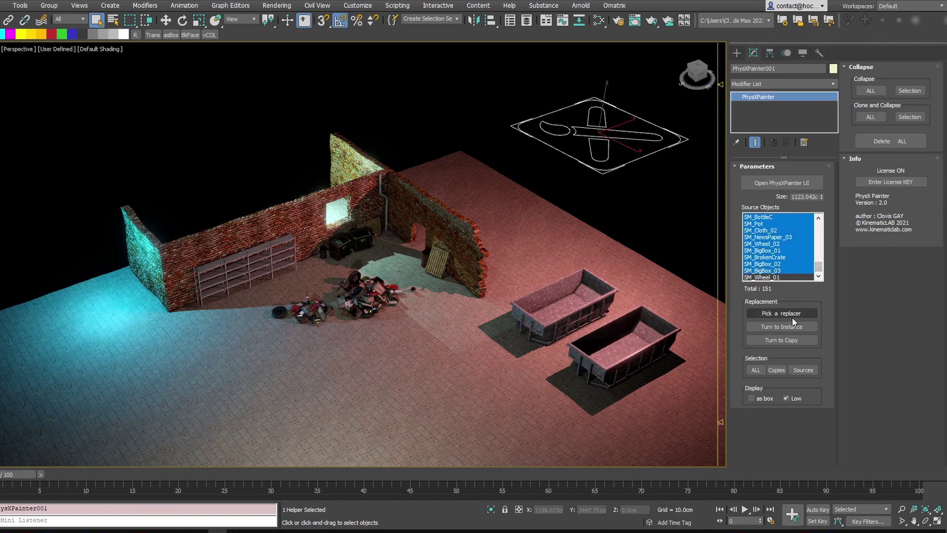
pyautogui.click(781, 340)
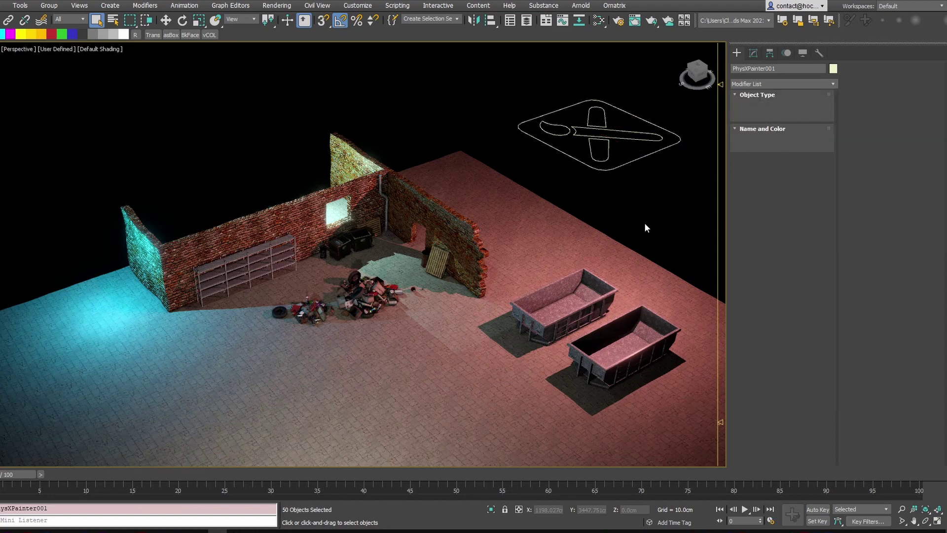
# Reselect the PhysXPainter helper and use its parameters to select the painted copies of SM_NewsPaper_01.
pyautogui.moveTo(516, 246); pyautogui.dragTo(597, 195, button='middle')
pyautogui.click(753, 53)
pyautogui.click(636, 116)
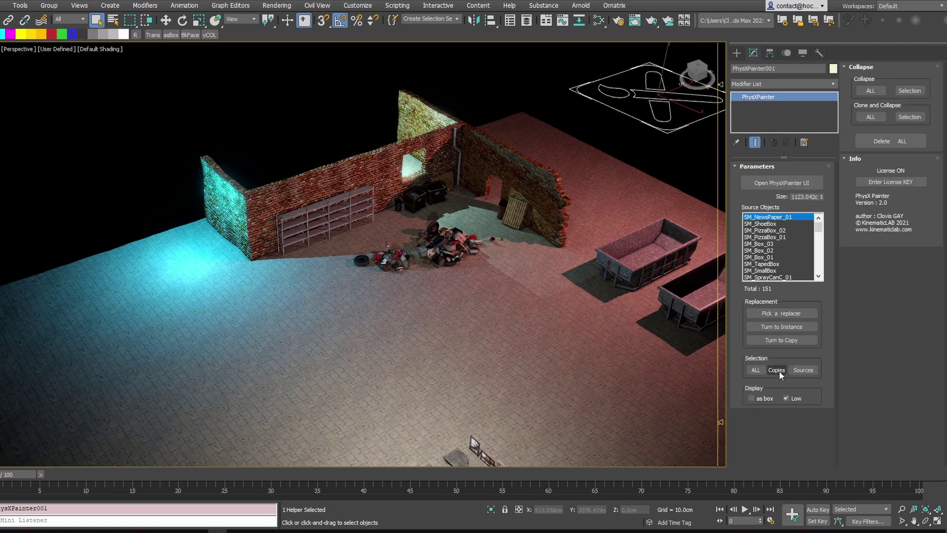
pyautogui.click(779, 371)
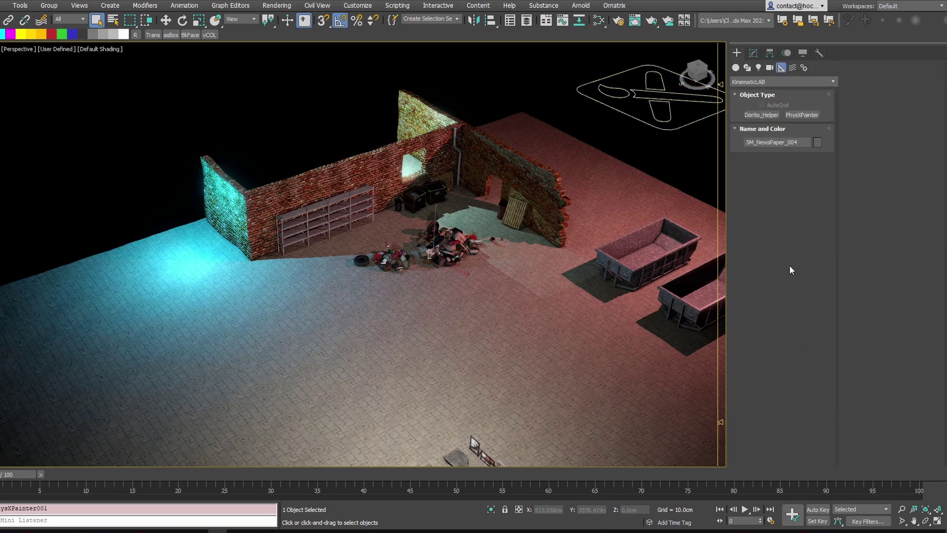
# Reselect the PhysXPainter helper, highlight the source objects from SM_NewsPaper_01 through SM_BigBox_03 and select all their painted copies.
pyautogui.click(655, 105)
pyautogui.click(754, 53)
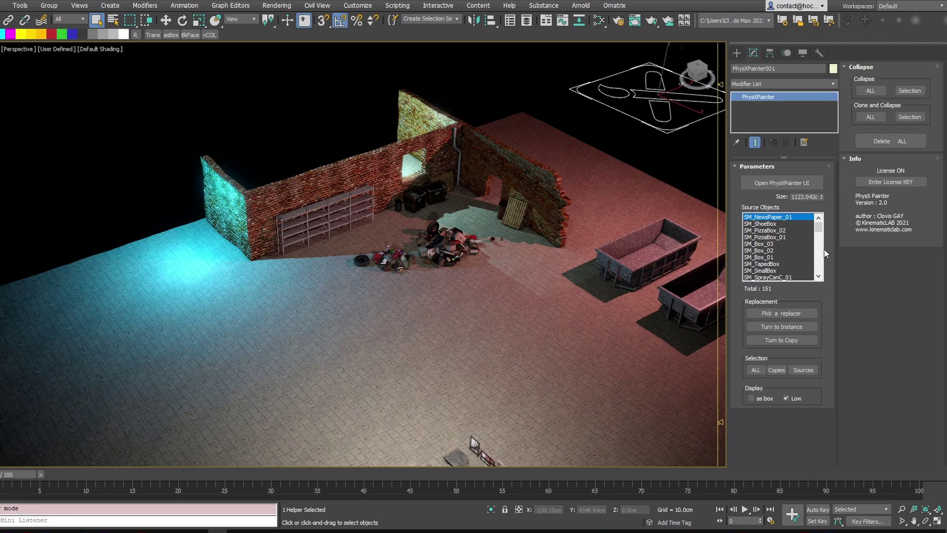
pyautogui.moveTo(819, 228); pyautogui.dragTo(819, 268)
pyautogui.keyDown('shift'); pyautogui.click(779, 271); pyautogui.keyUp('shift')
pyautogui.scroll(9, 454, 240)
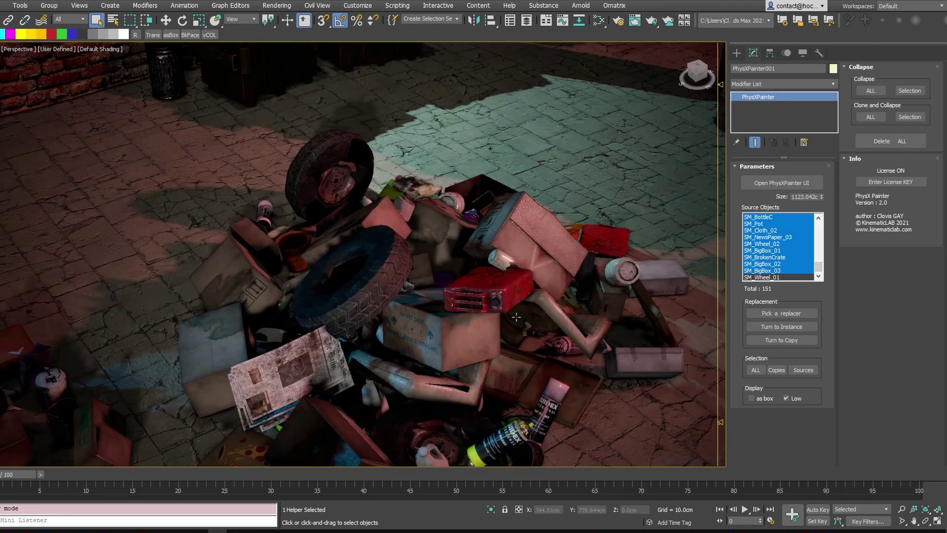
pyautogui.scroll(-8, 516, 317)
pyautogui.click(777, 370)
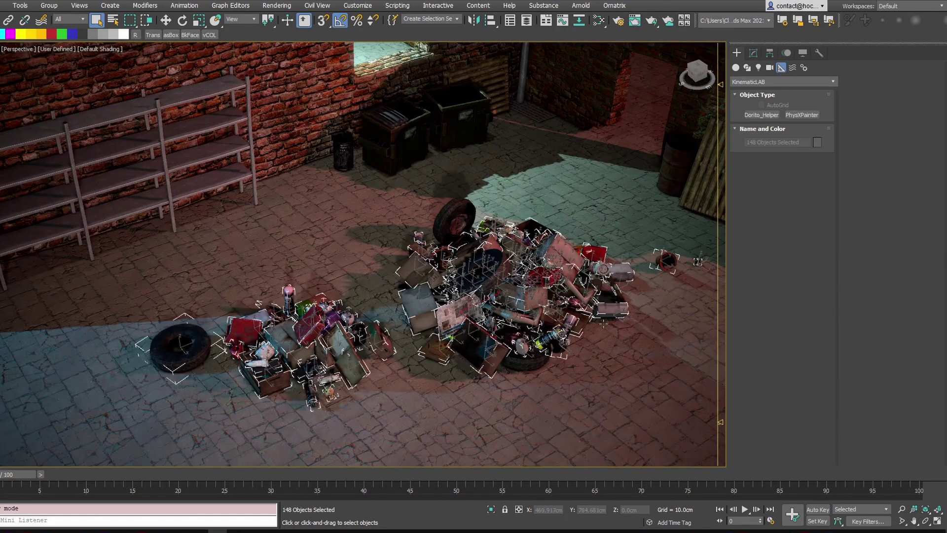
# Reselect the PhysXPainter helper, highlight SM_PizzaBox_01 through SM_SprayCanC_01, select their source objects and view them in the prop layout.
pyautogui.moveTo(604, 324); pyautogui.dragTo(611, 245, button='middle')
pyautogui.scroll(-4, 611, 246)
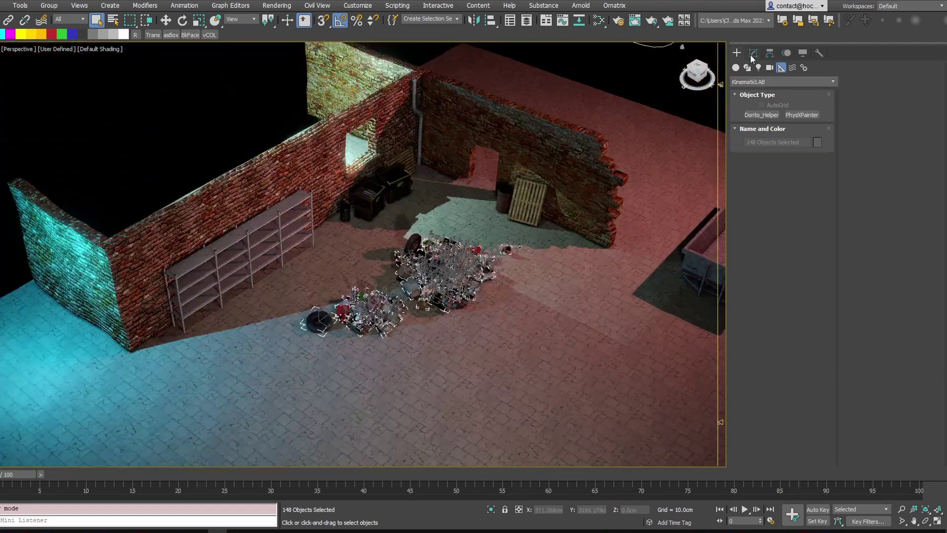
pyautogui.click(640, 59)
pyautogui.click(774, 237)
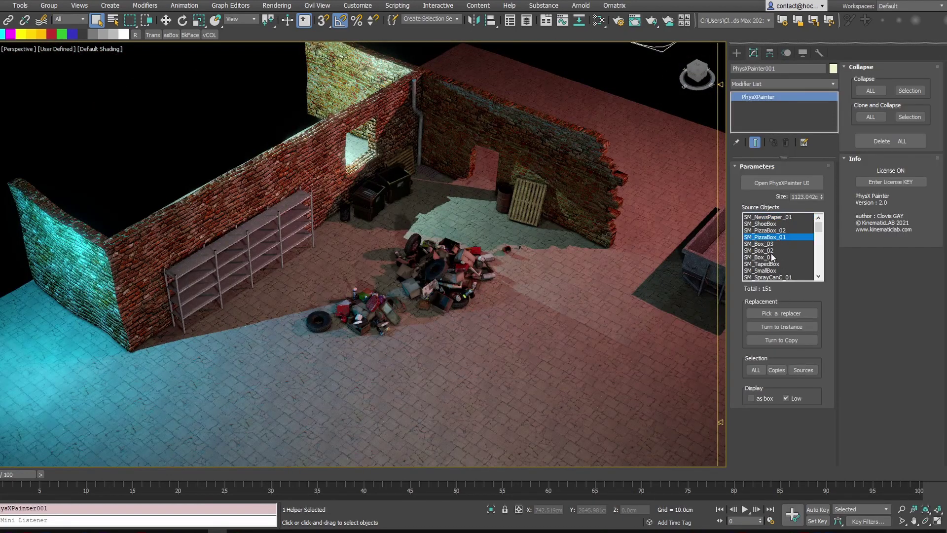
pyautogui.keyDown('shift'); pyautogui.click(772, 278); pyautogui.keyUp('shift')
pyautogui.scroll(-3, 805, 232)
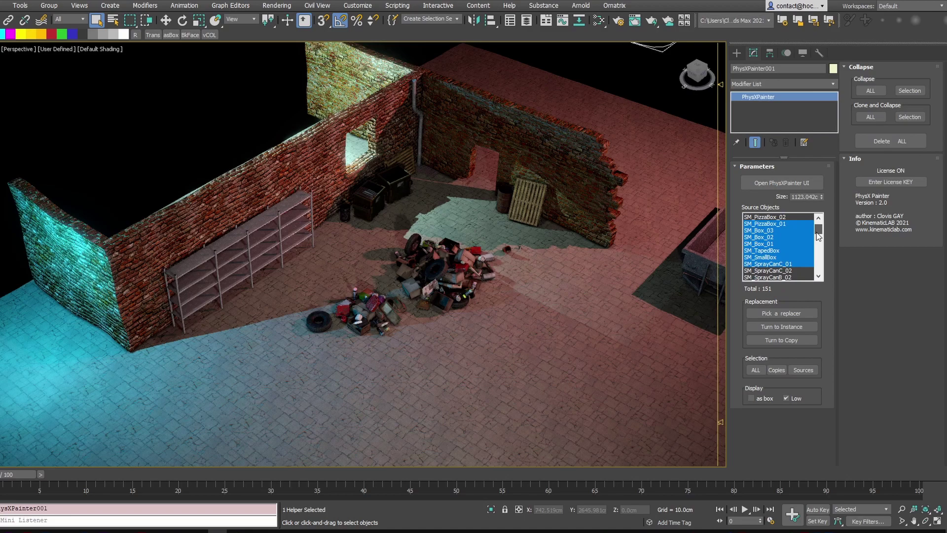
pyautogui.click(805, 370)
pyautogui.moveTo(607, 364); pyautogui.dragTo(558, 315, button='middle')
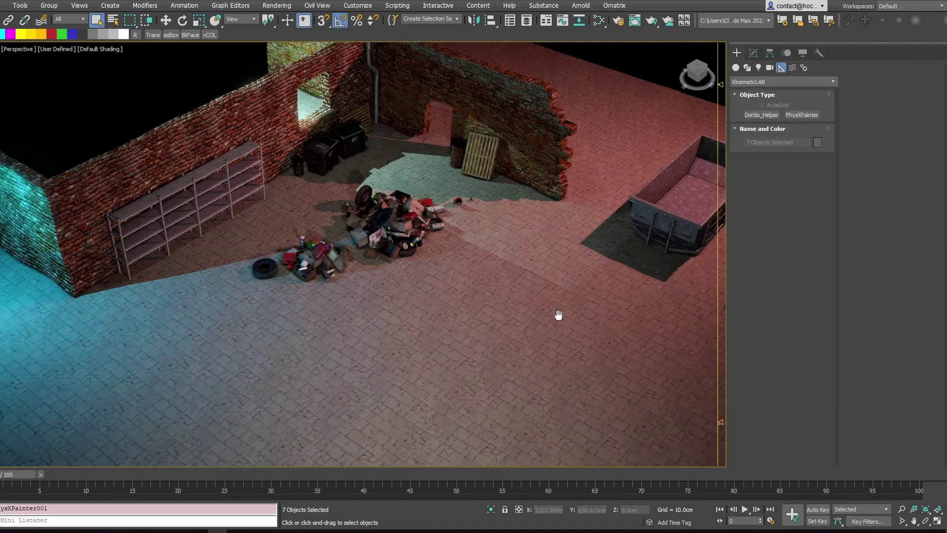
pyautogui.scroll(-3, 562, 345)
pyautogui.moveTo(575, 430); pyautogui.dragTo(503, 212, button='middle')
pyautogui.scroll(4, 449, 249)
pyautogui.moveTo(519, 132); pyautogui.dragTo(485, 220, button='middle')
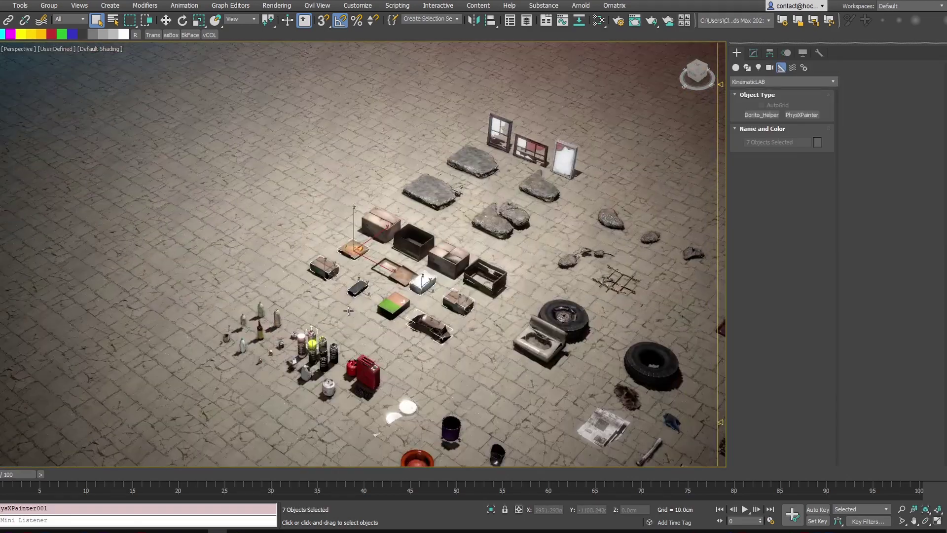
pyautogui.moveTo(415, 230); pyautogui.dragTo(402, 255, button='middle')
# Reselect the PhysXPainter helper and toggle the box display of the painted objects on and back off.
pyautogui.scroll(-5, 439, 257)
pyautogui.moveTo(475, 248); pyautogui.dragTo(420, 417, button='middle')
pyautogui.click(504, 146)
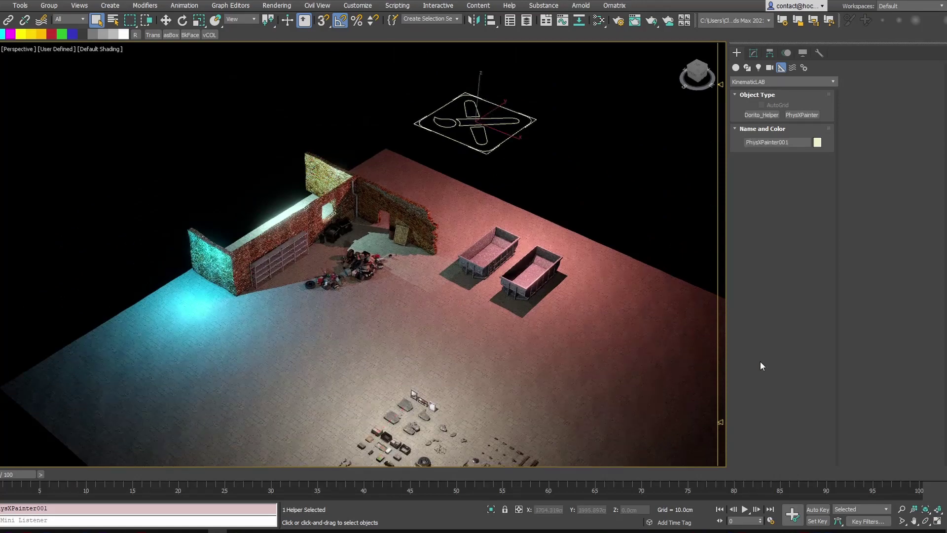
pyautogui.click(753, 53)
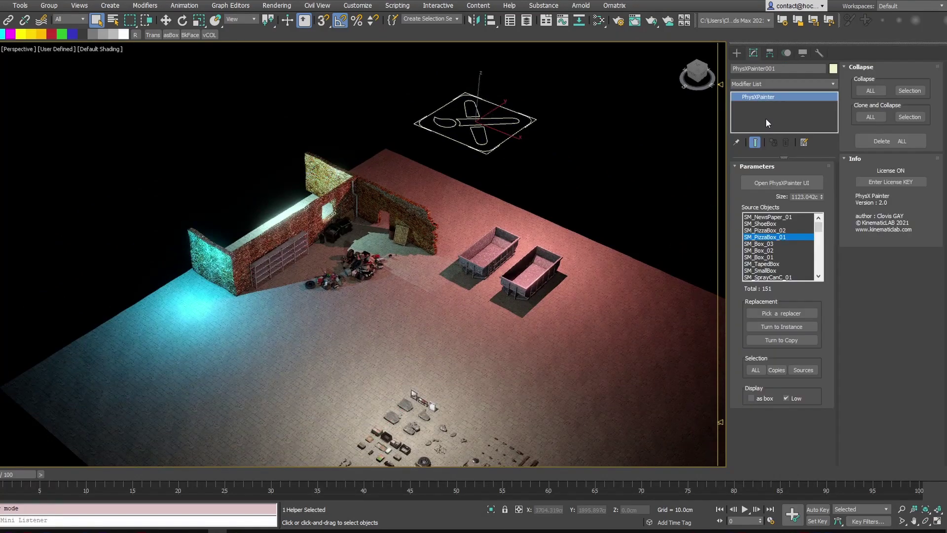
pyautogui.click(752, 397)
pyautogui.scroll(6, 313, 299)
pyautogui.scroll(3, 510, 188)
pyautogui.click(756, 400)
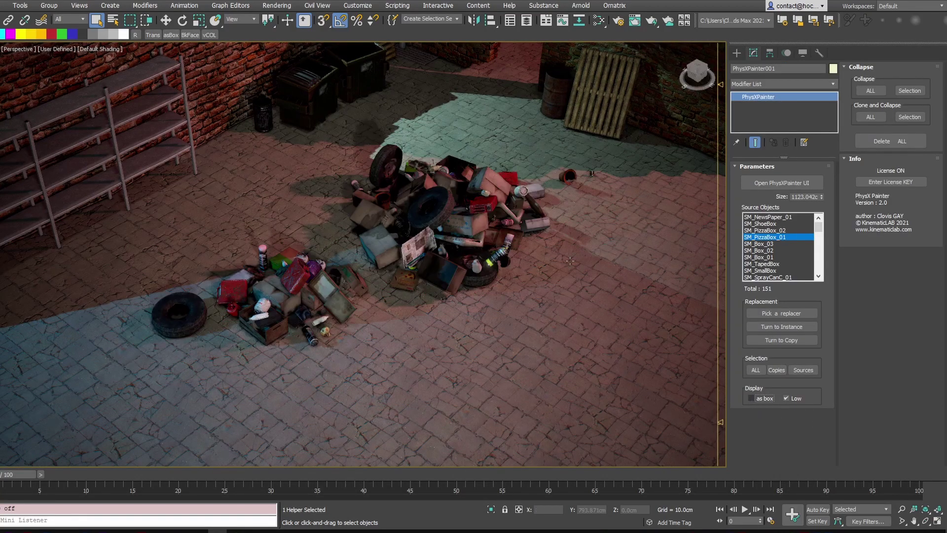
# Disable the helper's Low display for the painted objects and view the debris pile up close.
pyautogui.scroll(6, 427, 234)
pyautogui.click(787, 398)
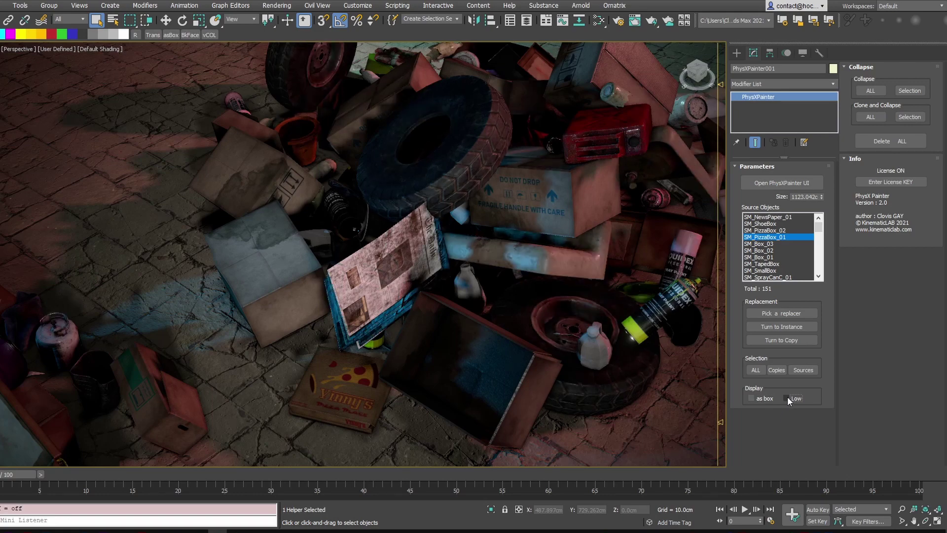
pyautogui.moveTo(626, 228); pyautogui.dragTo(586, 309, button='middle')
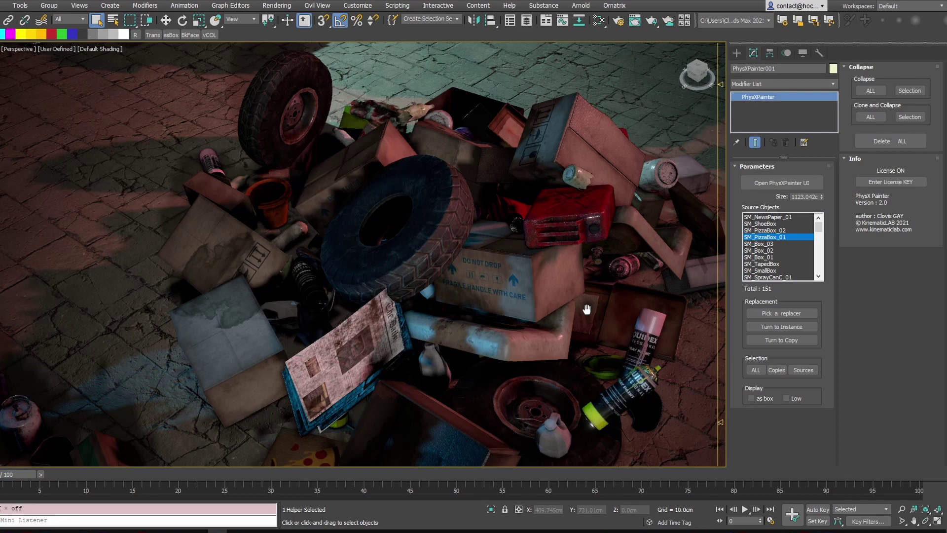
# Select the large tire lying across the middle of the pile and toggle the Switch option of its K_HULL modifier.
pyautogui.click(421, 234)
pyautogui.click(764, 105)
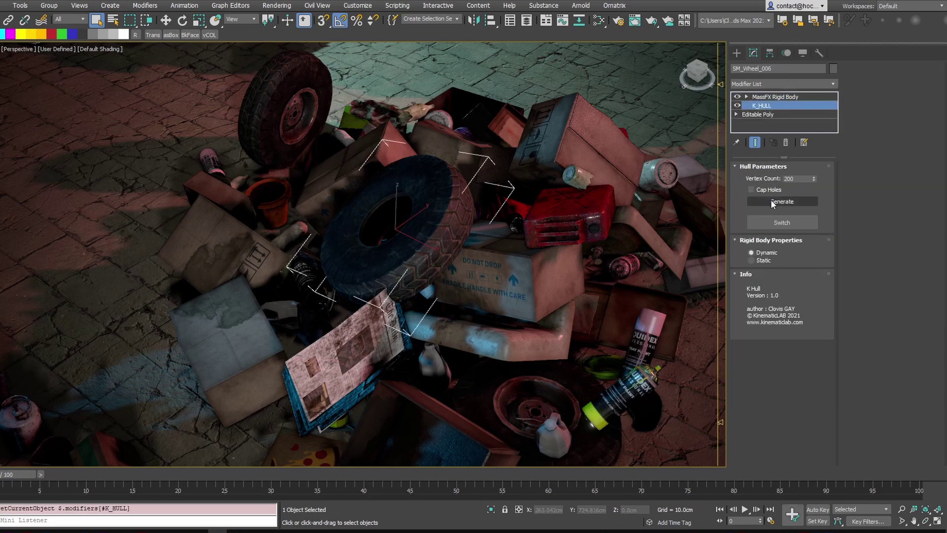
pyautogui.click(774, 223)
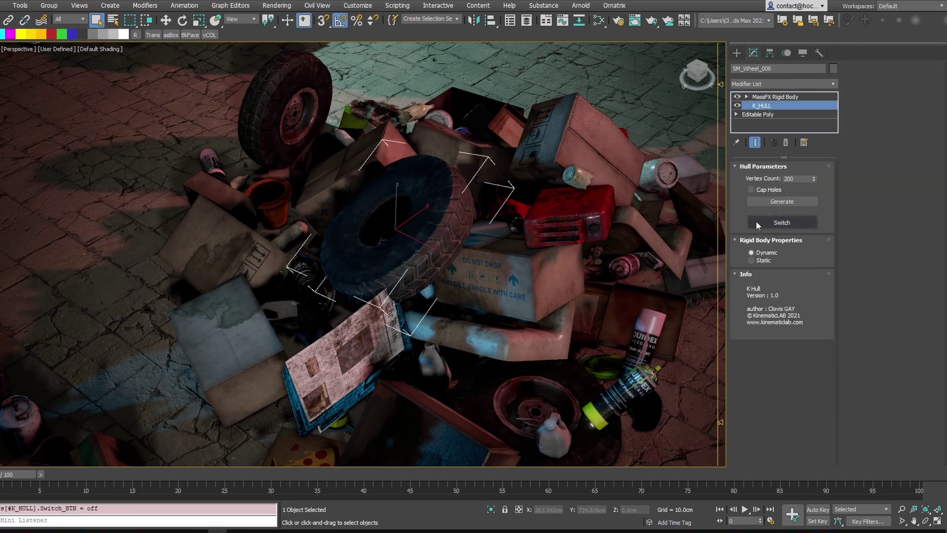
# Reselect the PhysXPainter helper and enable the Low display of its painted objects.
pyautogui.scroll(-10, 451, 239)
pyautogui.moveTo(451, 240); pyautogui.dragTo(475, 318, button='middle')
pyautogui.click(599, 73)
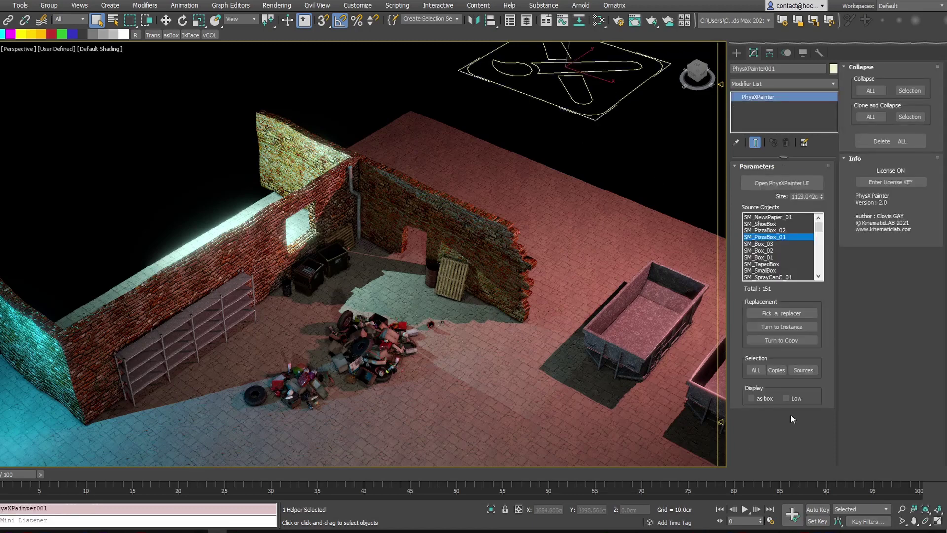
pyautogui.click(786, 398)
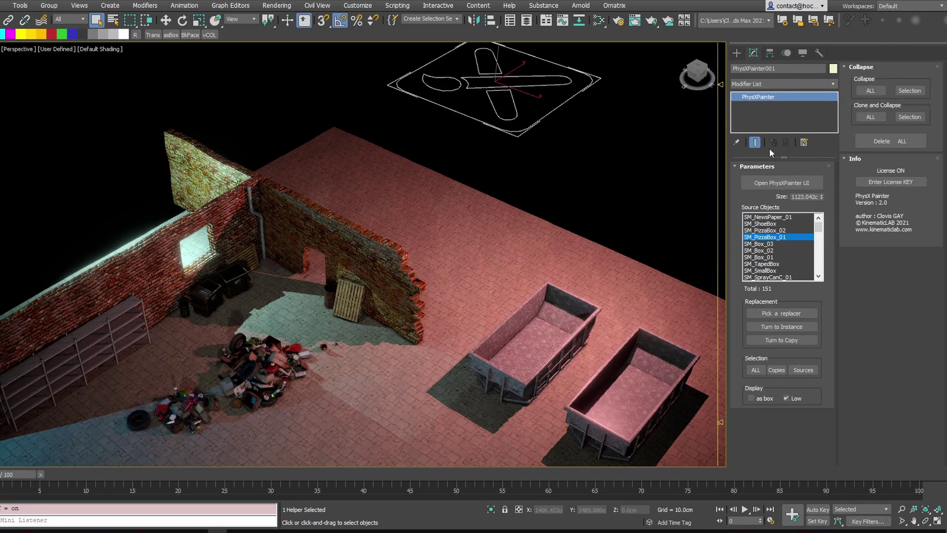
pyautogui.moveTo(222, 357); pyautogui.dragTo(369, 313, button='middle')
pyautogui.keyDown('alt'); pyautogui.moveTo(478, 351); pyautogui.dragTo(444, 291, button='middle'); pyautogui.keyUp('alt')
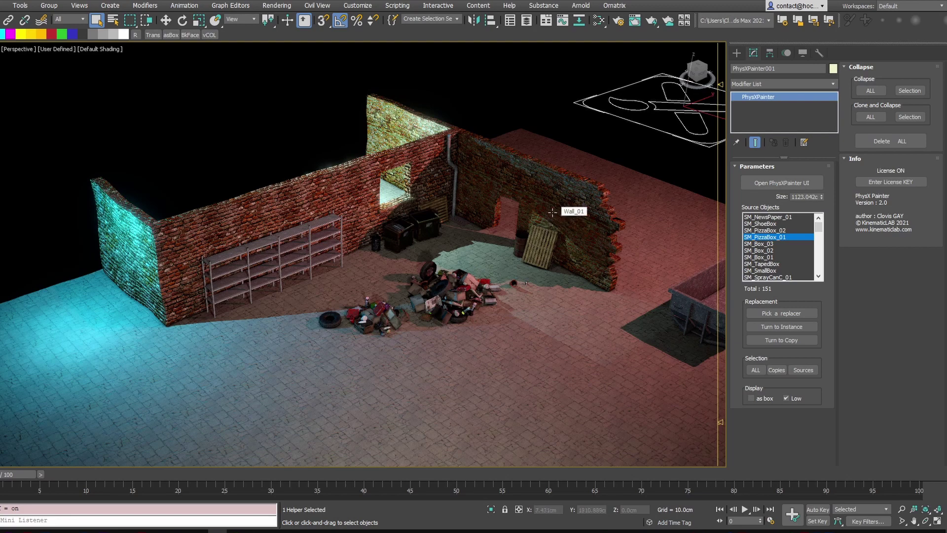
pyautogui.keyDown('alt'); pyautogui.moveTo(552, 226); pyautogui.dragTo(516, 224, button='middle'); pyautogui.keyUp('alt')
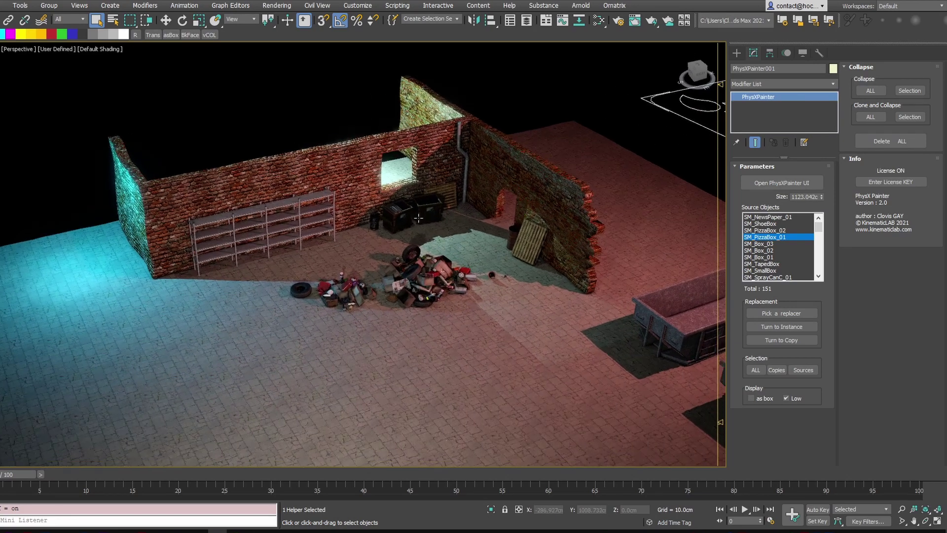
pyautogui.scroll(3, 429, 222)
pyautogui.keyDown('alt'); pyautogui.moveTo(421, 222); pyautogui.dragTo(532, 154, button='middle'); pyautogui.keyUp('alt')
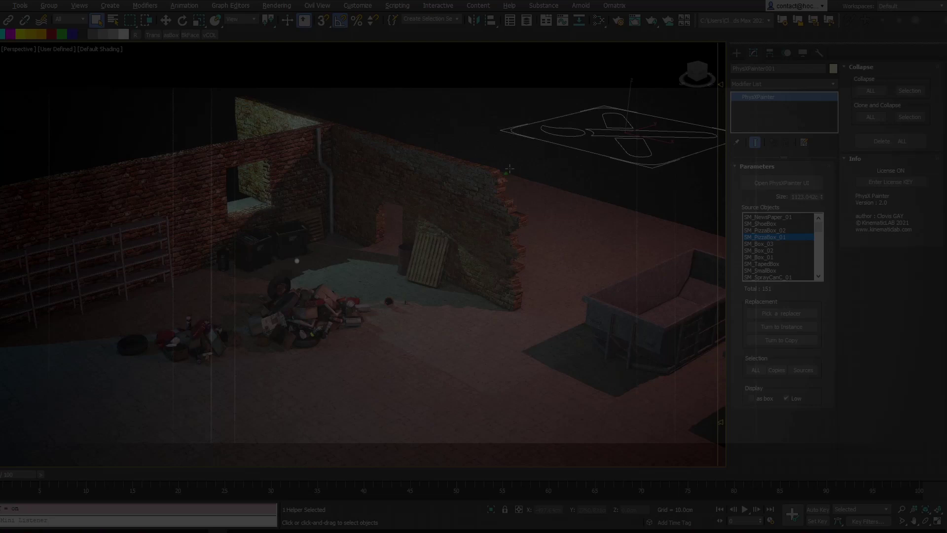